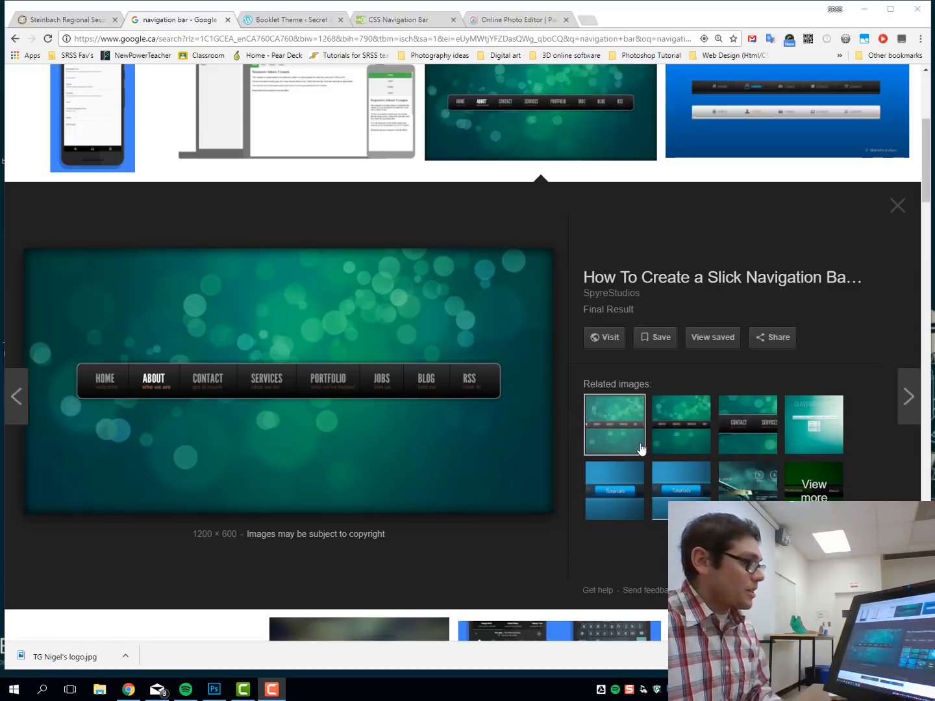
Browse the navigation bar image results and preview the design with grey, black and blue button bars and search fields.
{"action": "scroll", "coordinate": [640, 447], "scroll_direction": "down", "scroll_amount": 7}
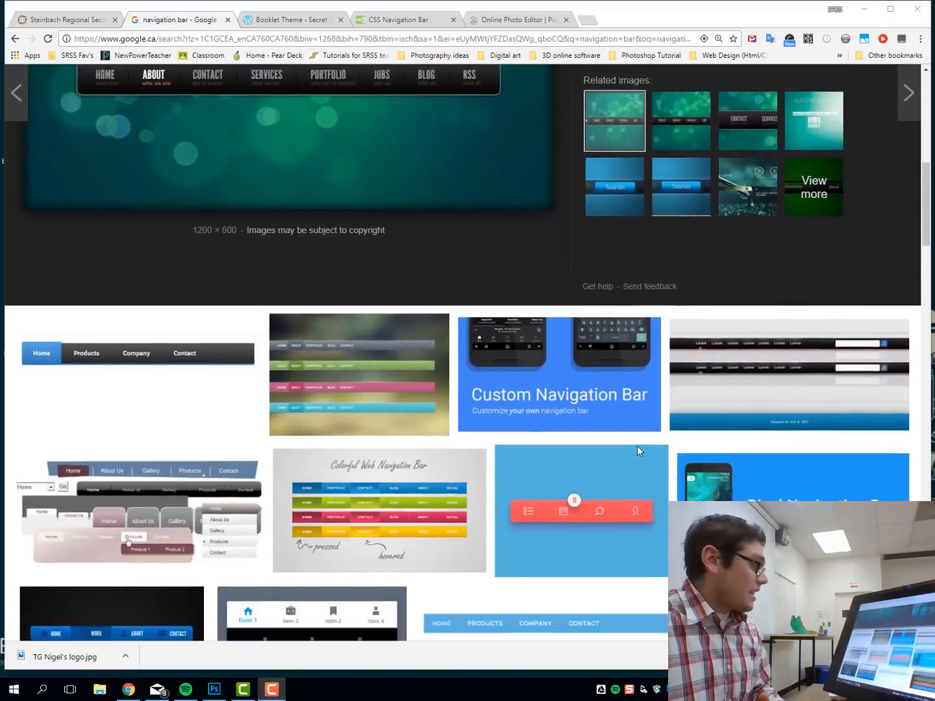
{"action": "scroll", "coordinate": [636, 446], "scroll_direction": "down", "scroll_amount": 5}
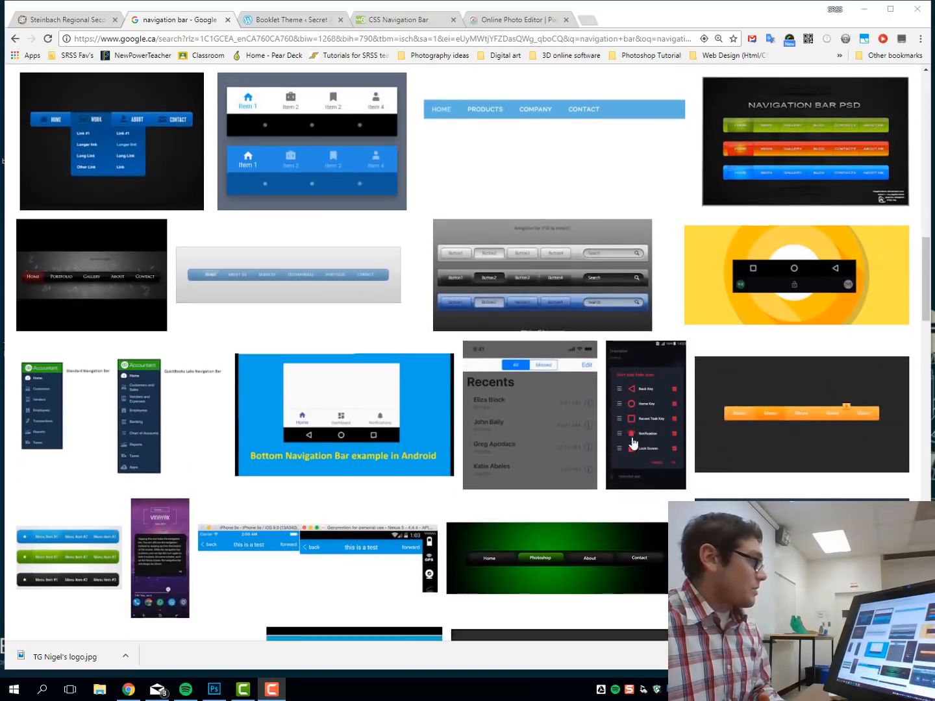
{"action": "left_click", "coordinate": [445, 295]}
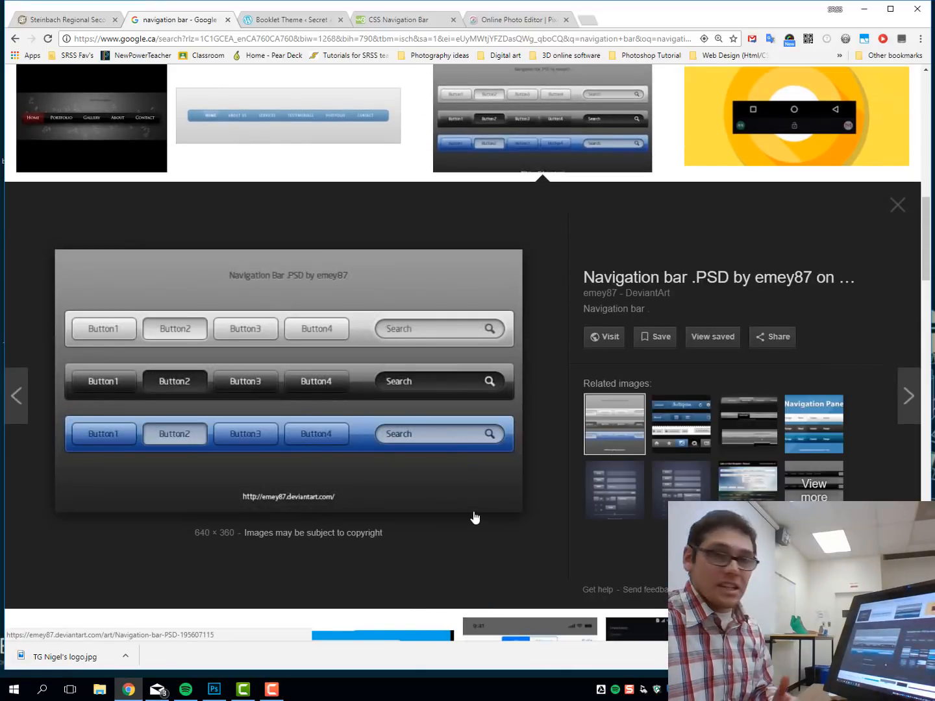
{"action": "scroll", "coordinate": [474, 516], "scroll_direction": "up", "scroll_amount": 10}
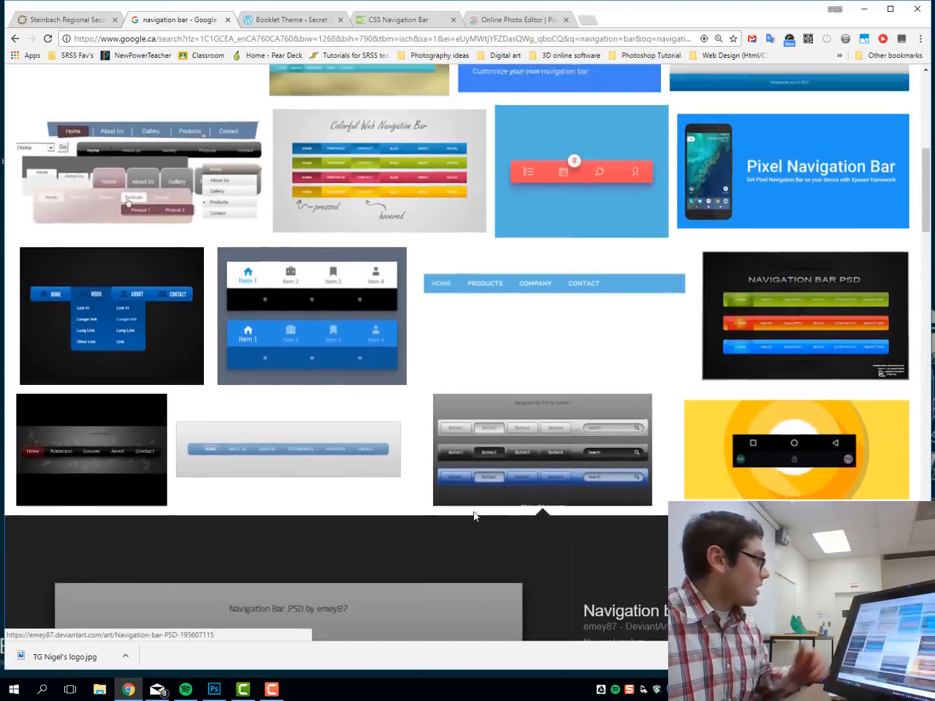
{"action": "scroll", "coordinate": [474, 511], "scroll_direction": "up", "scroll_amount": 1}
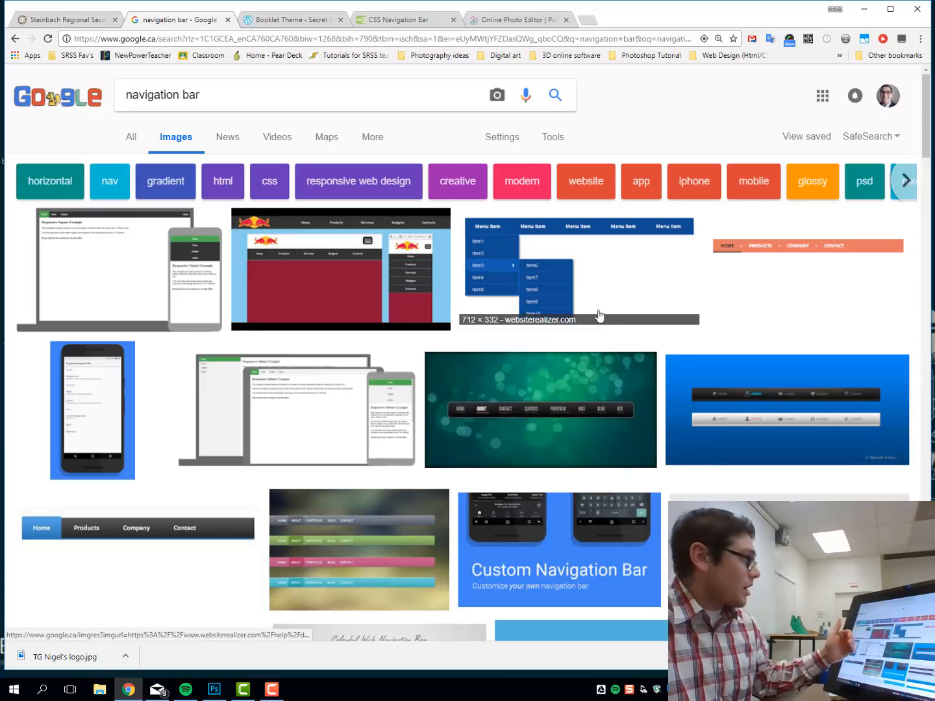
Preview the slick black navigation bar on a green background and the Sleek Navigation Bar on a blue background.
{"action": "left_click", "coordinate": [606, 433]}
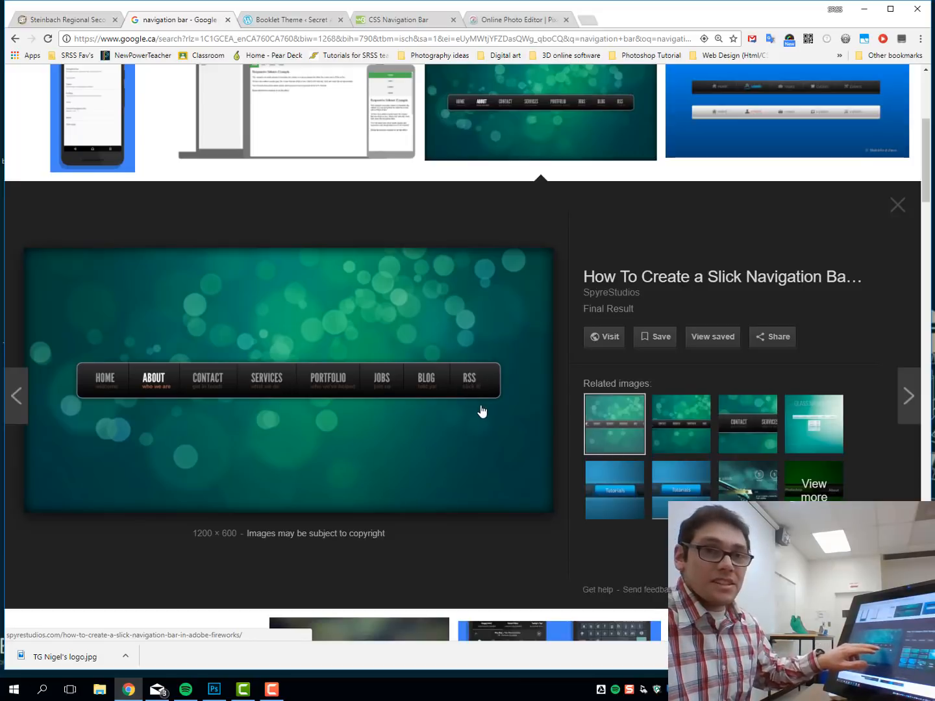
{"action": "scroll", "coordinate": [551, 438], "scroll_direction": "up", "scroll_amount": 2}
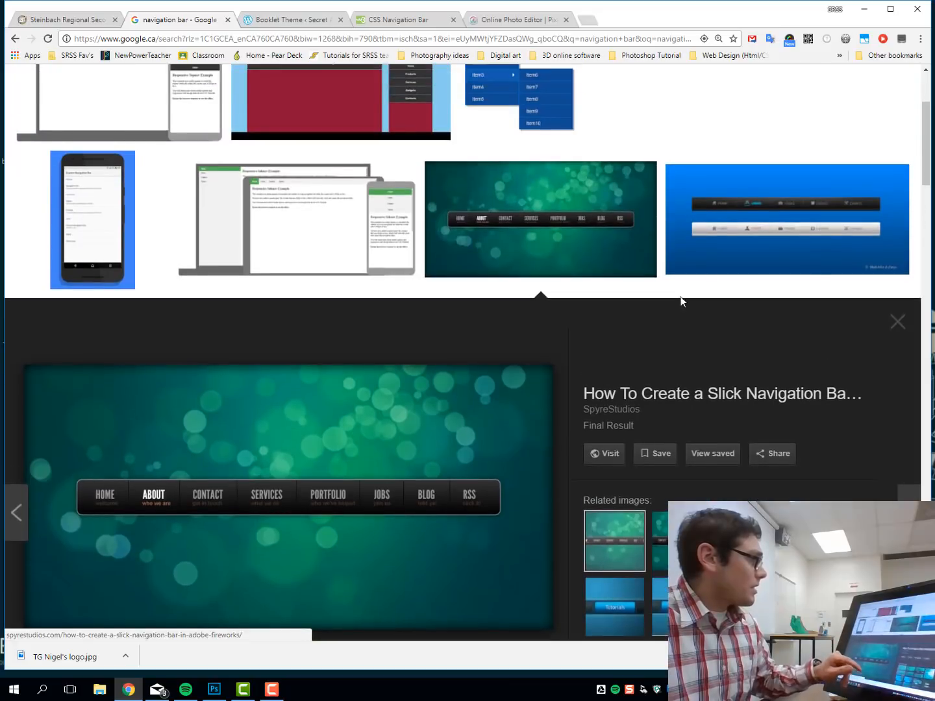
{"action": "left_click", "coordinate": [744, 218]}
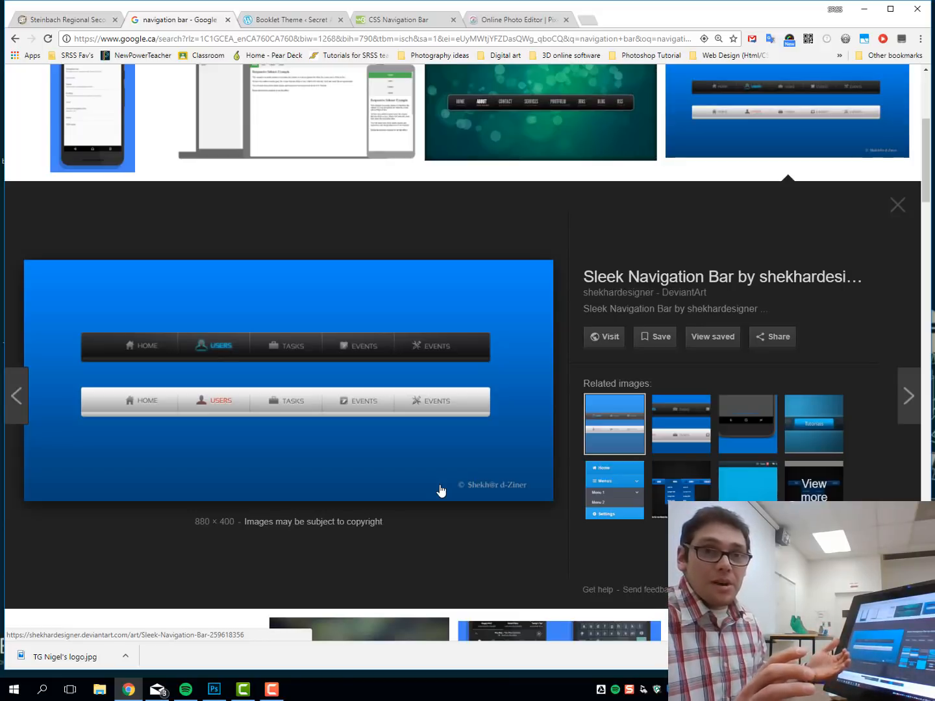
Preview the Navigation Bar PSD design with green, orange and blue bars and look through the surrounding results.
{"action": "scroll", "coordinate": [592, 496], "scroll_direction": "down", "scroll_amount": 8}
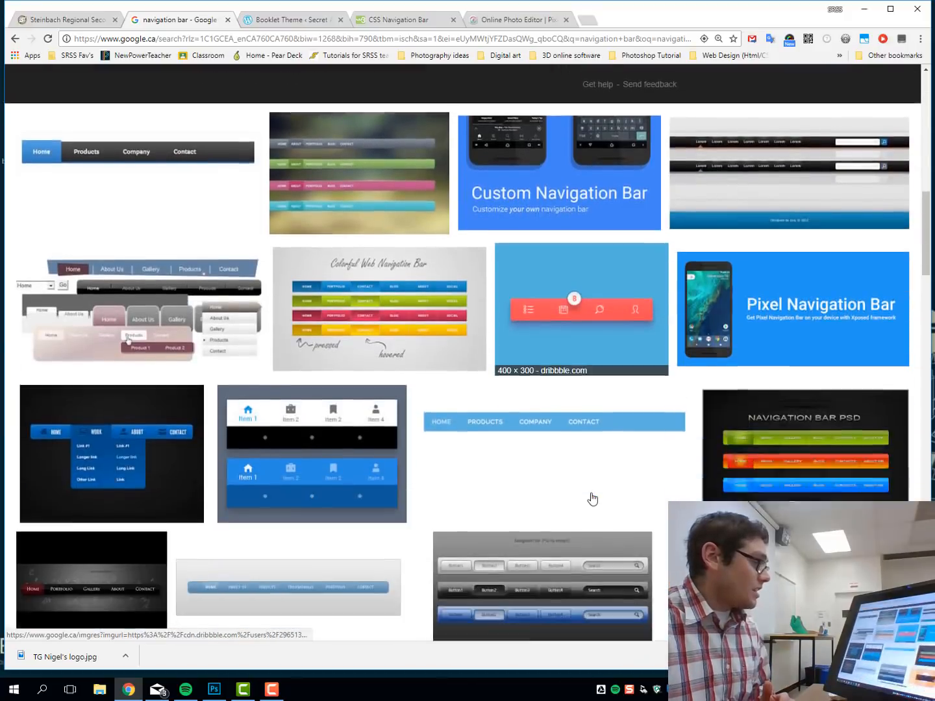
{"action": "scroll", "coordinate": [593, 498], "scroll_direction": "down", "scroll_amount": 3}
{"action": "left_click", "coordinate": [805, 261]}
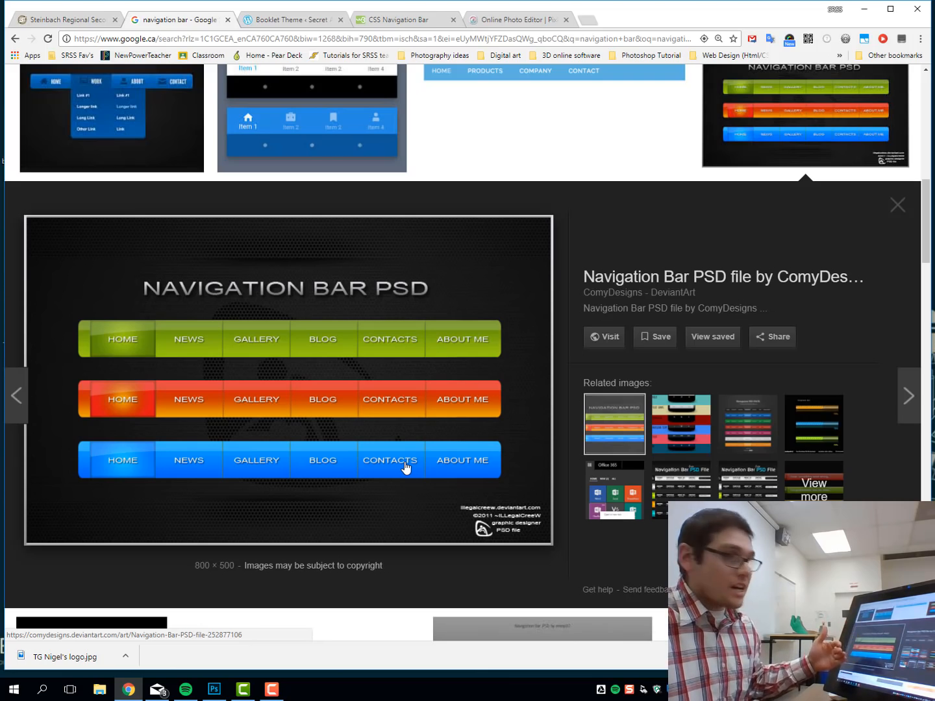
{"action": "scroll", "coordinate": [496, 489], "scroll_direction": "up", "scroll_amount": 9}
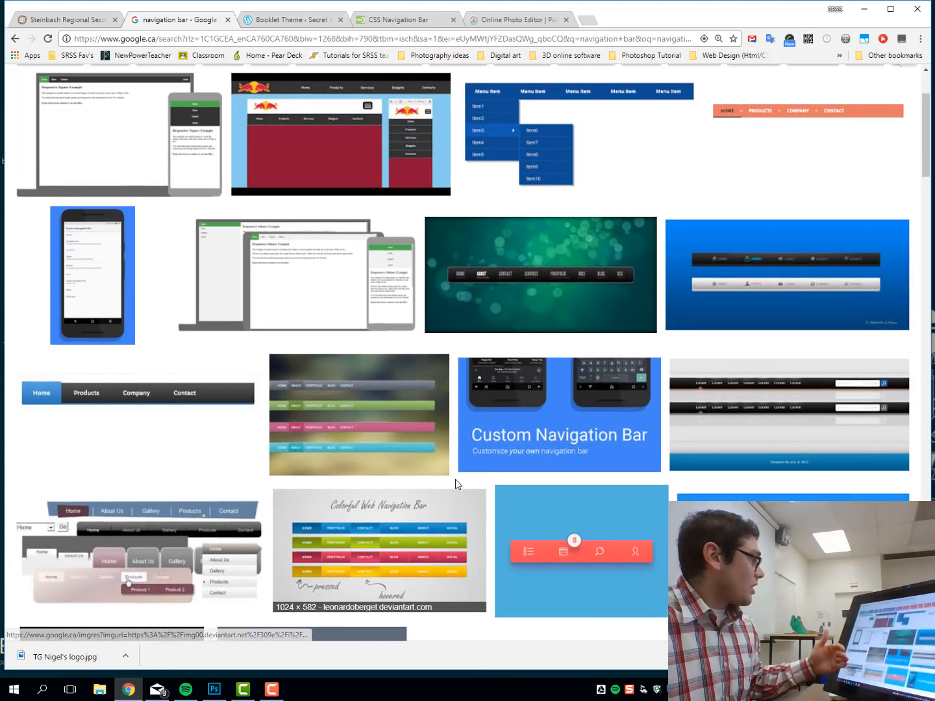
{"action": "scroll", "coordinate": [455, 479], "scroll_direction": "up", "scroll_amount": 2}
{"action": "scroll", "coordinate": [454, 479], "scroll_direction": "down", "scroll_amount": 5}
{"action": "scroll", "coordinate": [472, 500], "scroll_direction": "up", "scroll_amount": 4}
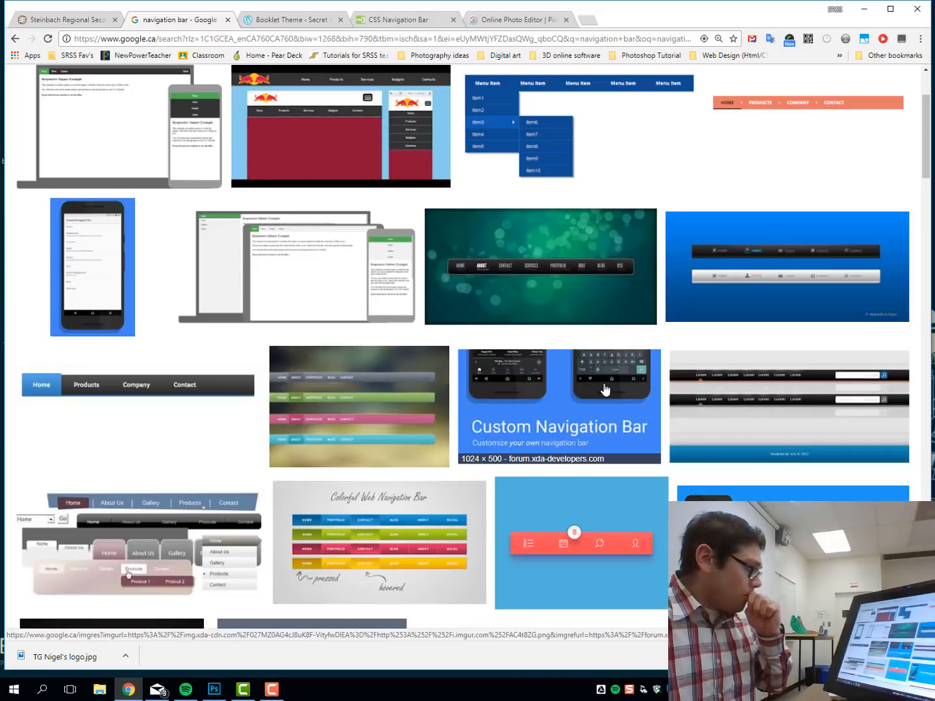
Preview the Dribbble navigation bar with white icons on a red strip over a blue background.
{"action": "scroll", "coordinate": [632, 425], "scroll_direction": "down", "scroll_amount": 1}
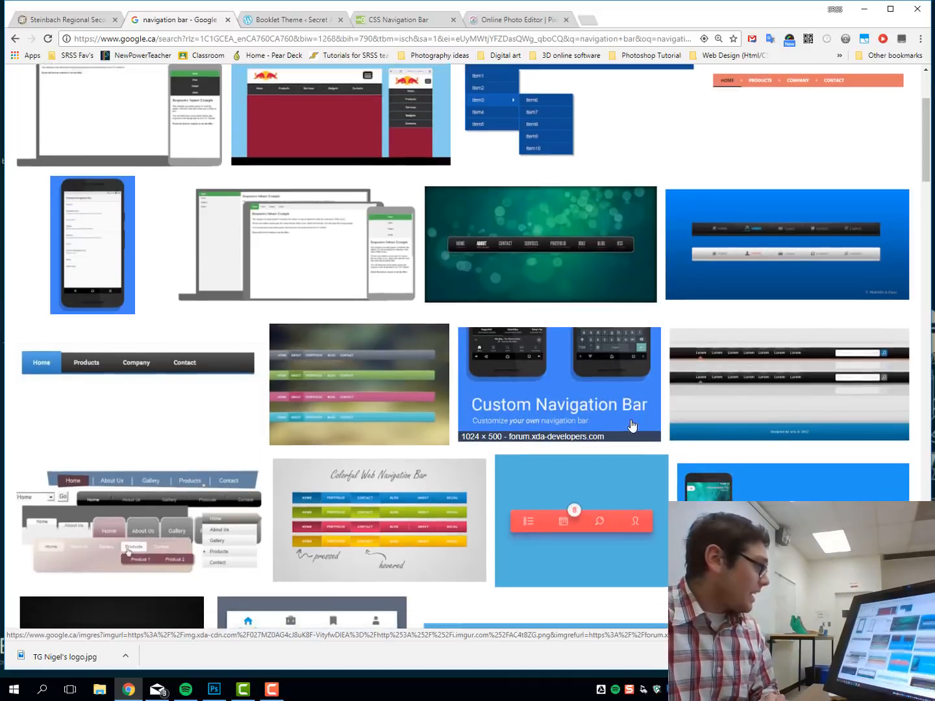
{"action": "scroll", "coordinate": [632, 425], "scroll_direction": "down", "scroll_amount": 3}
{"action": "left_click", "coordinate": [591, 449]}
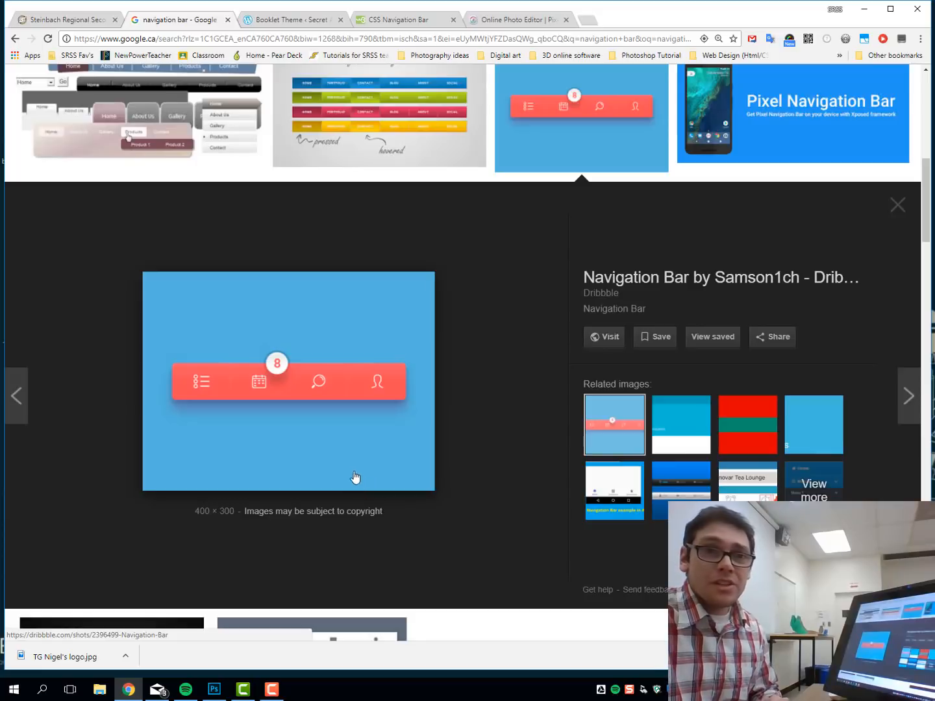
{"action": "right_click", "coordinate": [303, 439]}
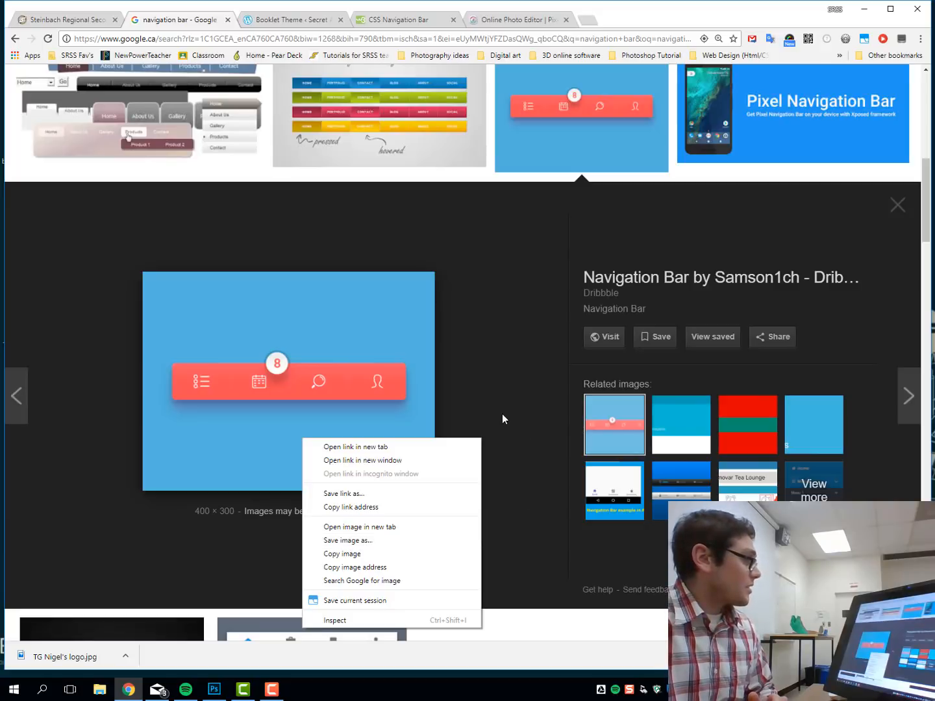
Switch to the Pixlr editor and shift the Nav Bar tutorial image window slightly away from the web banner.
{"action": "left_click", "coordinate": [524, 22]}
{"action": "left_click", "coordinate": [524, 21]}
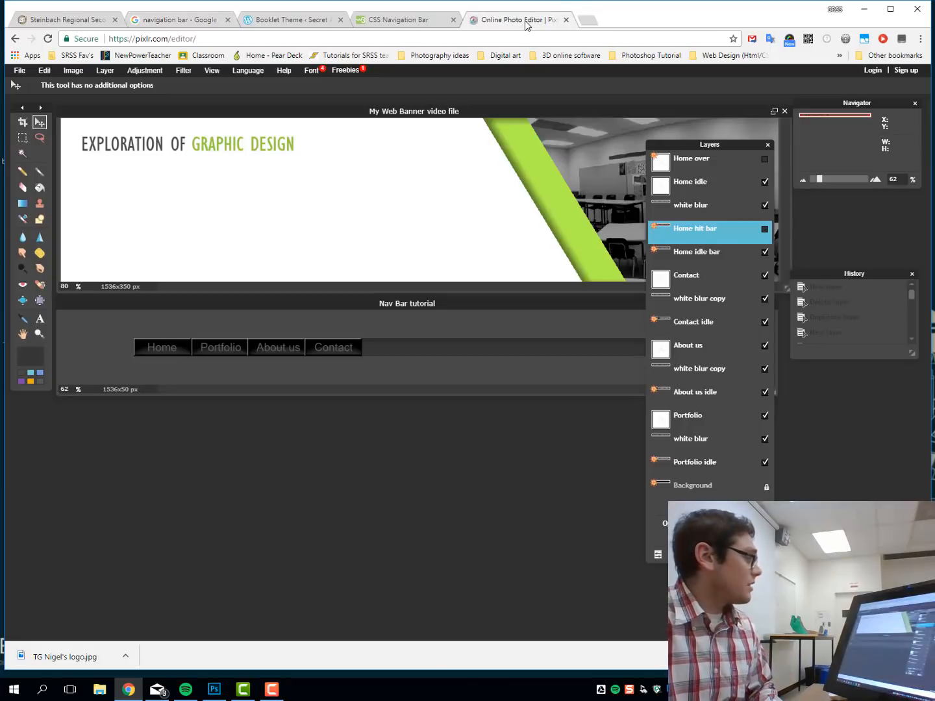
{"action": "mouse_move", "coordinate": [359, 302]}
{"action": "left_mouse_down"}
{"action": "mouse_move", "coordinate": [377, 346]}
{"action": "mouse_move", "coordinate": [371, 314]}
{"action": "left_mouse_up"}
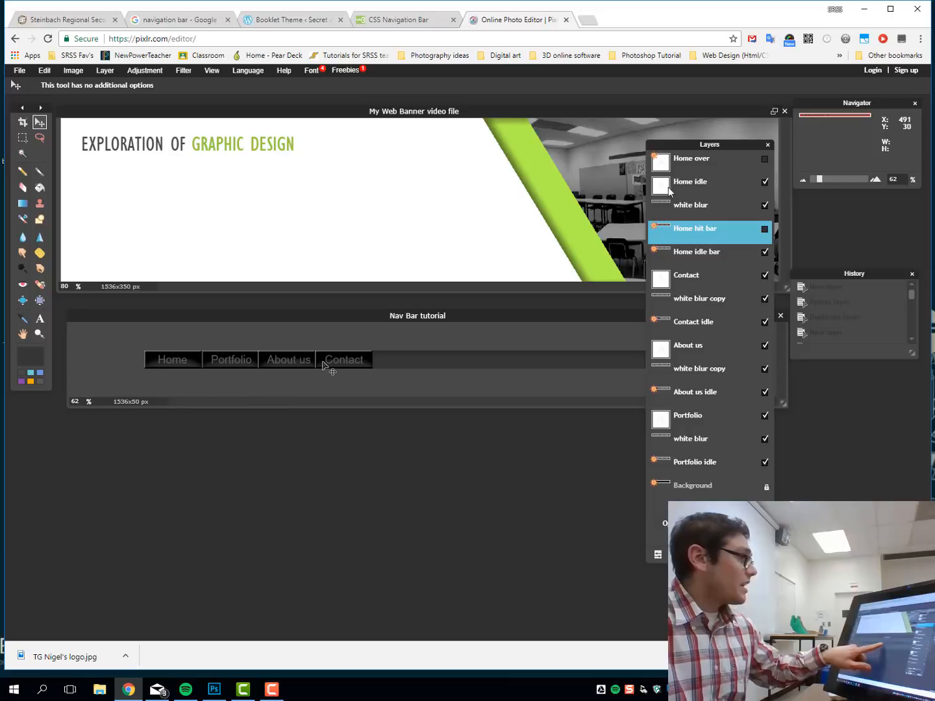
Show the Home over and Home hit bar layers to preview the Home button's highlighted states, and hide both again.
{"action": "left_click", "coordinate": [765, 161]}
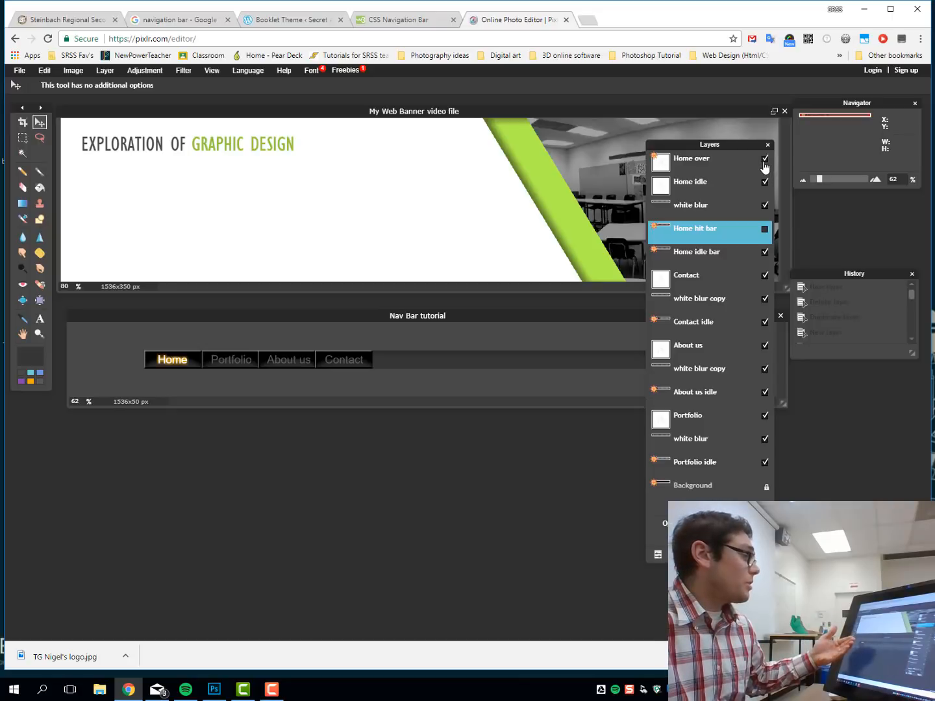
{"action": "left_click", "coordinate": [765, 231]}
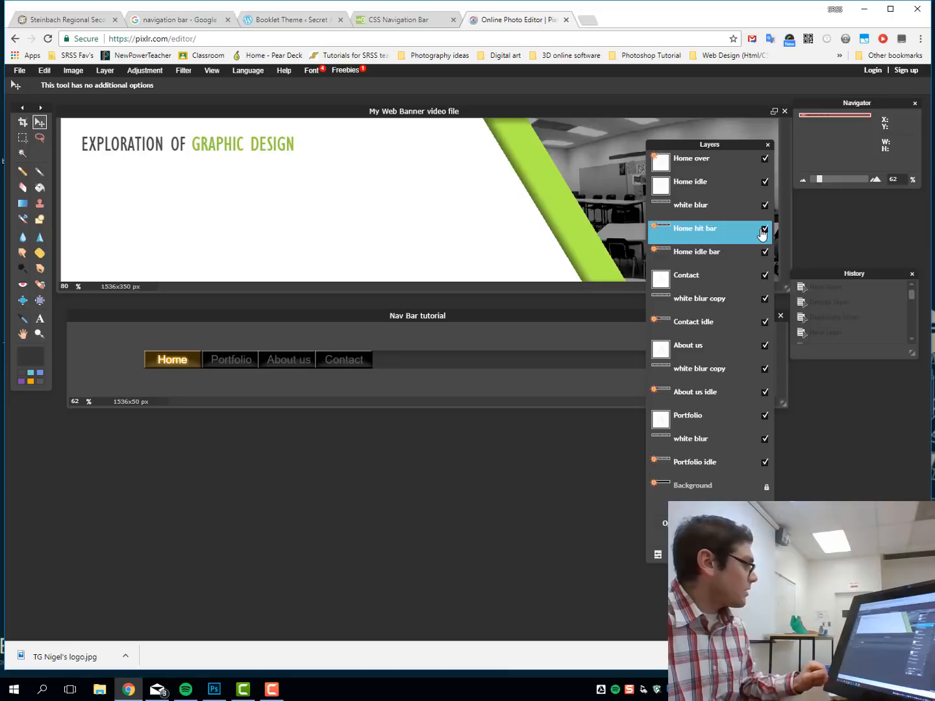
{"action": "left_click", "coordinate": [763, 231]}
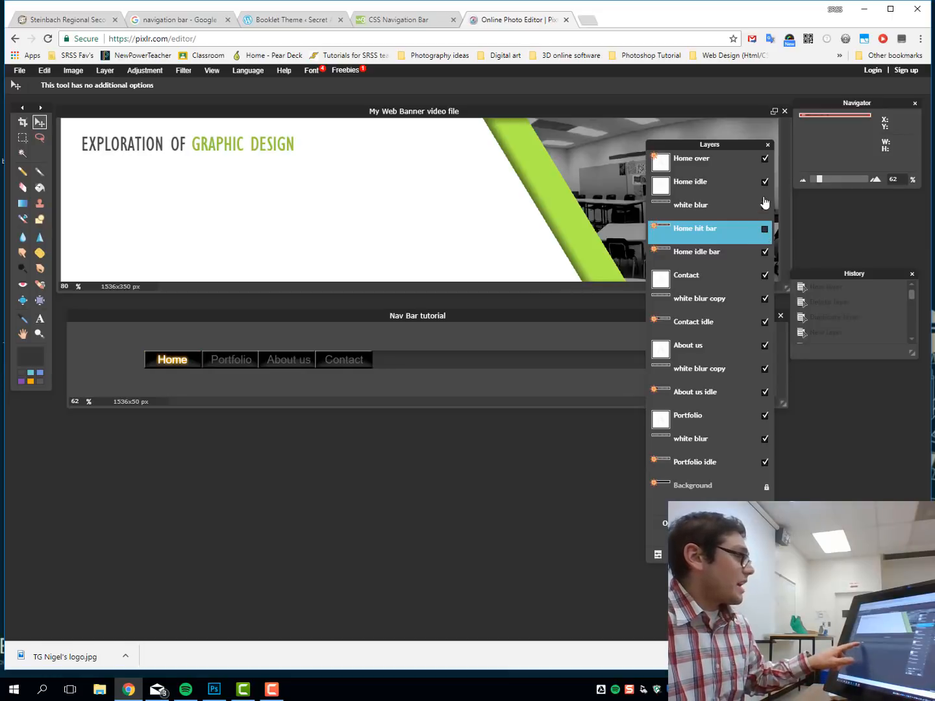
{"action": "left_click", "coordinate": [766, 160]}
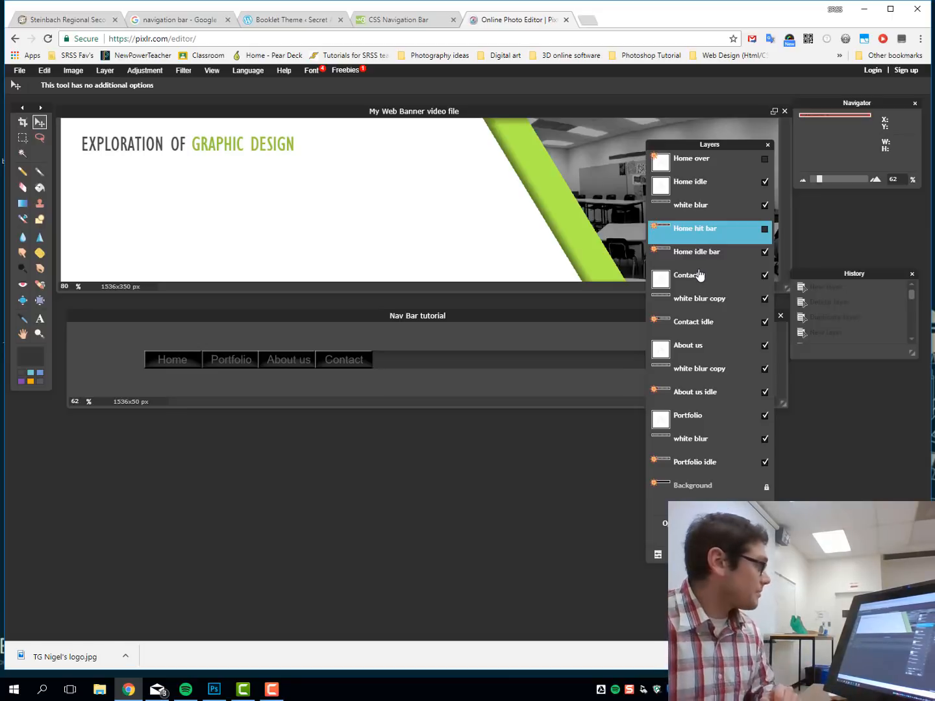
Switch to the W3Schools CSS Navigation Bar page and examine its vertical and horizontal demo bars and the list example.
{"action": "left_click", "coordinate": [391, 20]}
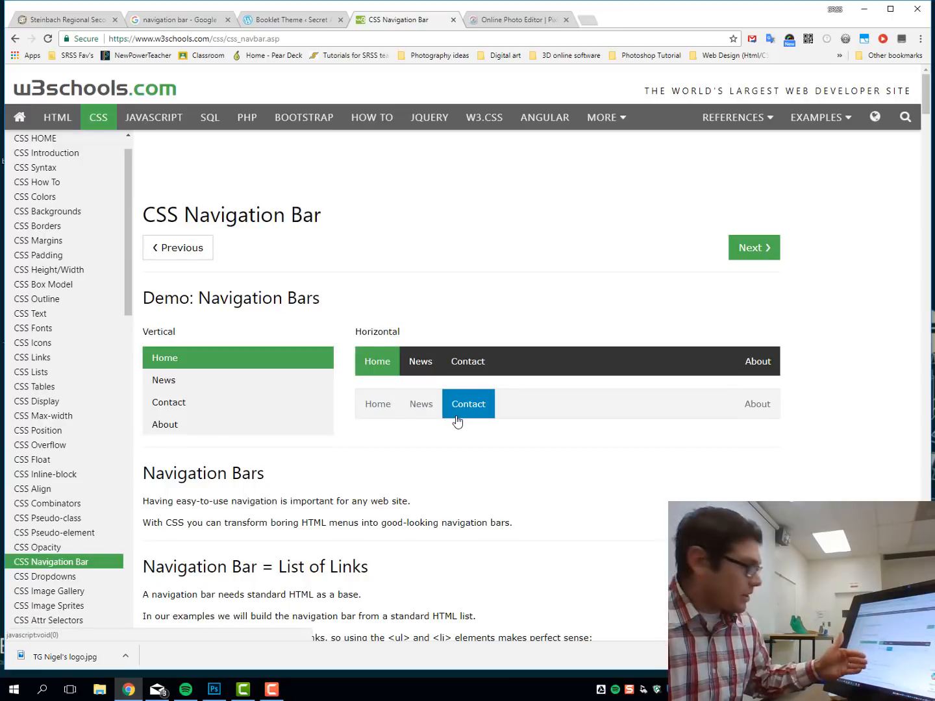
{"action": "scroll", "coordinate": [458, 422], "scroll_direction": "down", "scroll_amount": 2}
{"action": "scroll", "coordinate": [458, 422], "scroll_direction": "down", "scroll_amount": 1}
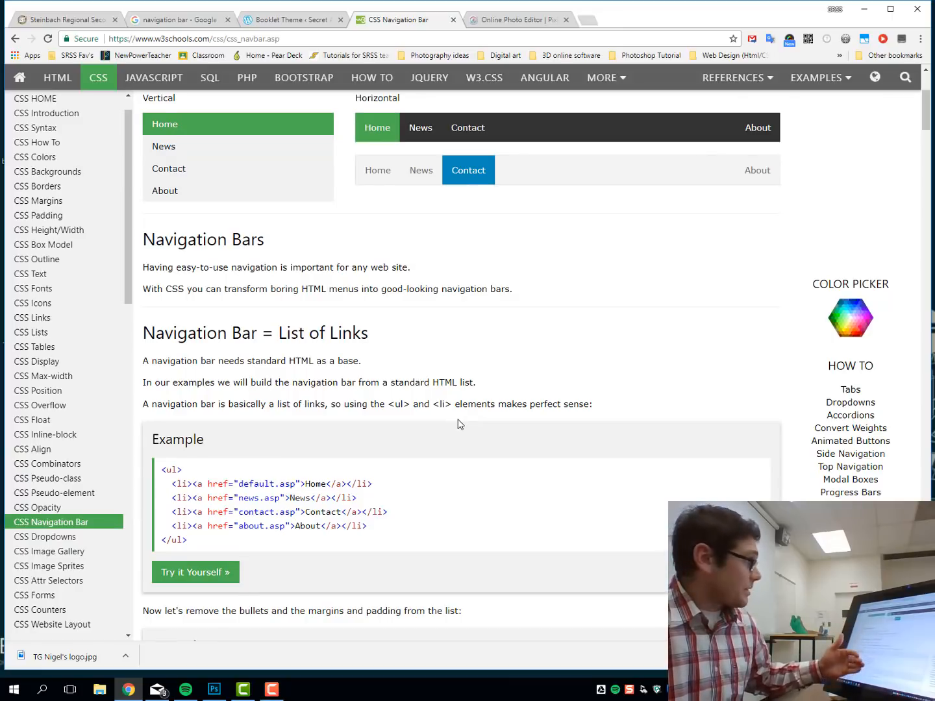
{"action": "scroll", "coordinate": [458, 421], "scroll_direction": "up", "scroll_amount": 2}
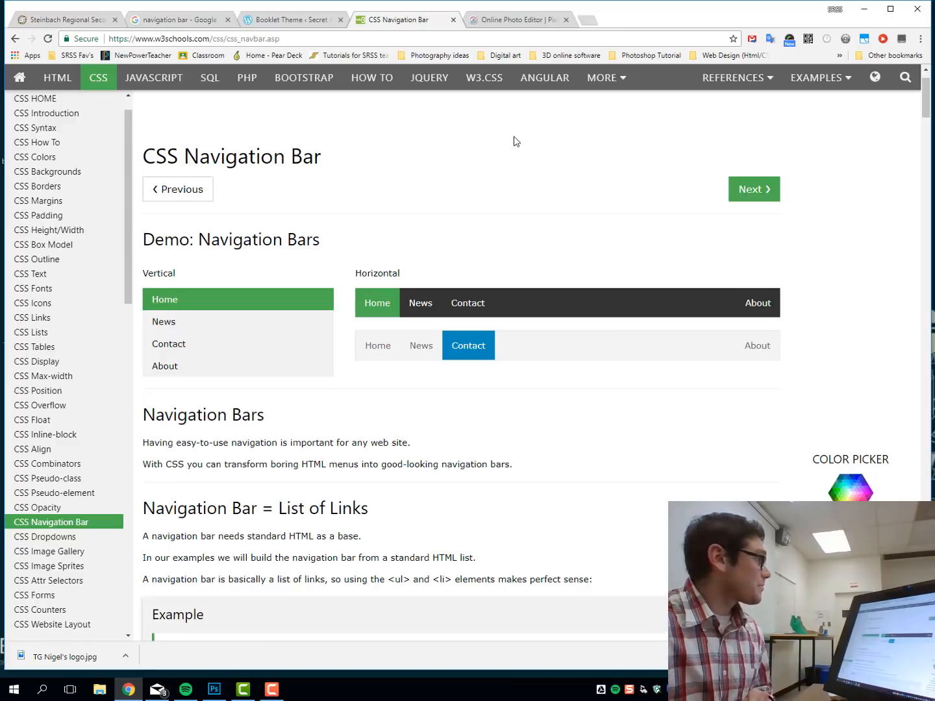
Return to the Pixlr editor and start a new image named Nav Bar.
{"action": "left_click", "coordinate": [499, 24]}
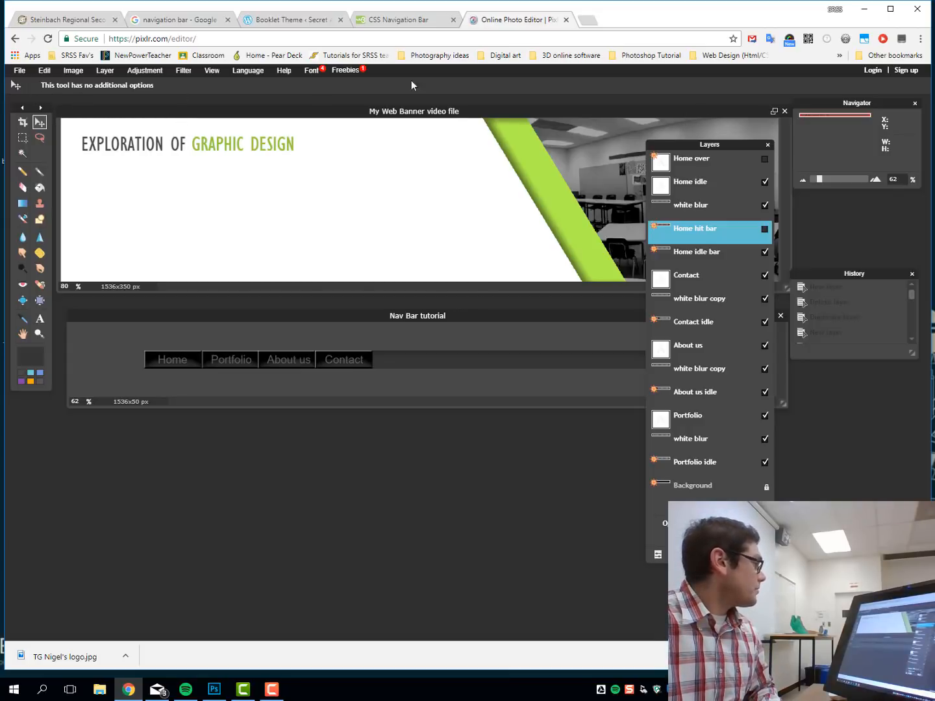
{"action": "left_click", "coordinate": [18, 73]}
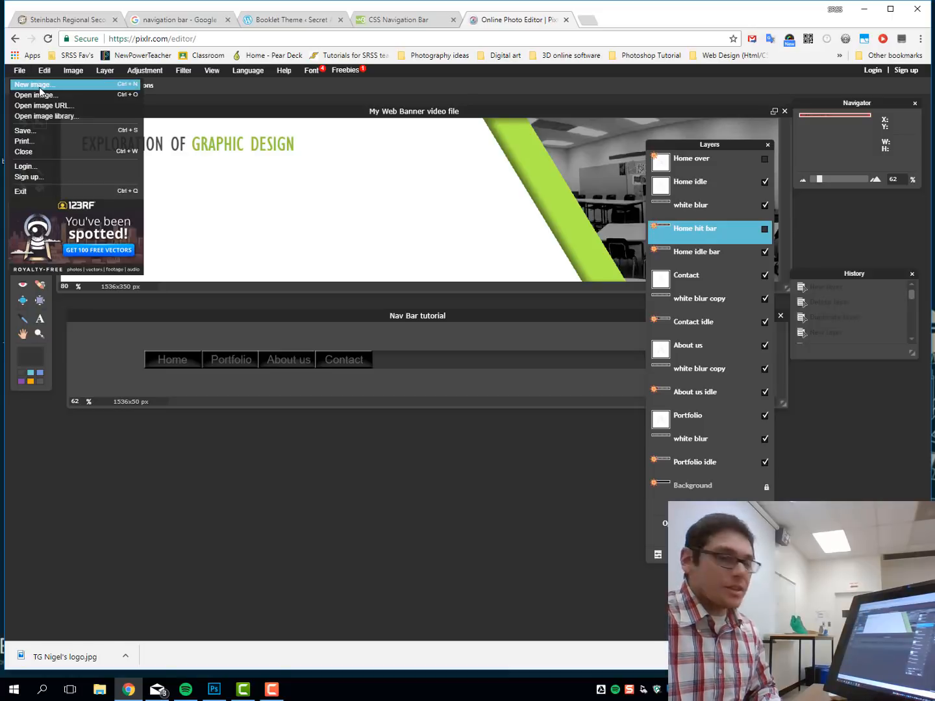
{"action": "left_click", "coordinate": [40, 89]}
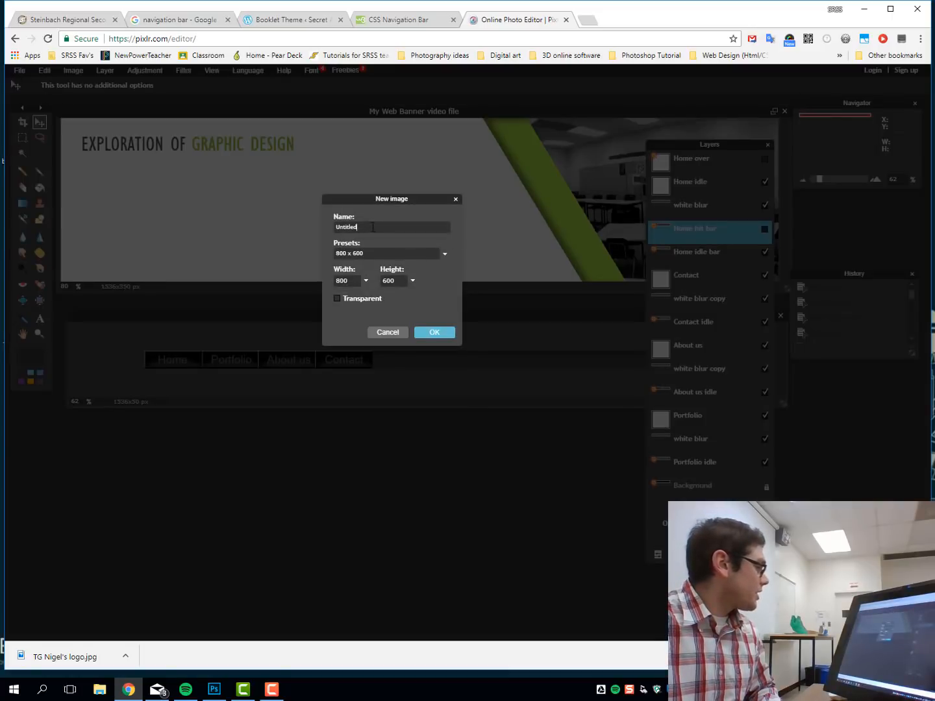
{"action": "key", "text": "BackSpace"}
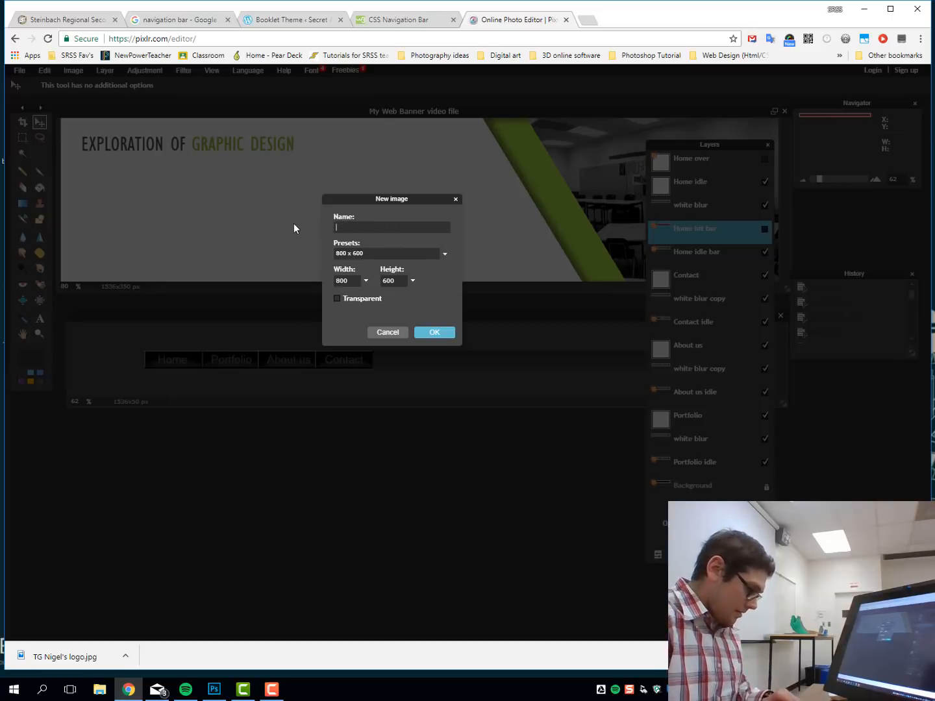
{"action": "type", "text": "Na"}
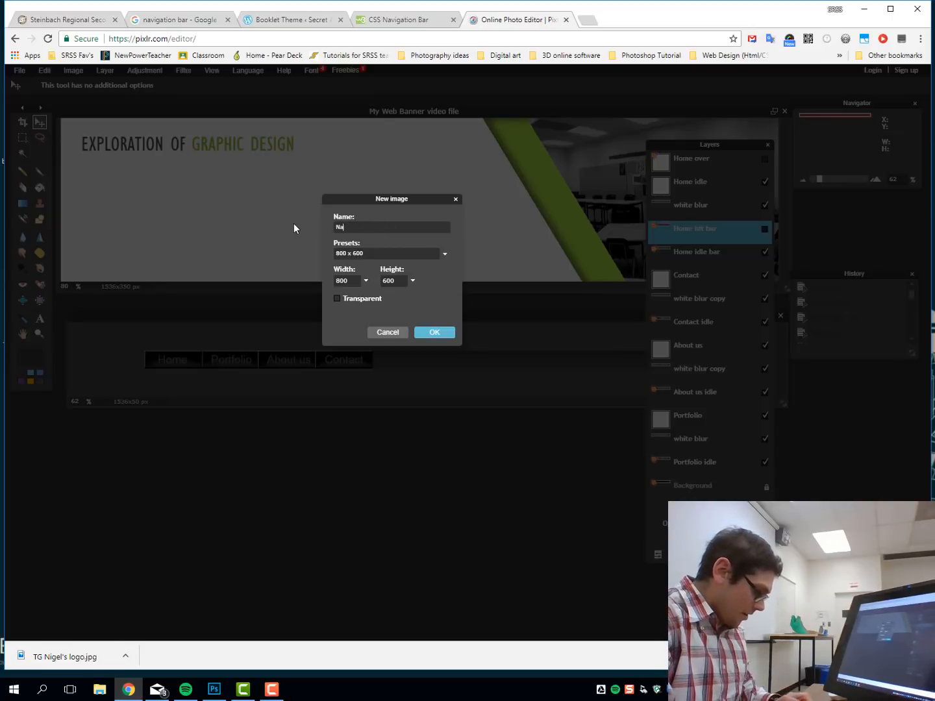
{"action": "type", "text": "v Bar"}
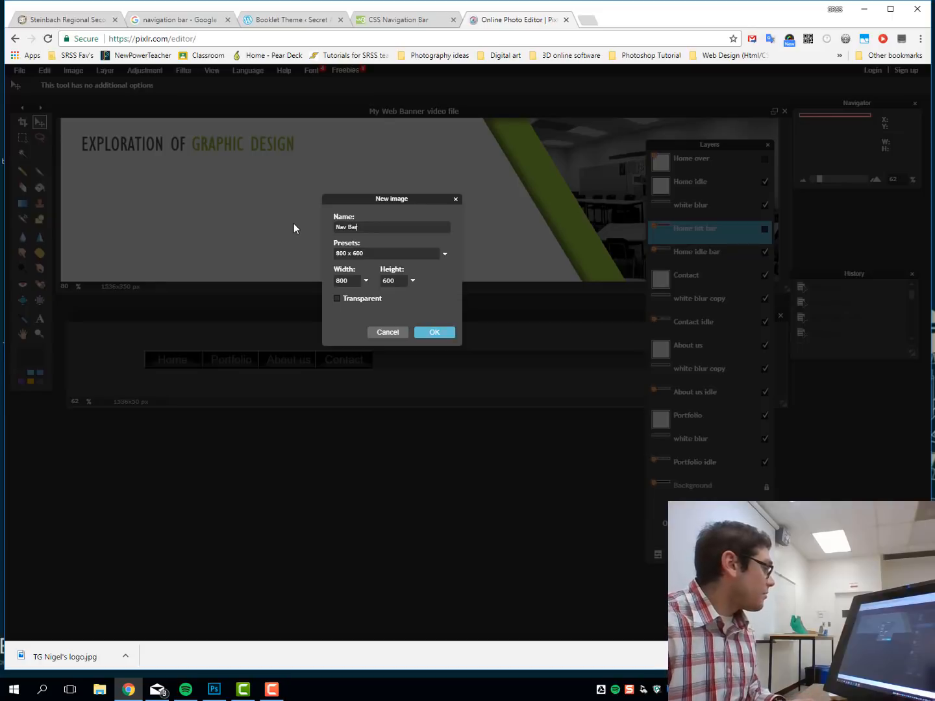
Set the new image's size to 1536 px wide and 50 px high, and create it.
{"action": "left_click_drag", "start_coordinate": [354, 283], "coordinate": [324, 280]}
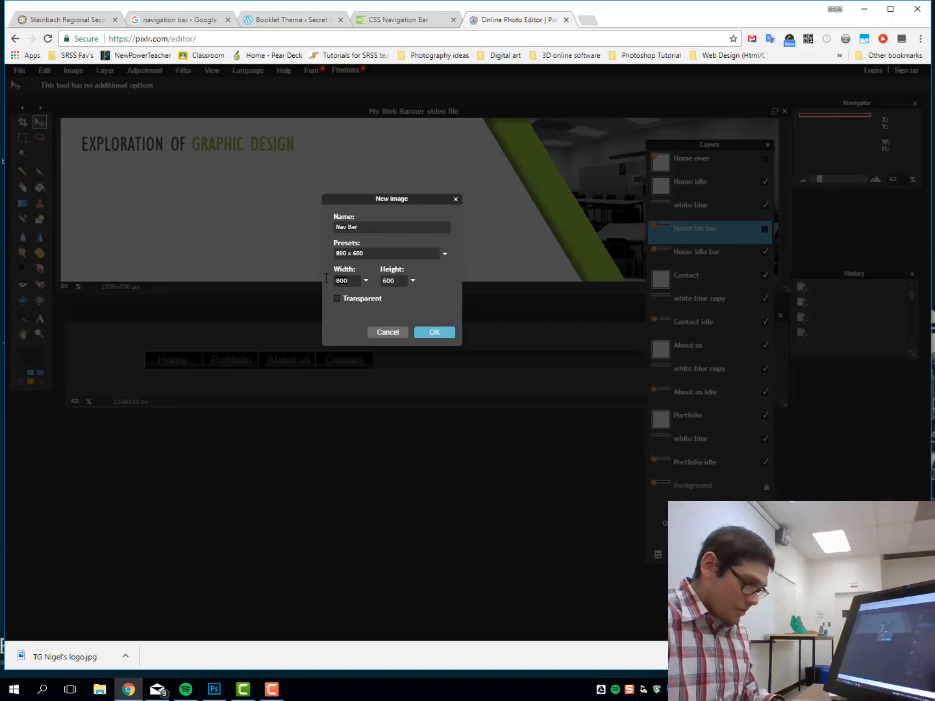
{"action": "key", "text": "BackSpace"}
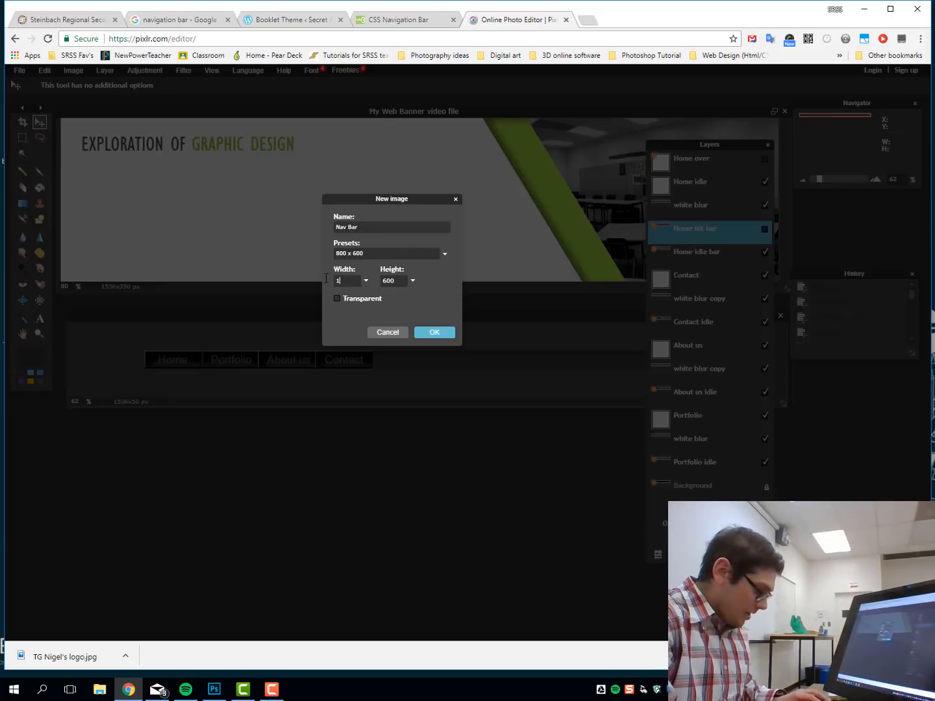
{"action": "type", "text": "153"}
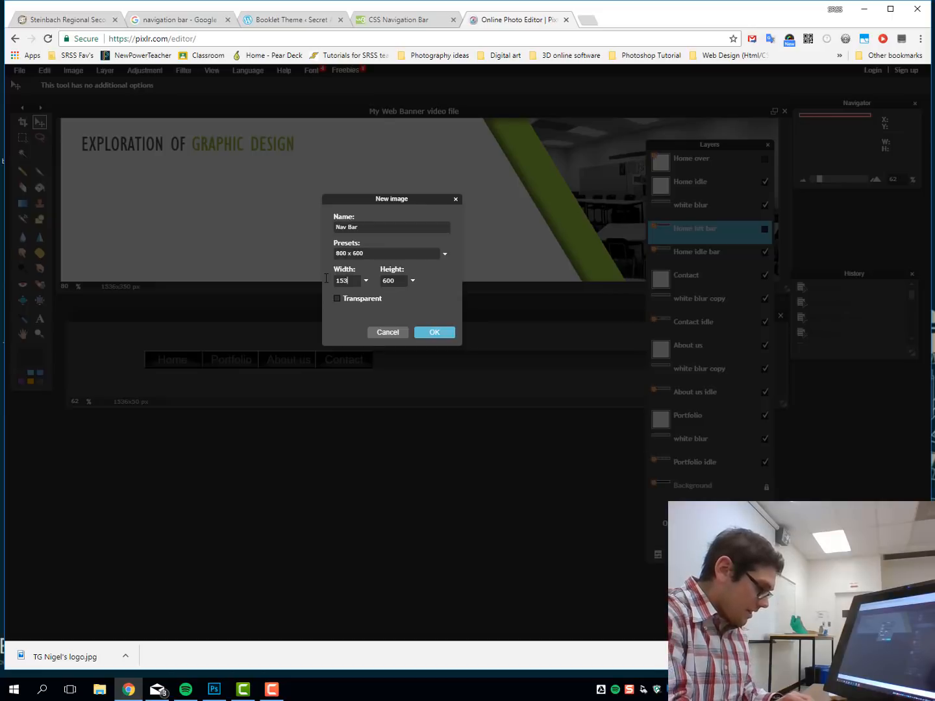
{"action": "type", "text": "6"}
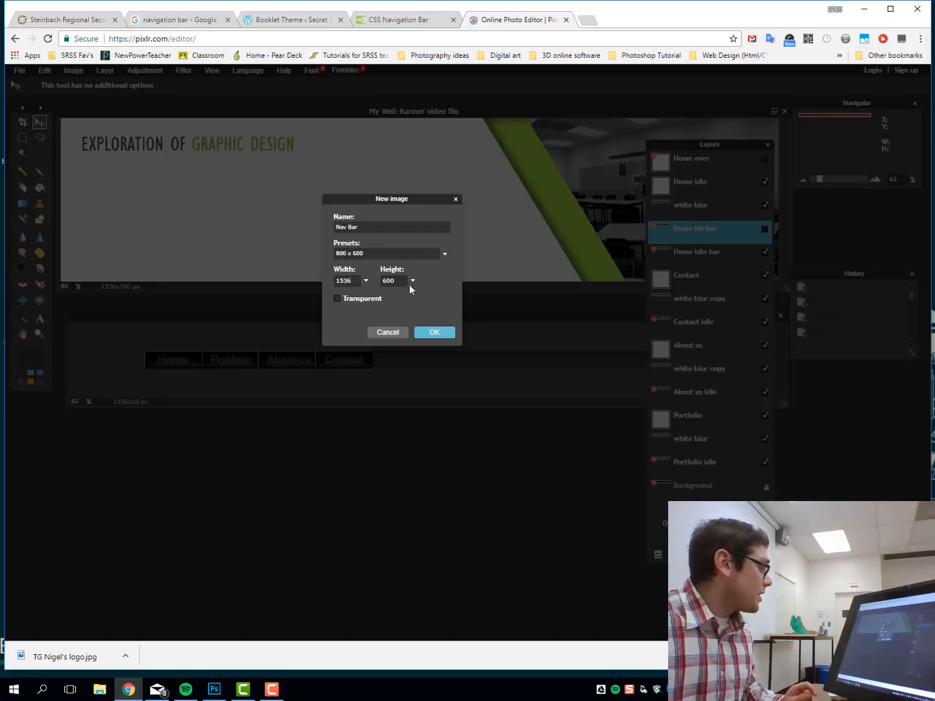
{"action": "key", "text": "BackSpace"}
{"action": "key", "text": "BackSpace"}
{"action": "key", "text": "BackSpace"}
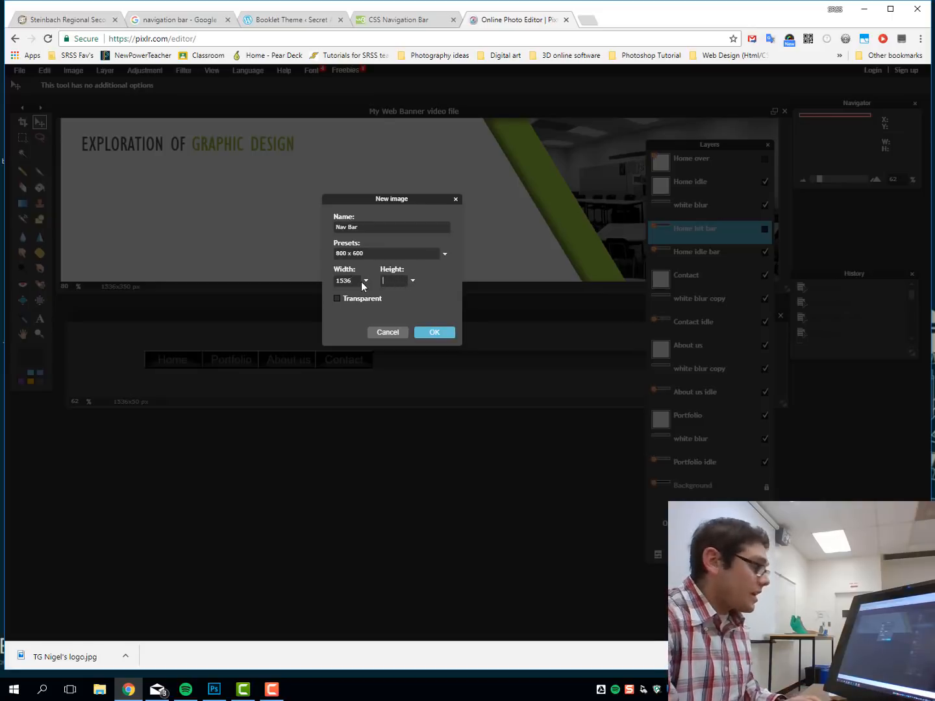
{"action": "type", "text": "50"}
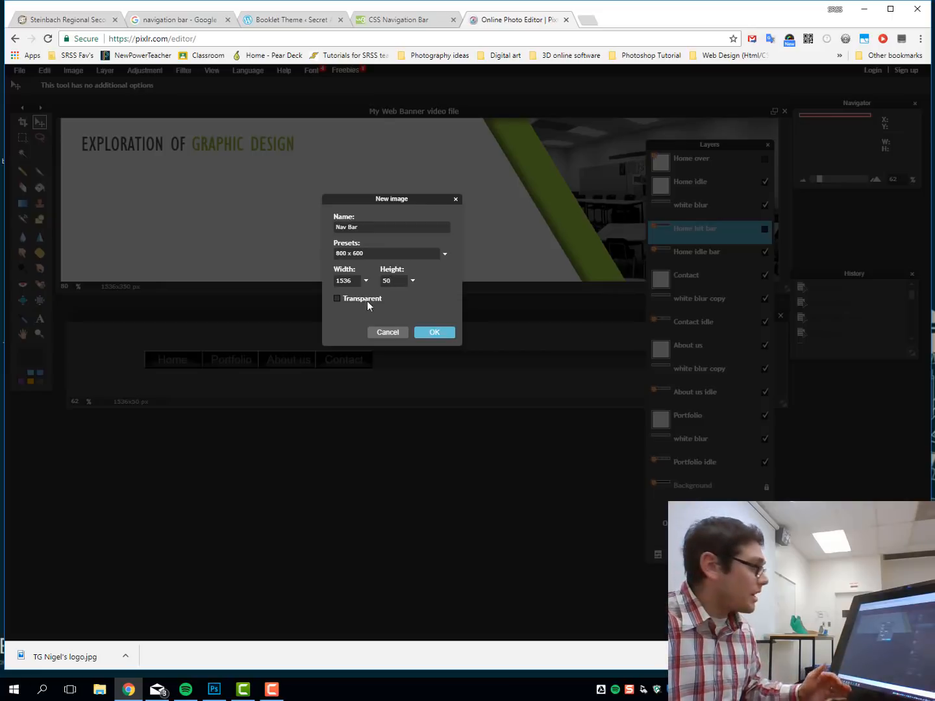
{"action": "left_click", "coordinate": [443, 332]}
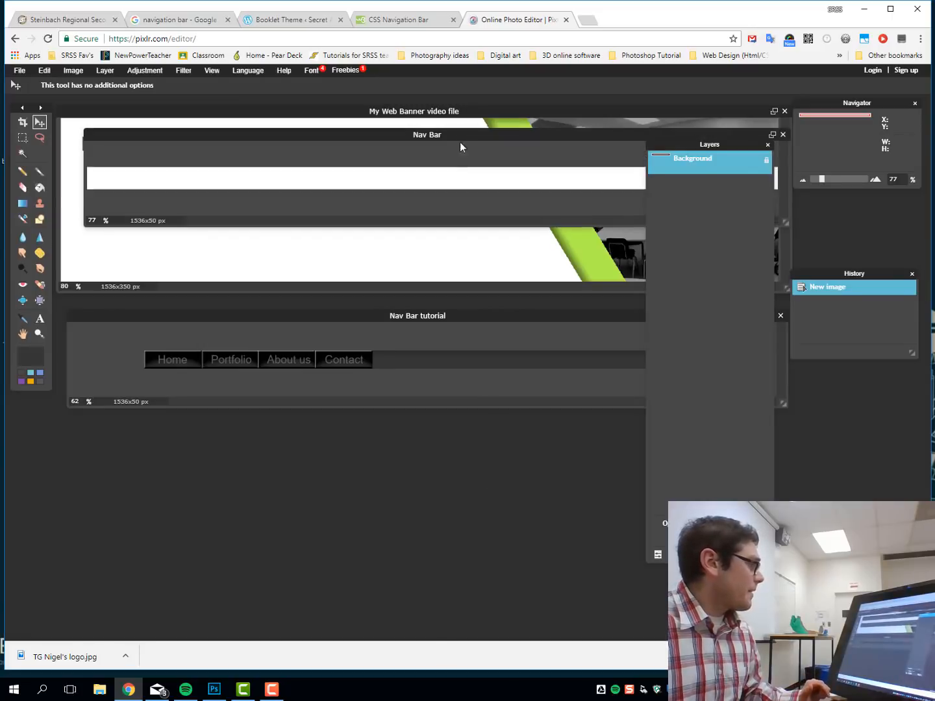
Place the Nav Bar image window below the tutorial one, and shorten and reposition the Layers panel so its controls are reachable.
{"action": "left_click_drag", "start_coordinate": [459, 134], "coordinate": [442, 426]}
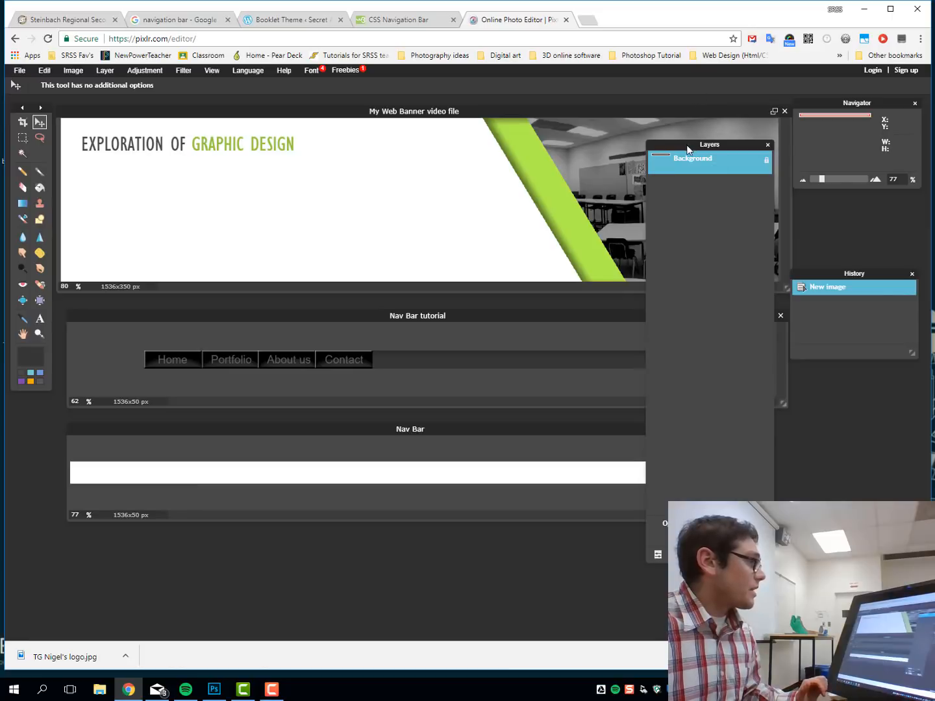
{"action": "left_click_drag", "start_coordinate": [687, 148], "coordinate": [656, 128]}
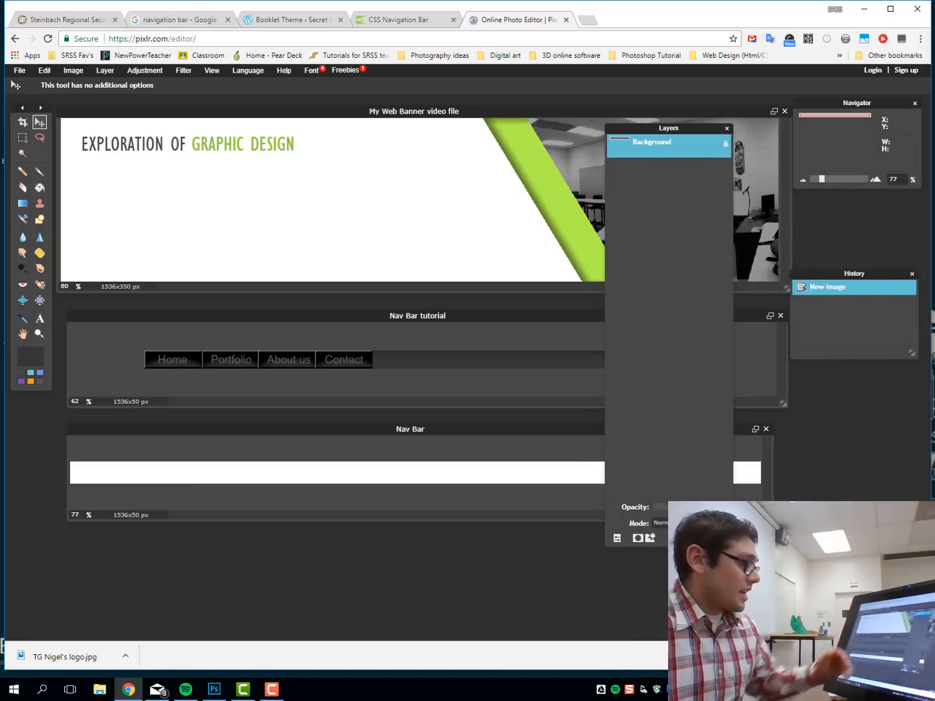
{"action": "left_click_drag", "start_coordinate": [700, 538], "coordinate": [700, 232]}
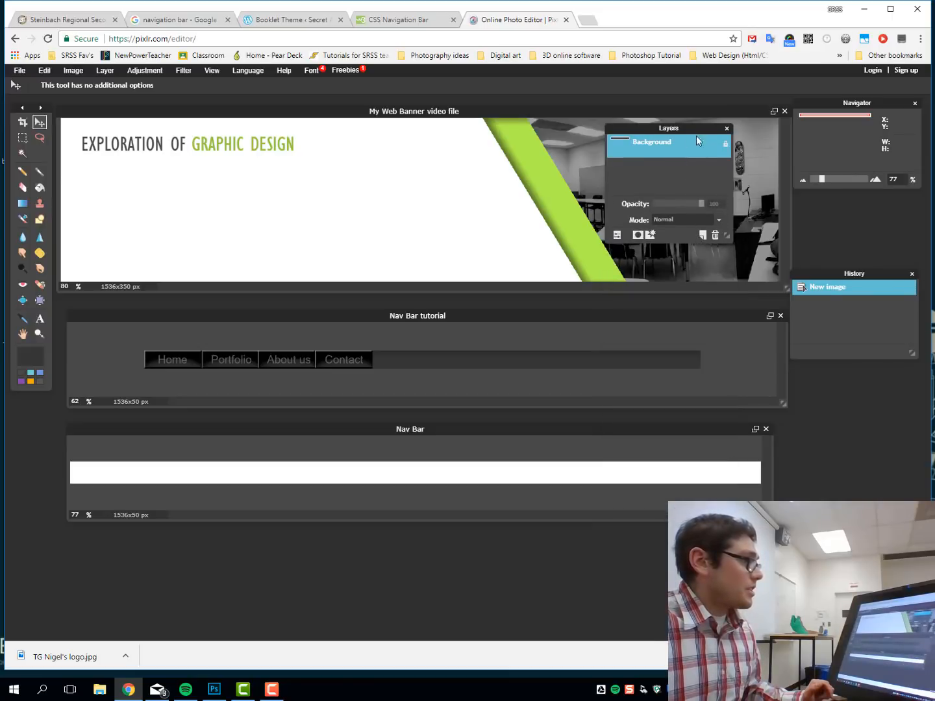
{"action": "left_click_drag", "start_coordinate": [696, 136], "coordinate": [717, 128]}
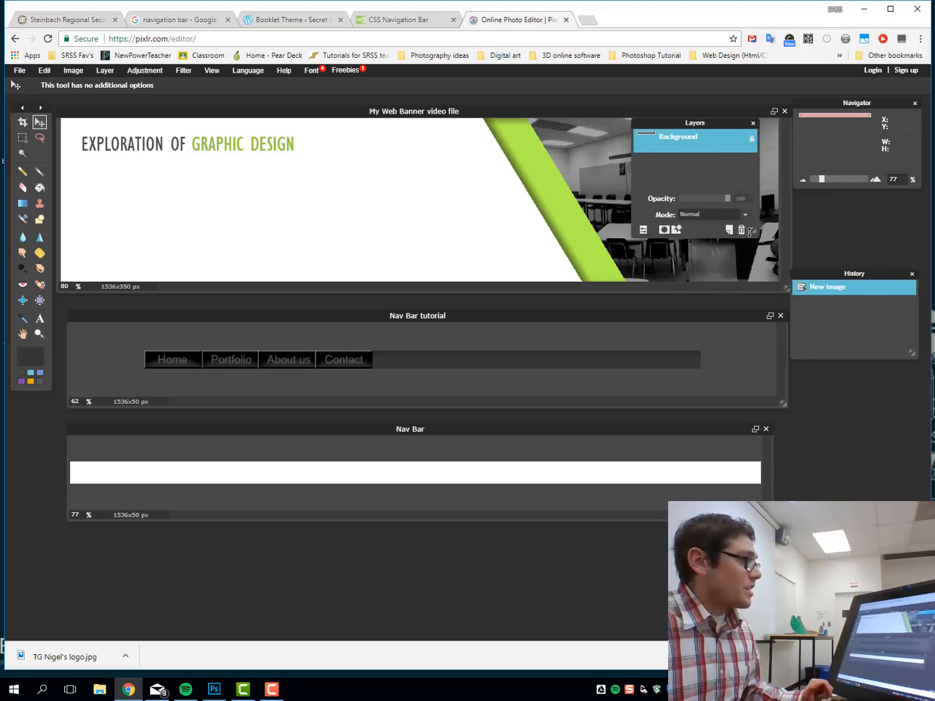
{"action": "left_click_drag", "start_coordinate": [751, 230], "coordinate": [754, 411]}
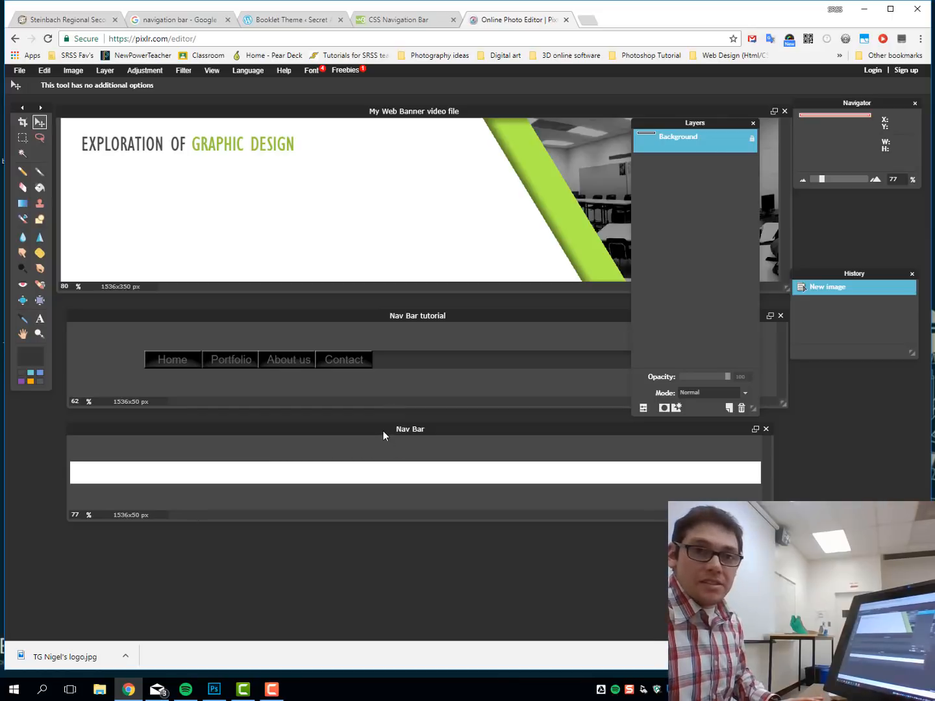
{"action": "mouse_move", "coordinate": [382, 430]}
{"action": "left_mouse_down"}
{"action": "mouse_move", "coordinate": [406, 427]}
{"action": "mouse_move", "coordinate": [387, 430]}
{"action": "left_mouse_up"}
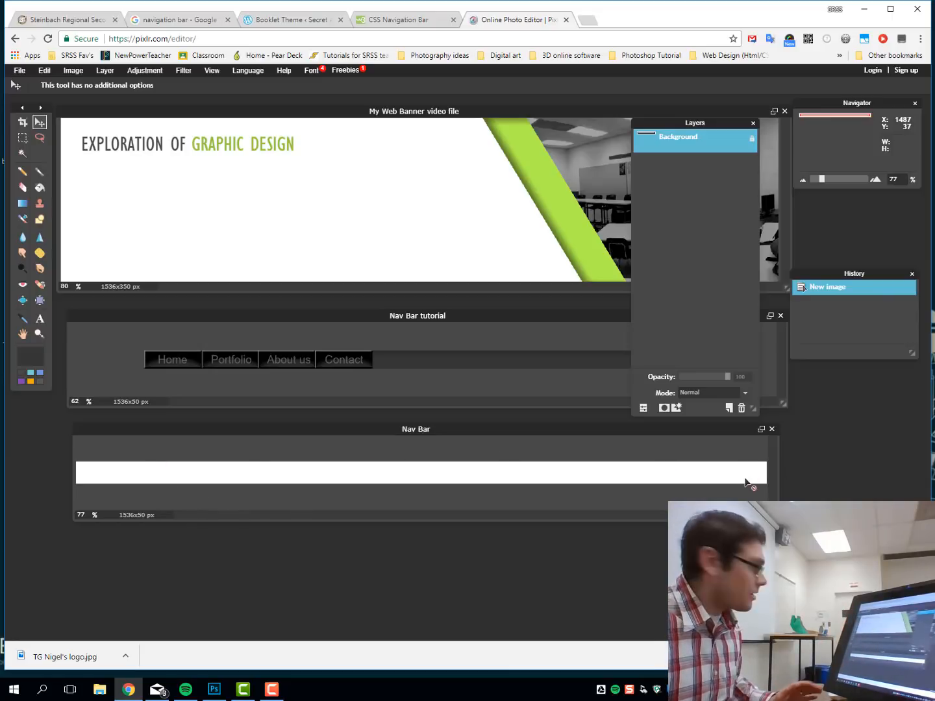
Fill the Nav Bar image's white background with the current dark grey using the Paint bucket tool.
{"action": "left_click", "coordinate": [40, 188]}
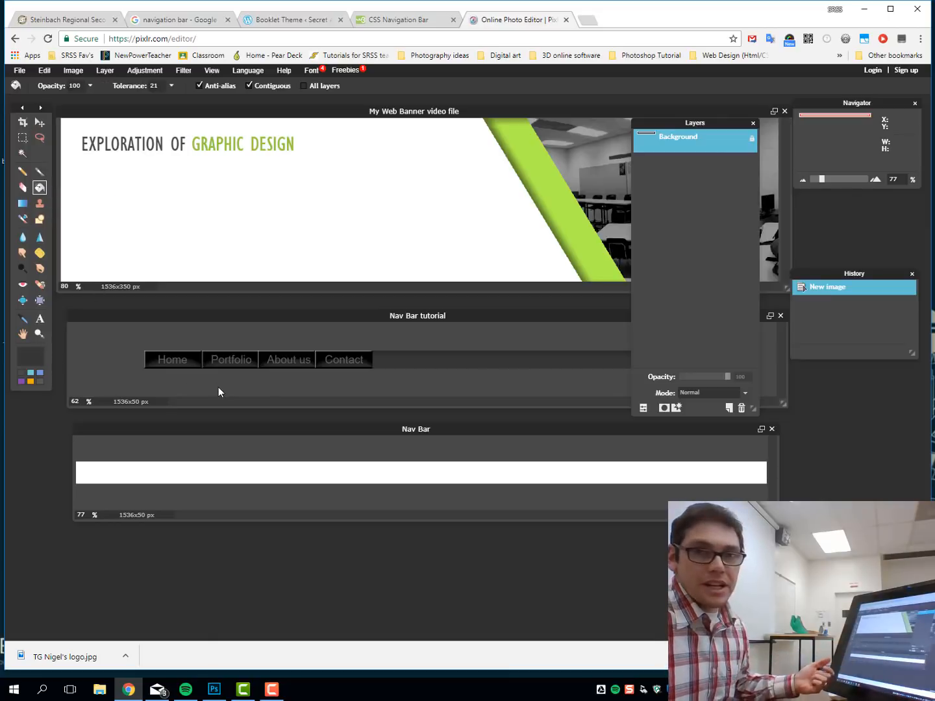
{"action": "left_click", "coordinate": [472, 470]}
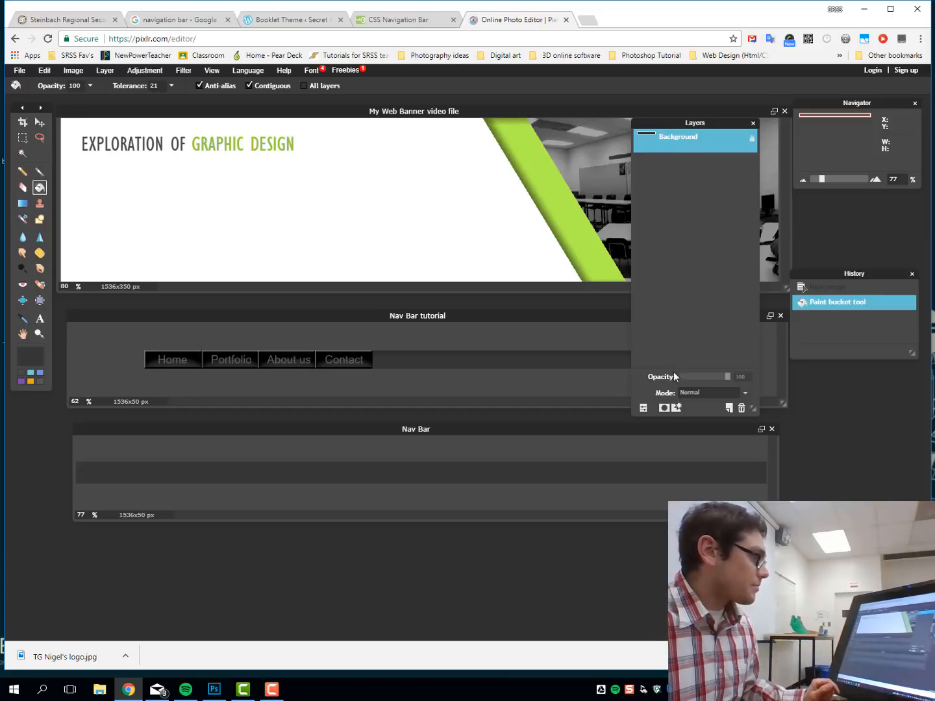
Try a drop shadow on the Background layer with distance 27 and size 23.
{"action": "left_click", "coordinate": [675, 408]}
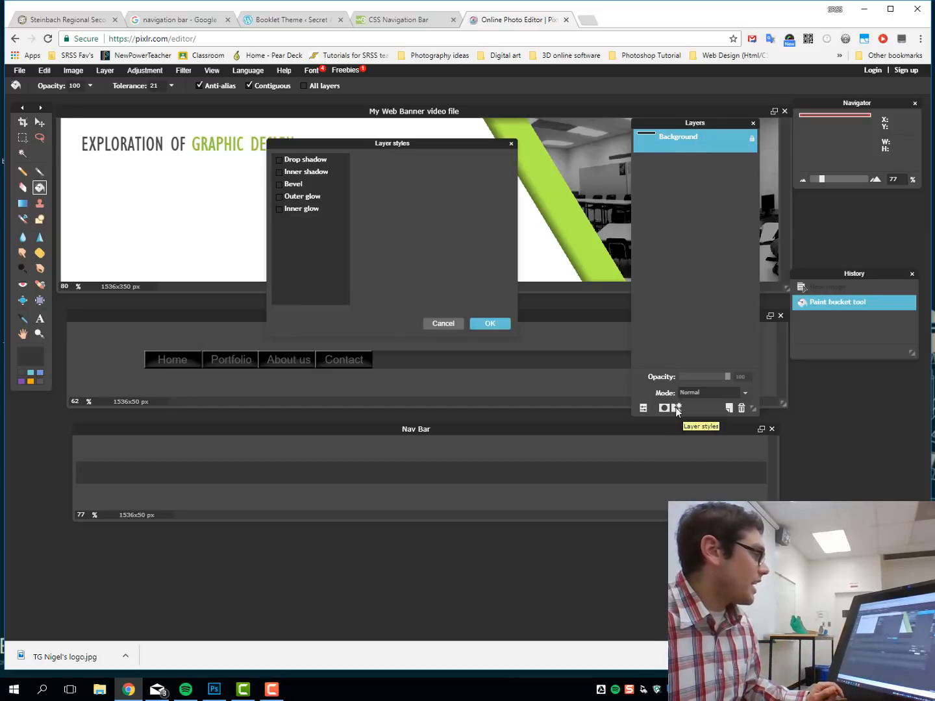
{"action": "left_click", "coordinate": [285, 159]}
{"action": "left_click_drag", "start_coordinate": [390, 143], "coordinate": [565, 142]}
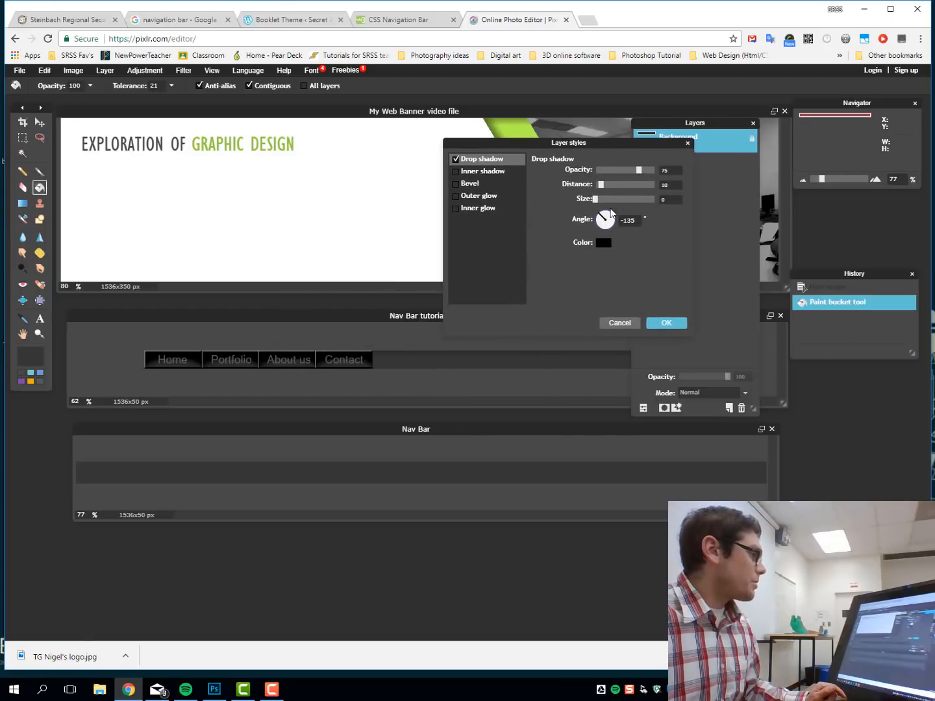
{"action": "mouse_move", "coordinate": [594, 199]}
{"action": "left_mouse_down"}
{"action": "mouse_move", "coordinate": [608, 201]}
{"action": "mouse_move", "coordinate": [618, 185]}
{"action": "mouse_move", "coordinate": [606, 186]}
{"action": "left_mouse_up"}
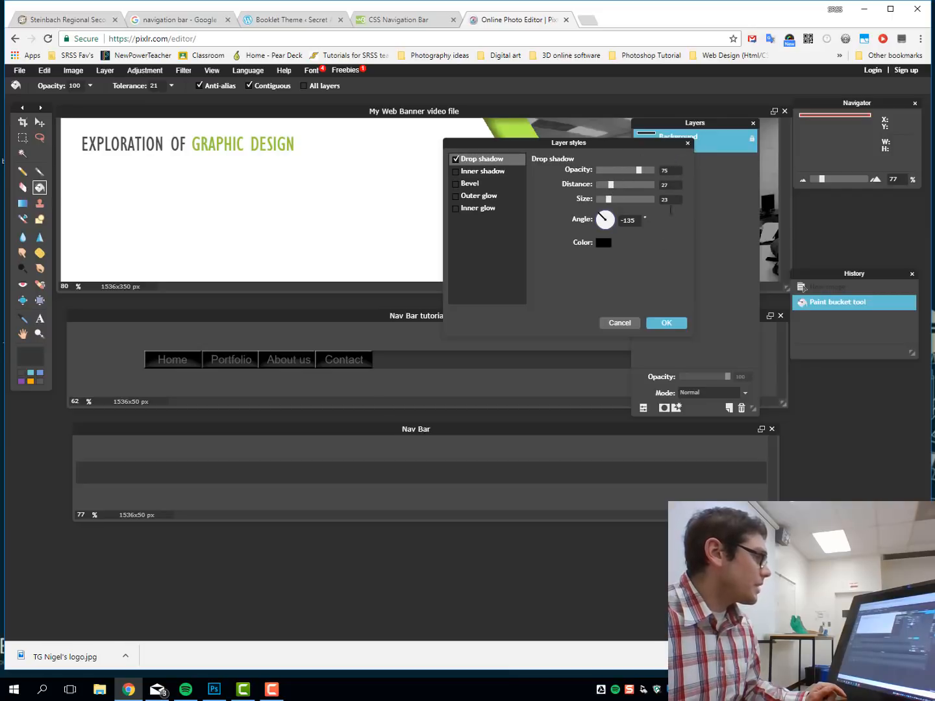
{"action": "left_click", "coordinate": [667, 323]}
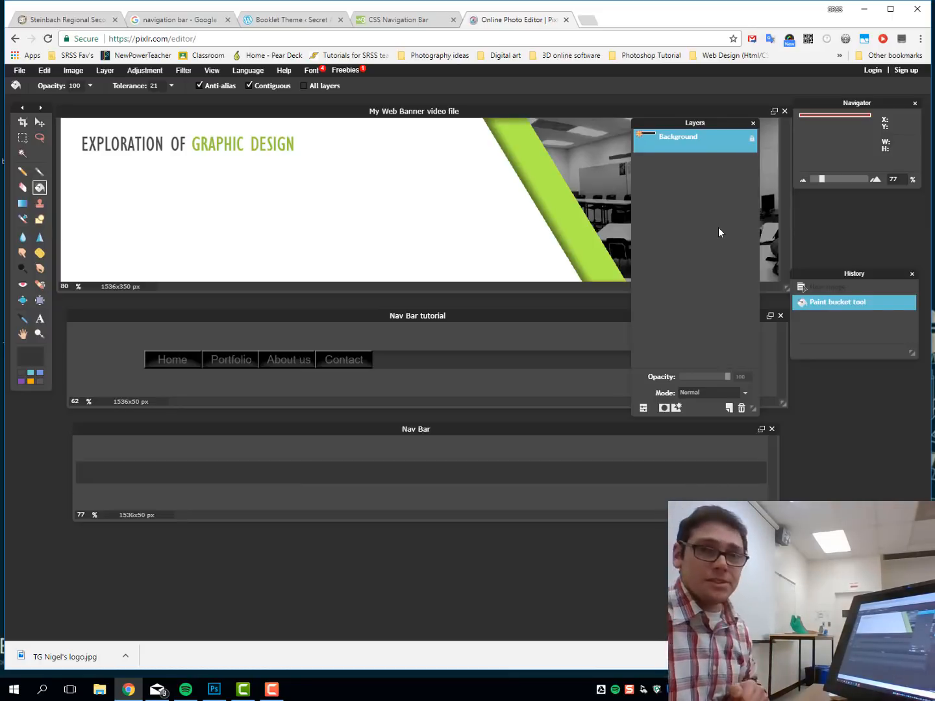
Unlock the Background layer and replace its drop shadow with an inner shadow at 23 opacity.
{"action": "double_click", "coordinate": [752, 139]}
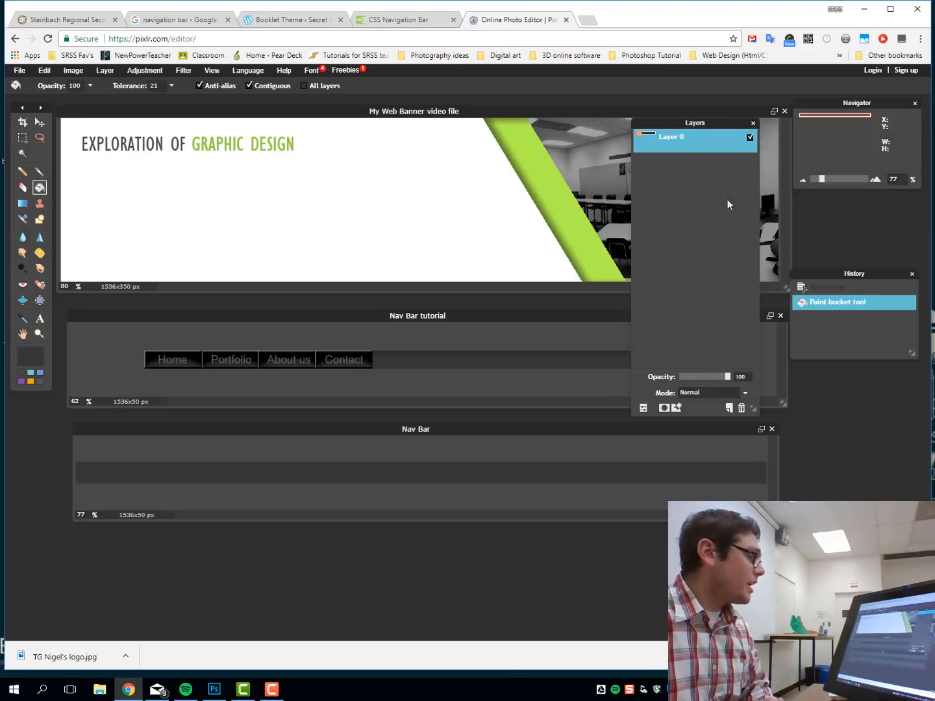
{"action": "left_click", "coordinate": [639, 135]}
{"action": "left_click", "coordinate": [459, 133]}
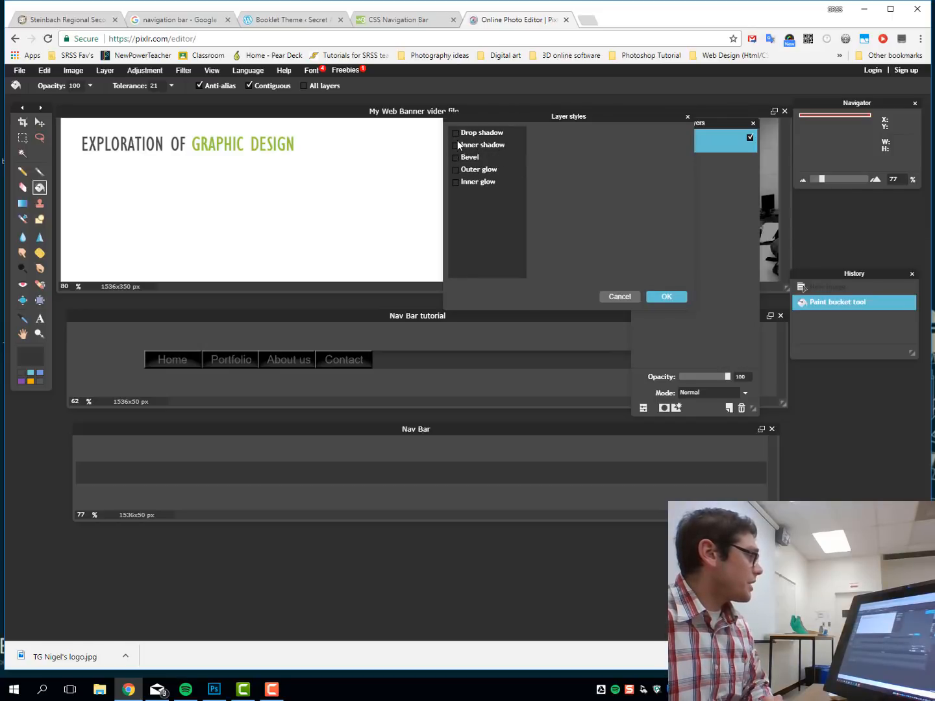
{"action": "left_click", "coordinate": [455, 144]}
{"action": "left_click", "coordinate": [491, 150]}
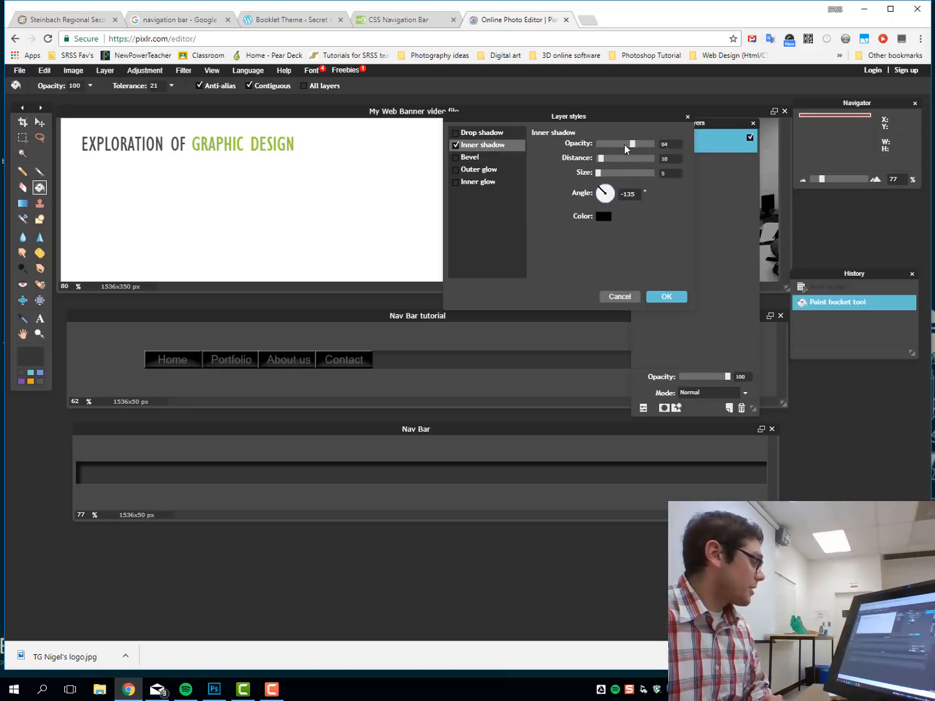
{"action": "left_click_drag", "start_coordinate": [625, 149], "coordinate": [611, 150]}
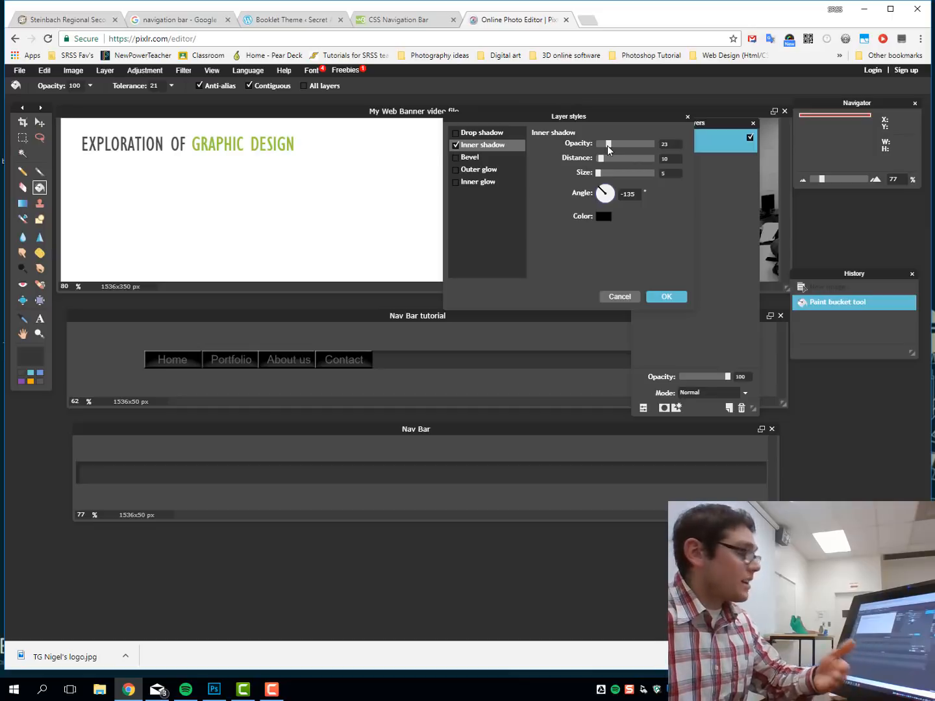
{"action": "left_click", "coordinate": [679, 299]}
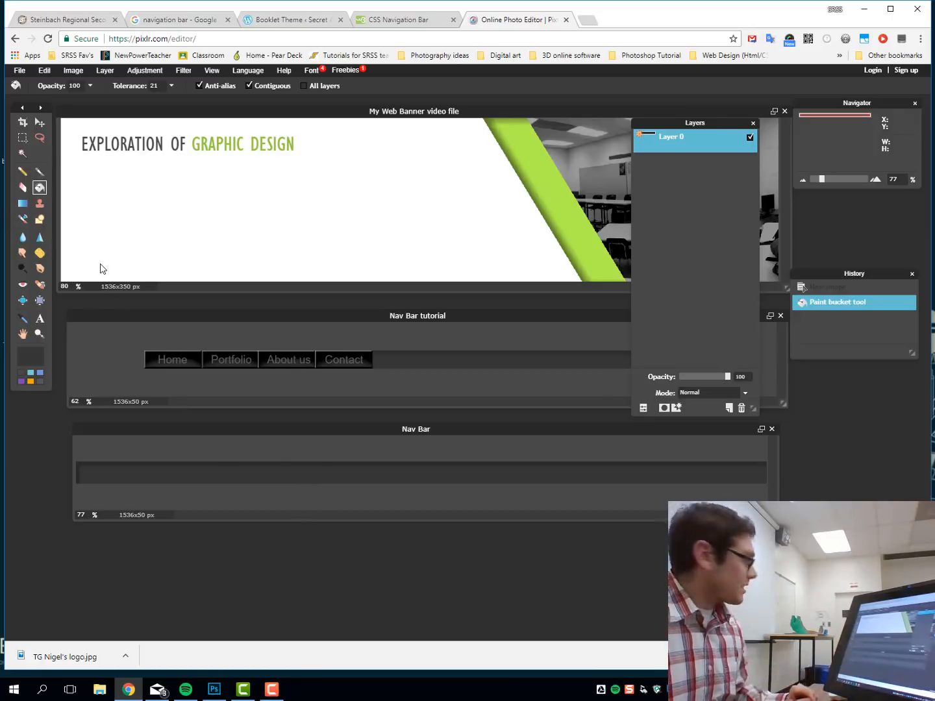
Add the text Home in light grey a6a6a6 near the bar's left end and centre it vertically in the bar.
{"action": "left_click", "coordinate": [39, 318]}
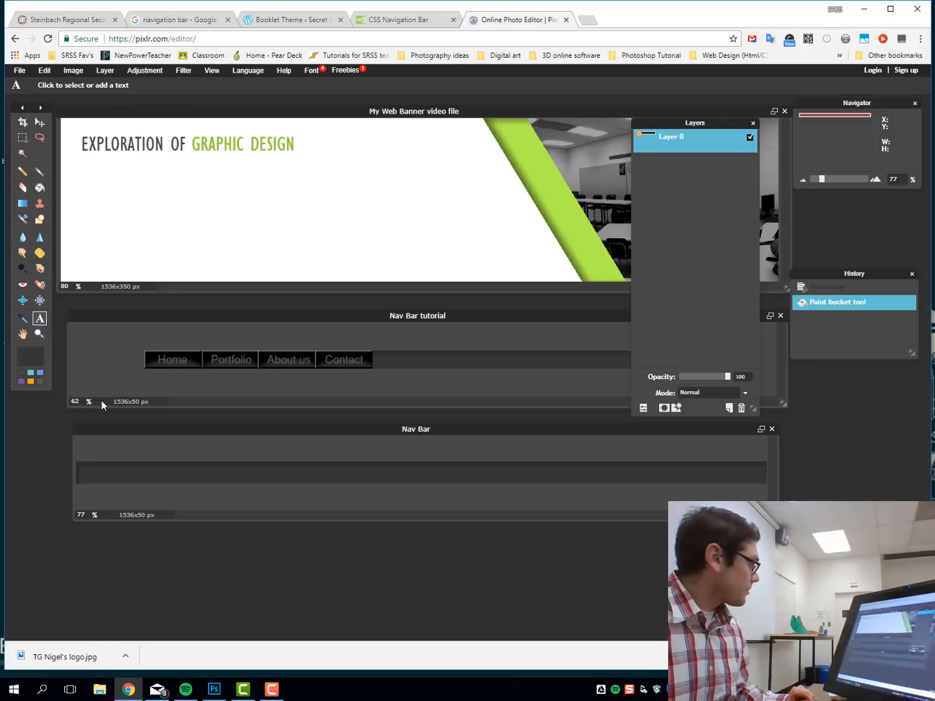
{"action": "left_click", "coordinate": [96, 471]}
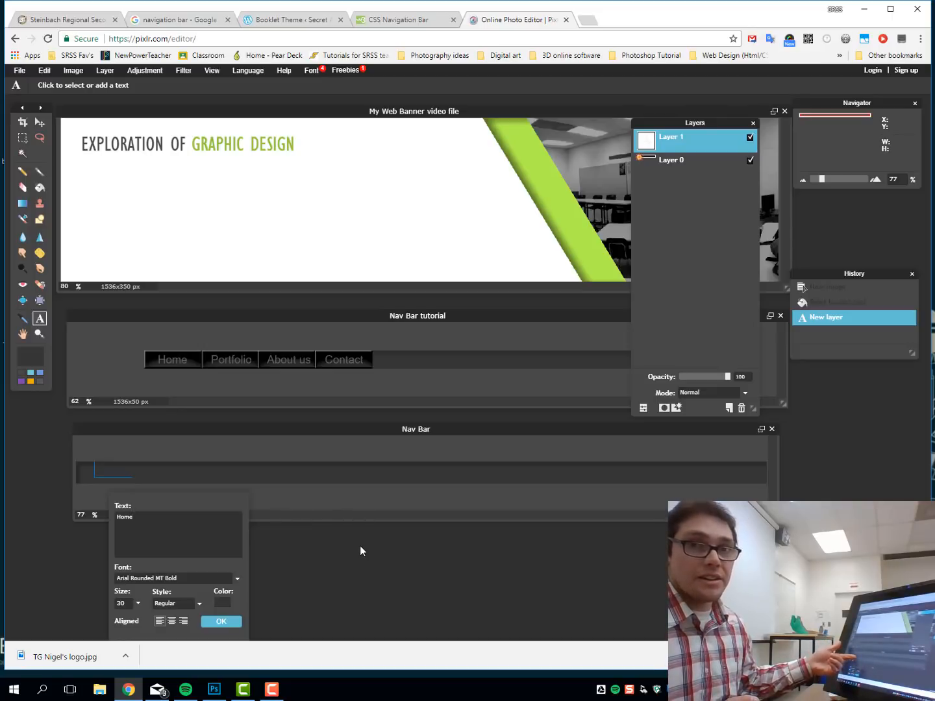
{"action": "left_click", "coordinate": [224, 602]}
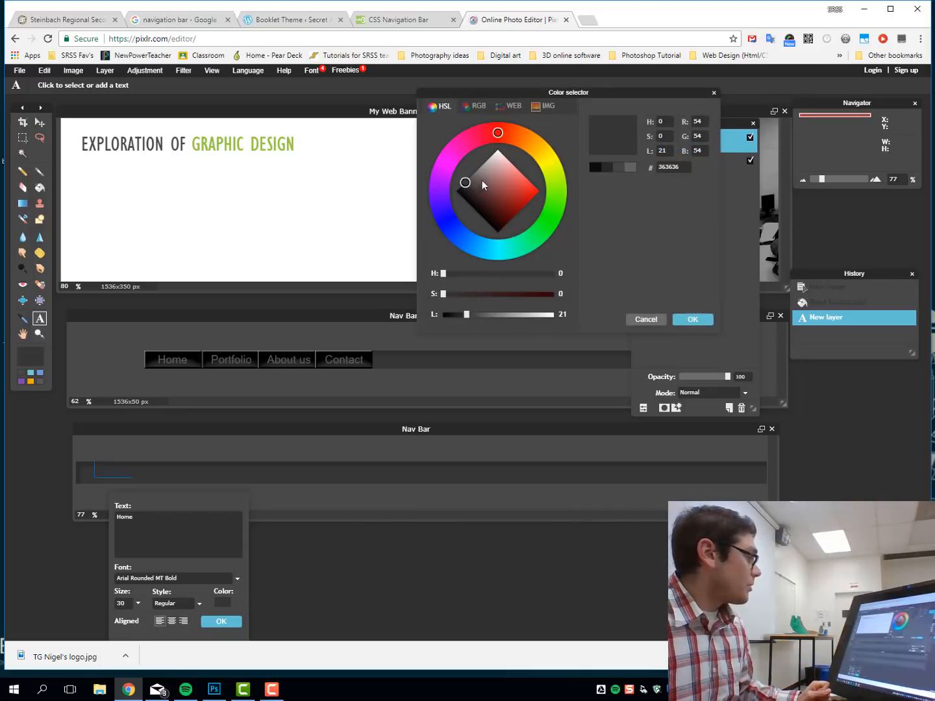
{"action": "mouse_move", "coordinate": [497, 133]}
{"action": "left_mouse_down"}
{"action": "mouse_move", "coordinate": [477, 170]}
{"action": "mouse_move", "coordinate": [483, 165]}
{"action": "left_mouse_up"}
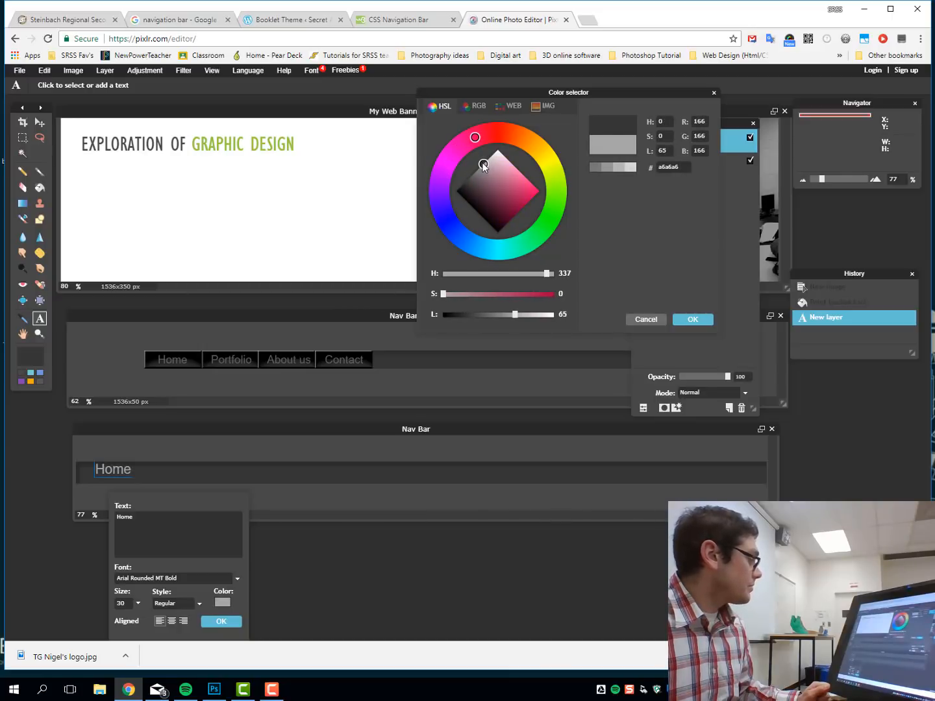
{"action": "left_click", "coordinate": [694, 319]}
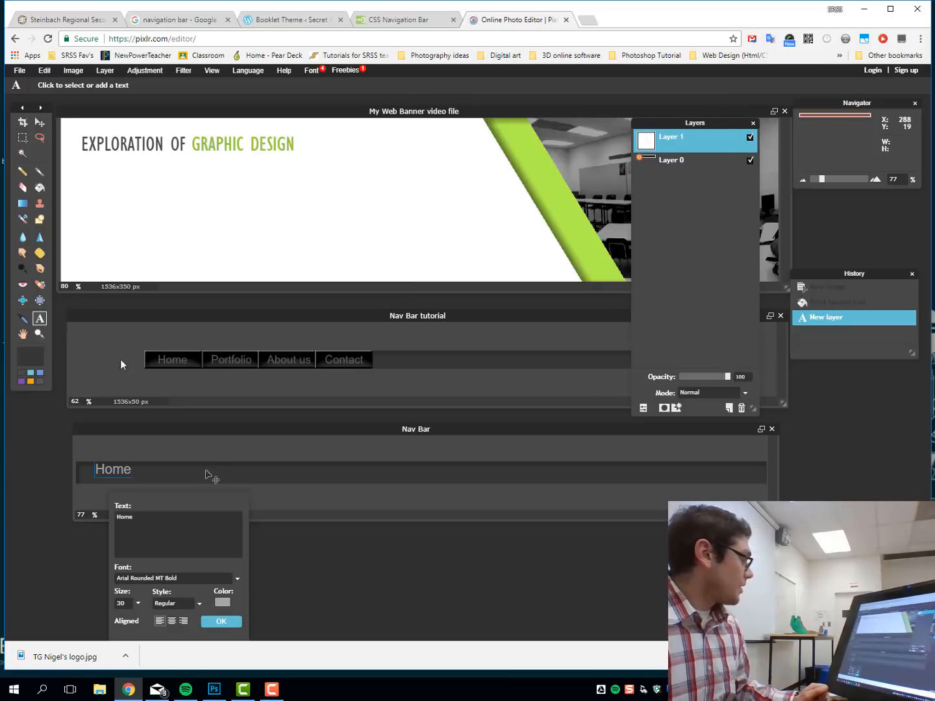
{"action": "left_click", "coordinate": [40, 124]}
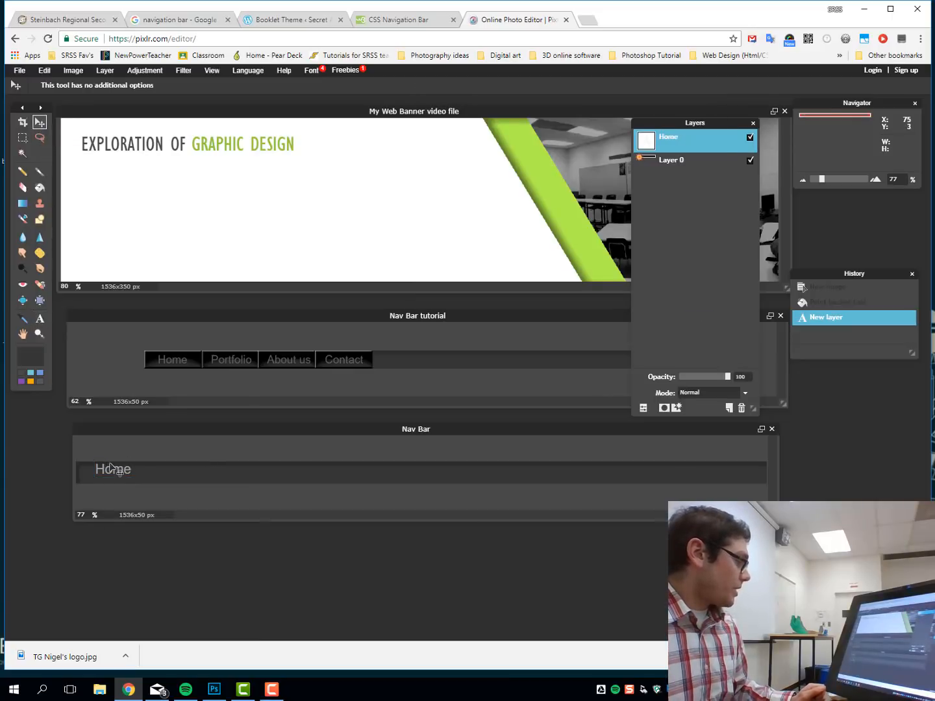
{"action": "left_click_drag", "start_coordinate": [115, 475], "coordinate": [111, 476]}
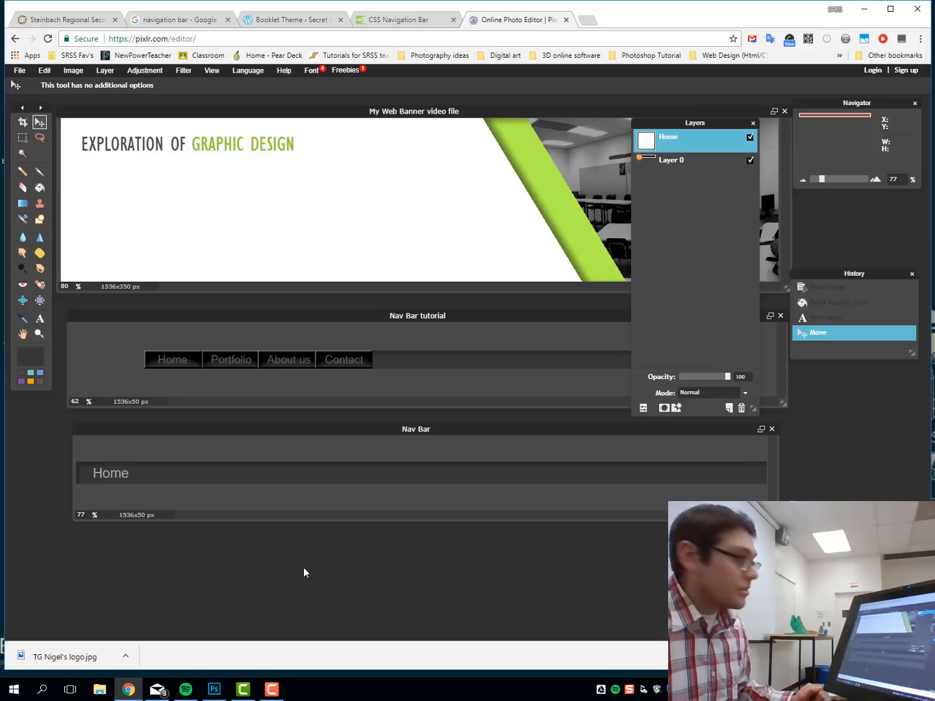
Add a new layer, place it beneath the Home text layer and rename it Home idle bar.
{"action": "left_click", "coordinate": [24, 140]}
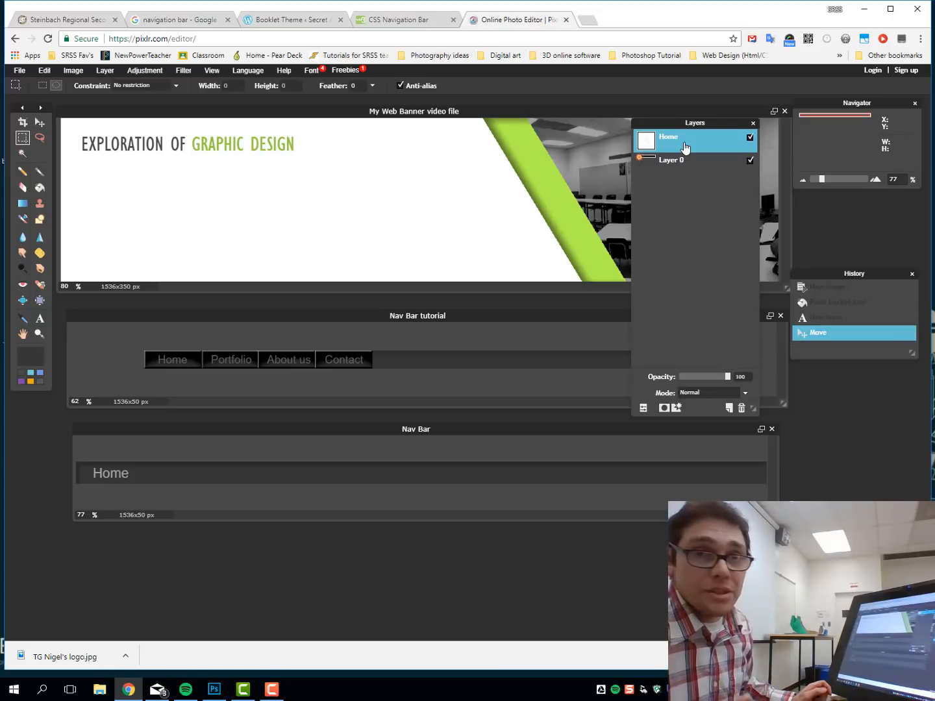
{"action": "left_click", "coordinate": [729, 408]}
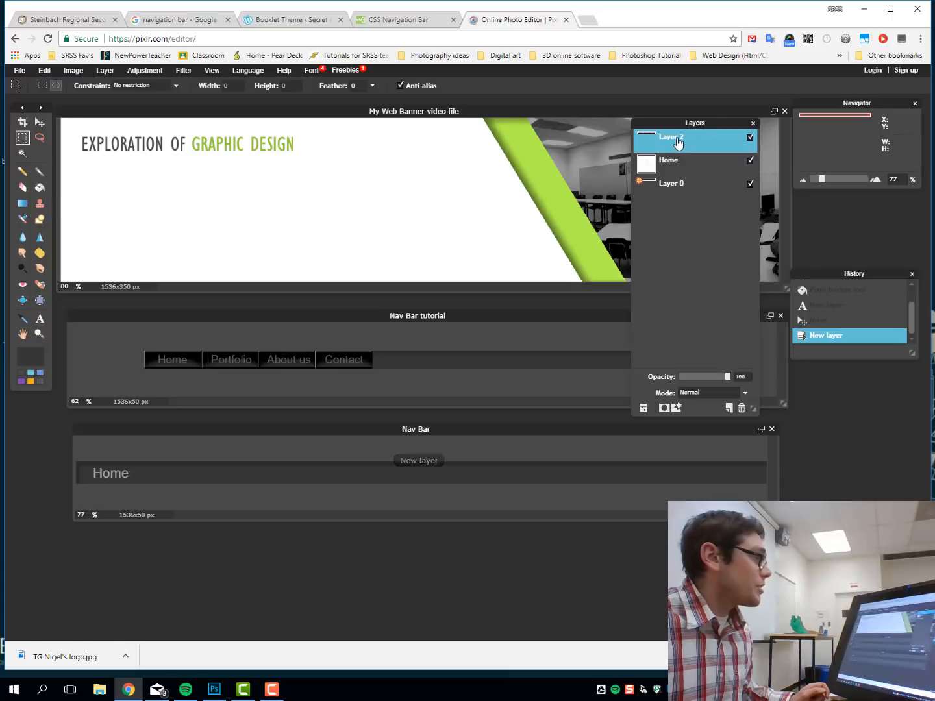
{"action": "left_click_drag", "start_coordinate": [678, 143], "coordinate": [678, 179]}
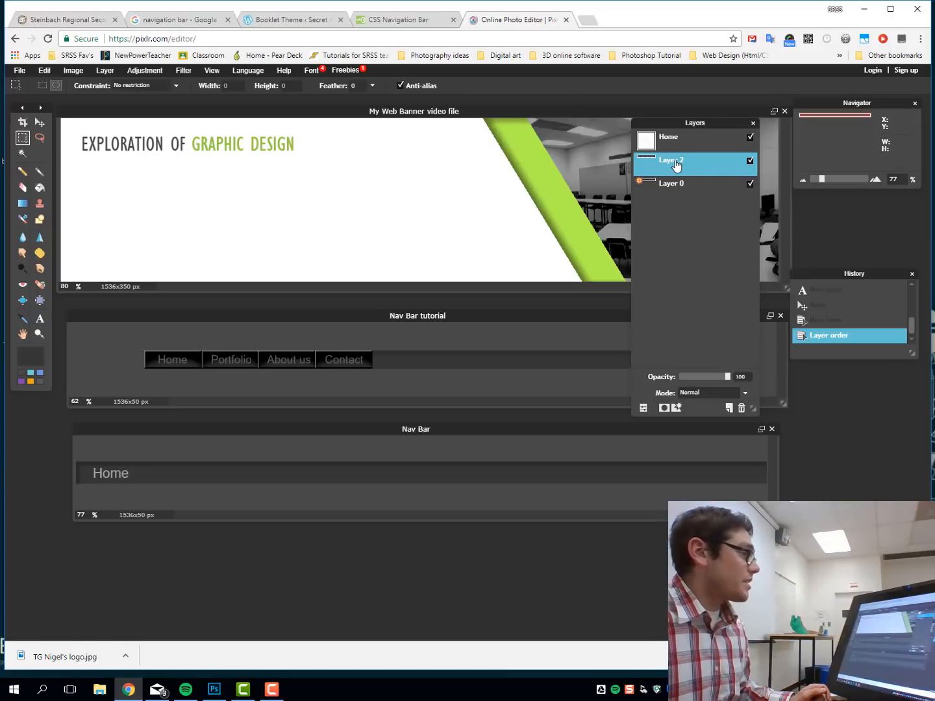
{"action": "double_click", "coordinate": [677, 162]}
{"action": "key", "text": "BackSpace"}
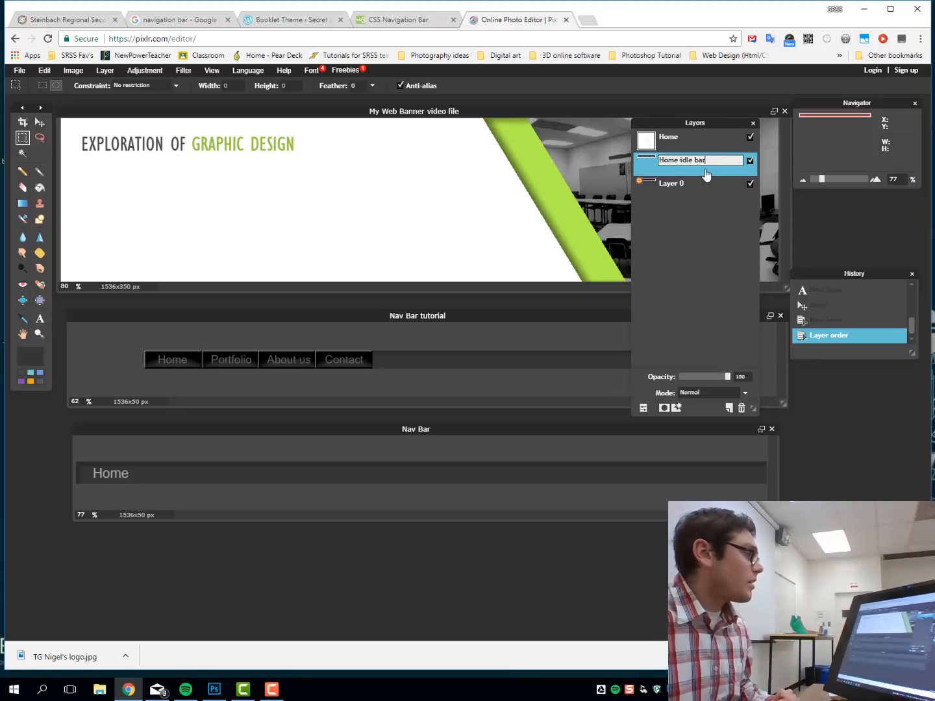
Commit the name Home idle bar for the layer beneath the Home text.
{"action": "key", "text": "Return"}
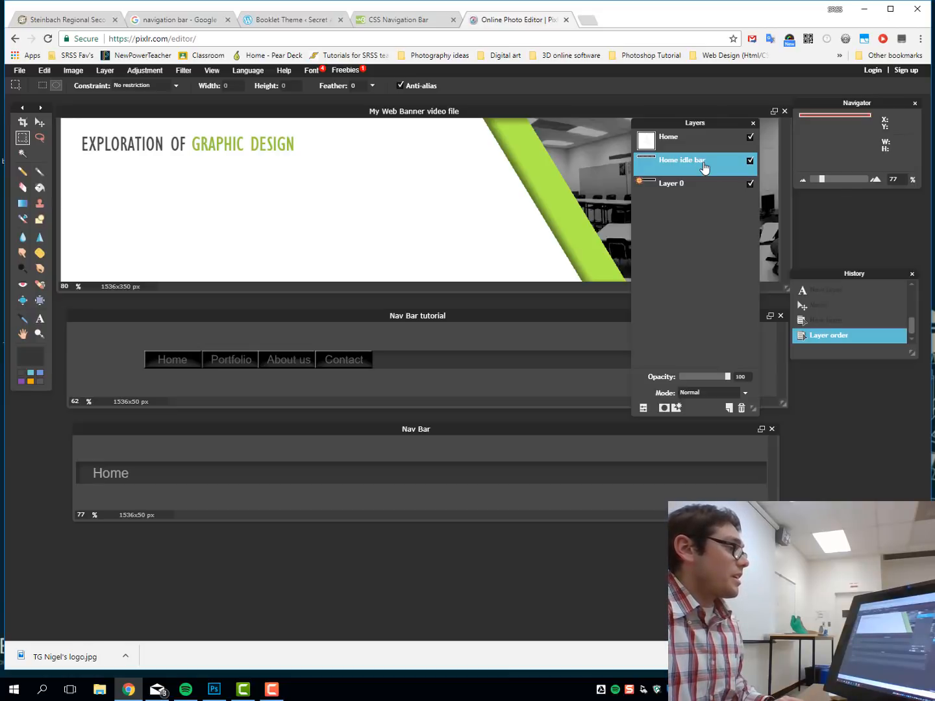
{"action": "key", "text": "super+plus"}
{"action": "key", "text": "super+plus"}
{"action": "key", "text": "super+plus"}
{"action": "key", "text": "super+plus"}
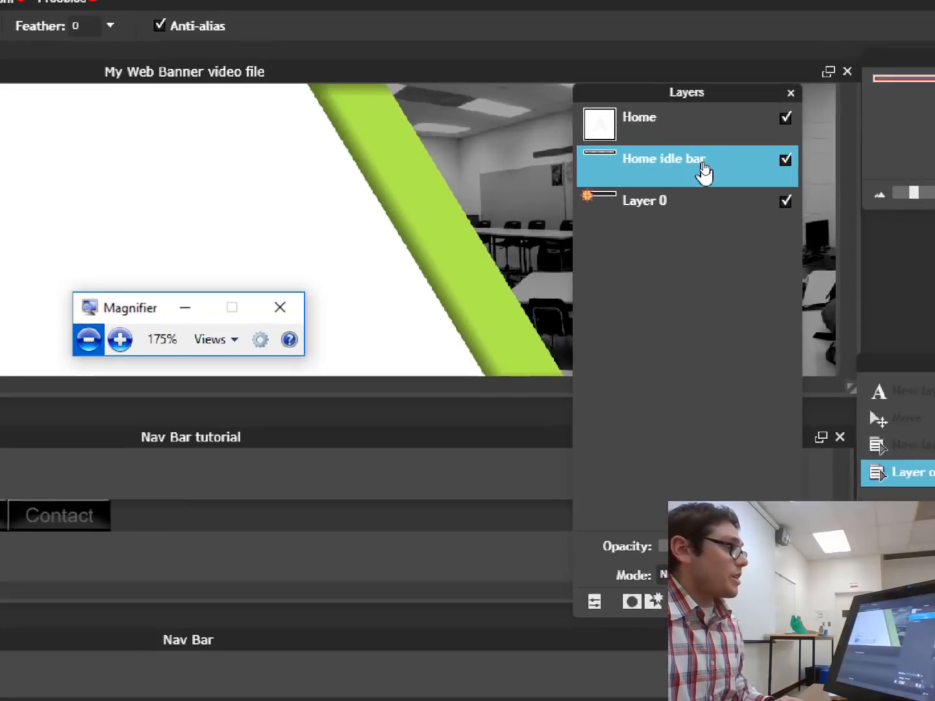
{"action": "key", "text": "super+plus"}
{"action": "key", "text": "super+plus"}
{"action": "key", "text": "super+plus"}
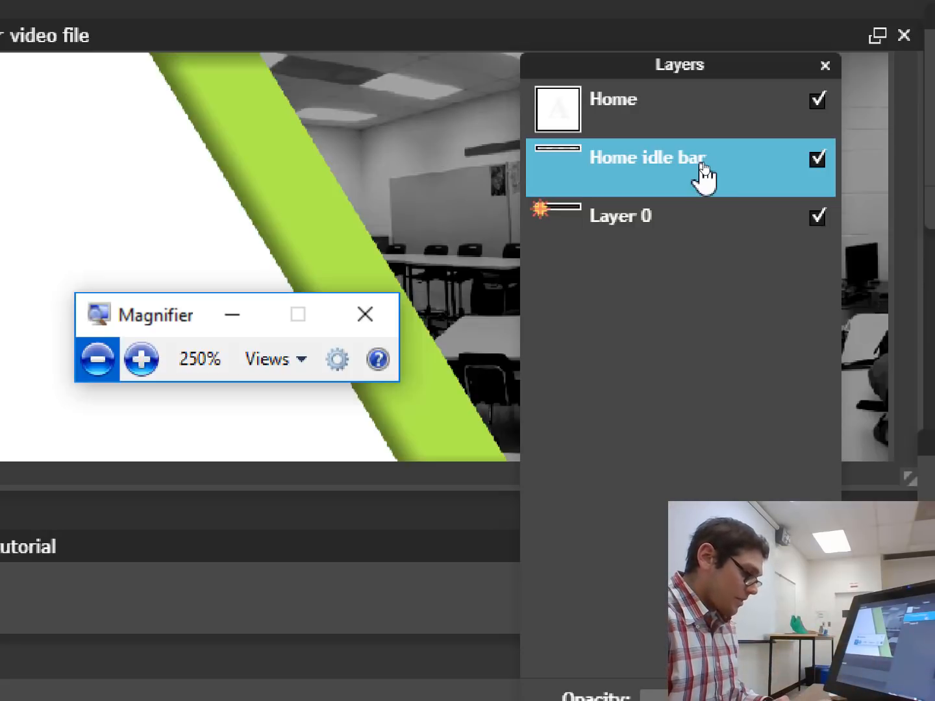
{"action": "key", "text": "super+minus"}
{"action": "key", "text": "super+minus"}
{"action": "key", "text": "super+minus"}
{"action": "key", "text": "super+minus"}
{"action": "key", "text": "super+minus"}
{"action": "key", "text": "super+minus"}
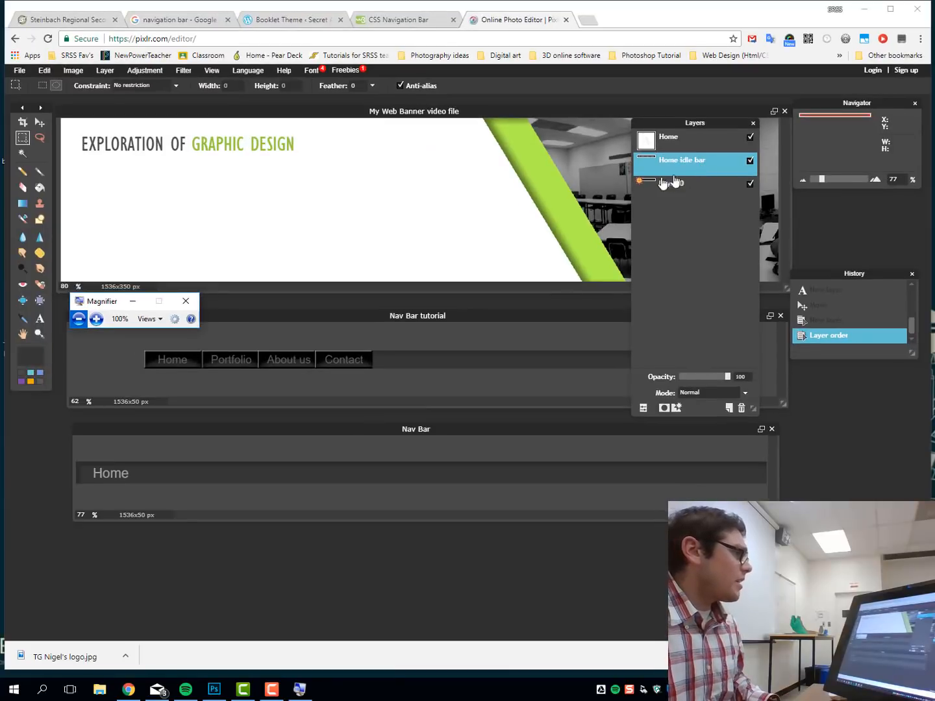
Try an elliptical selection about 167 x 50 px around the Home text, then deselect it.
{"action": "left_click", "coordinate": [23, 138]}
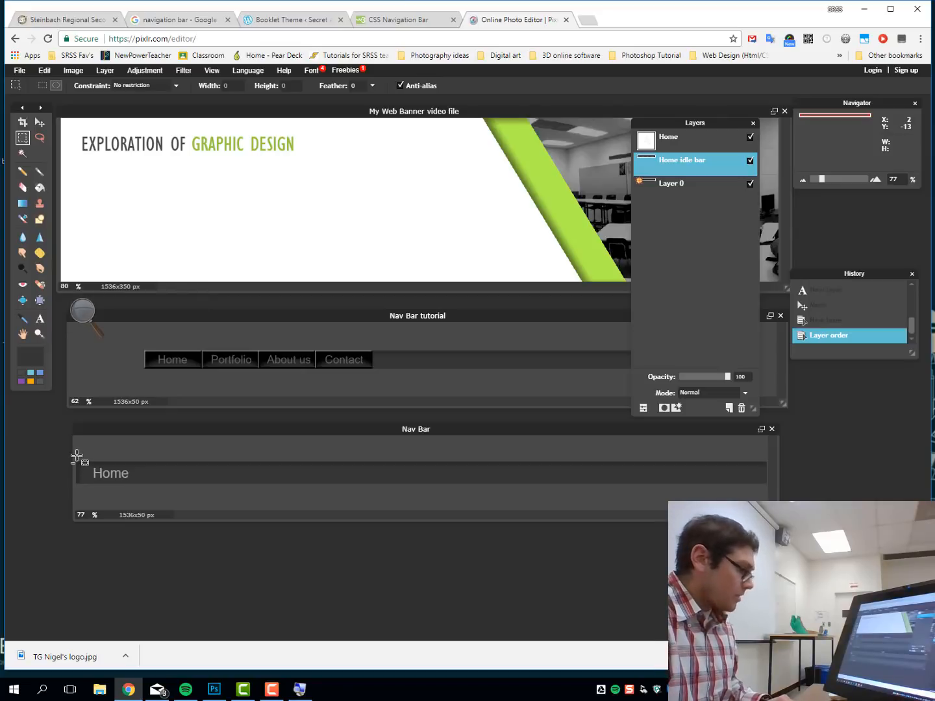
{"action": "scroll", "coordinate": [76, 457], "scroll_direction": "down", "scroll_amount": 1}
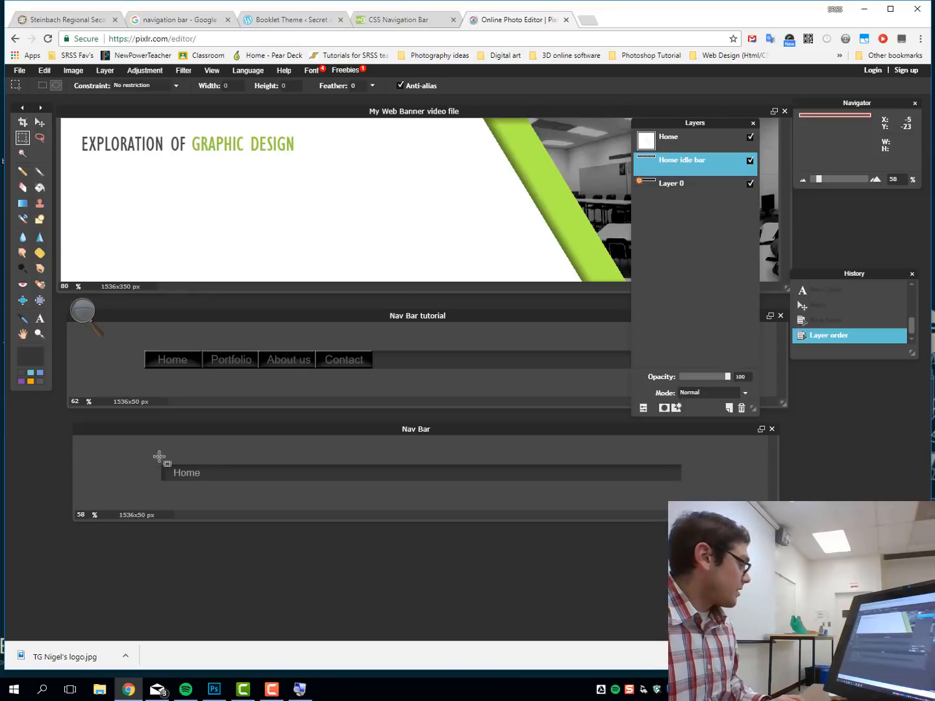
{"action": "left_click_drag", "start_coordinate": [161, 464], "coordinate": [219, 510]}
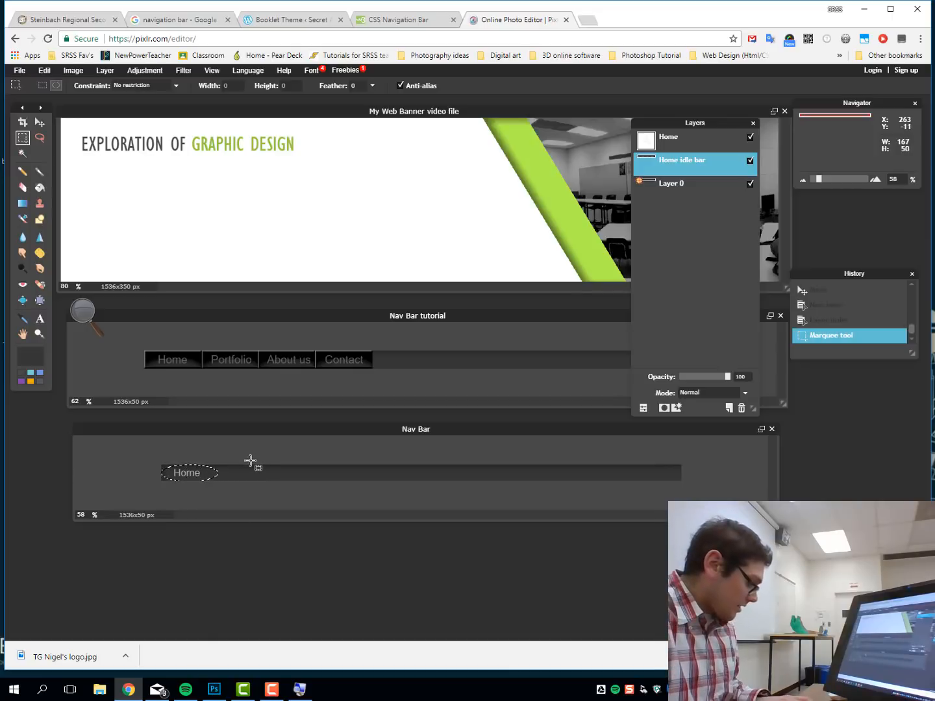
{"action": "key", "text": "ctrl+d"}
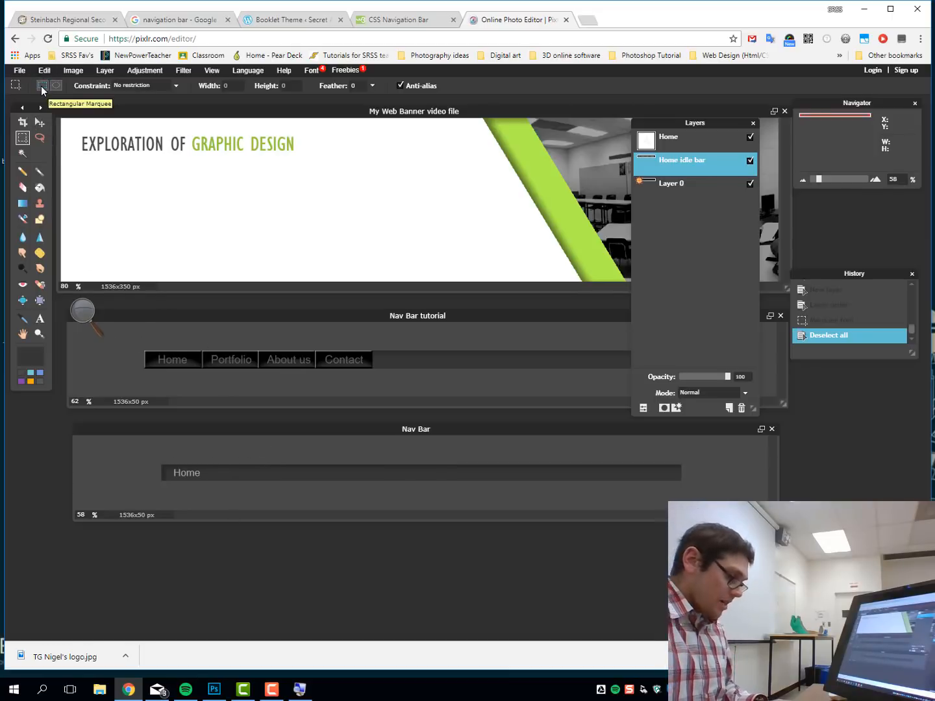
{"action": "key", "text": "ctrl+plus"}
{"action": "key", "text": "ctrl+plus"}
{"action": "key", "text": "ctrl+plus"}
{"action": "key", "text": "ctrl+plus"}
{"action": "key", "text": "ctrl+plus"}
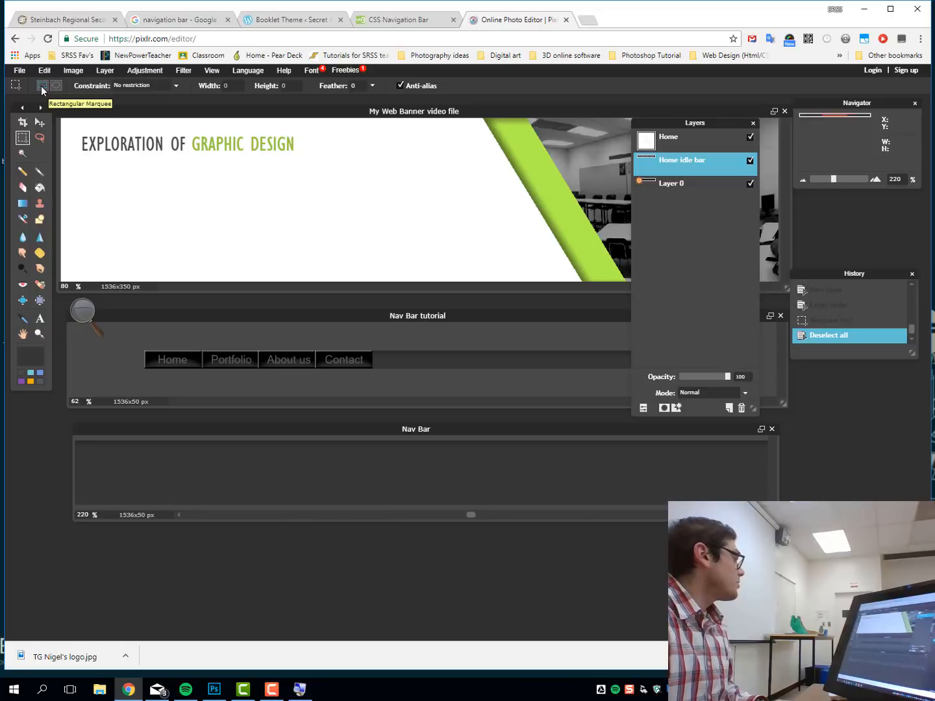
{"action": "key", "text": "ctrl+minus"}
{"action": "key", "text": "ctrl+minus"}
{"action": "key", "text": "ctrl+minus"}
{"action": "key", "text": "ctrl+minus"}
{"action": "key", "text": "ctrl+minus"}
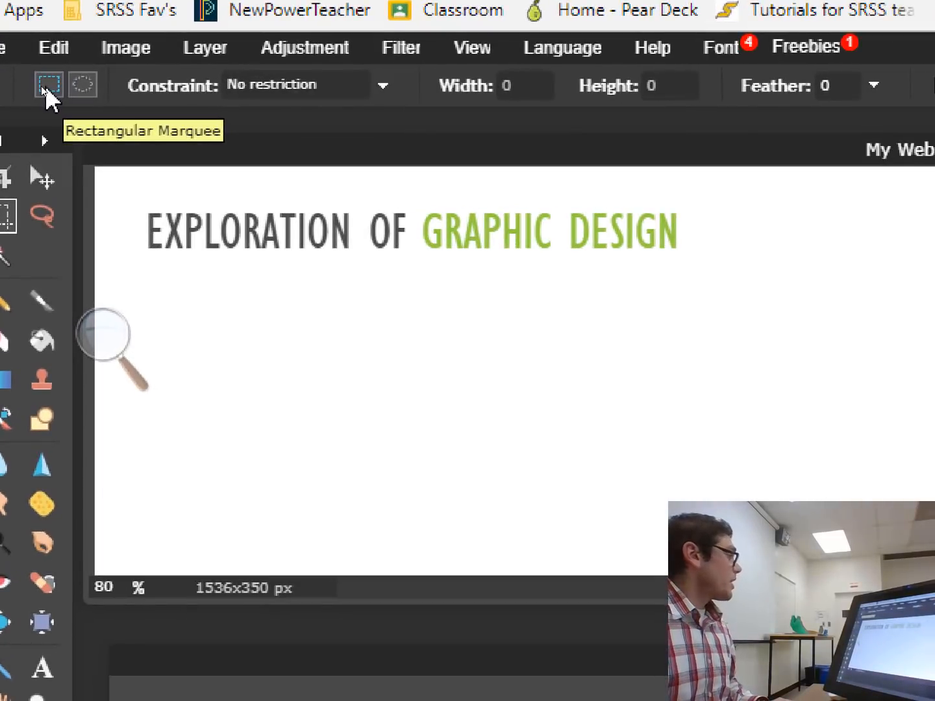
Select a rectangular area about 157 x 50 px at the bar's left end, enclosing the Home text.
{"action": "left_click", "coordinate": [87, 85]}
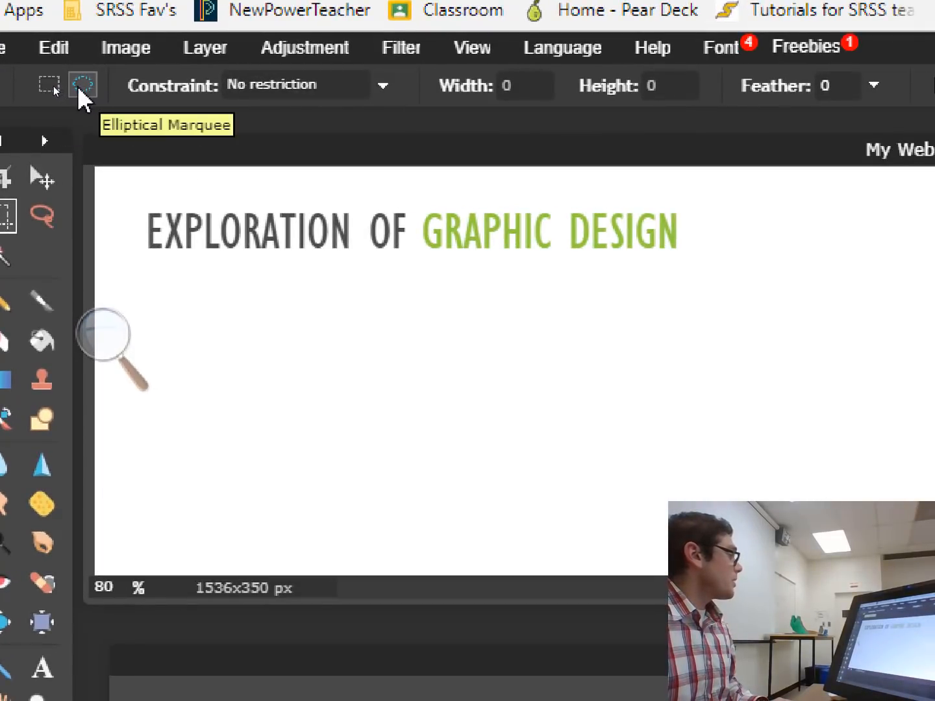
{"action": "left_click", "coordinate": [50, 86]}
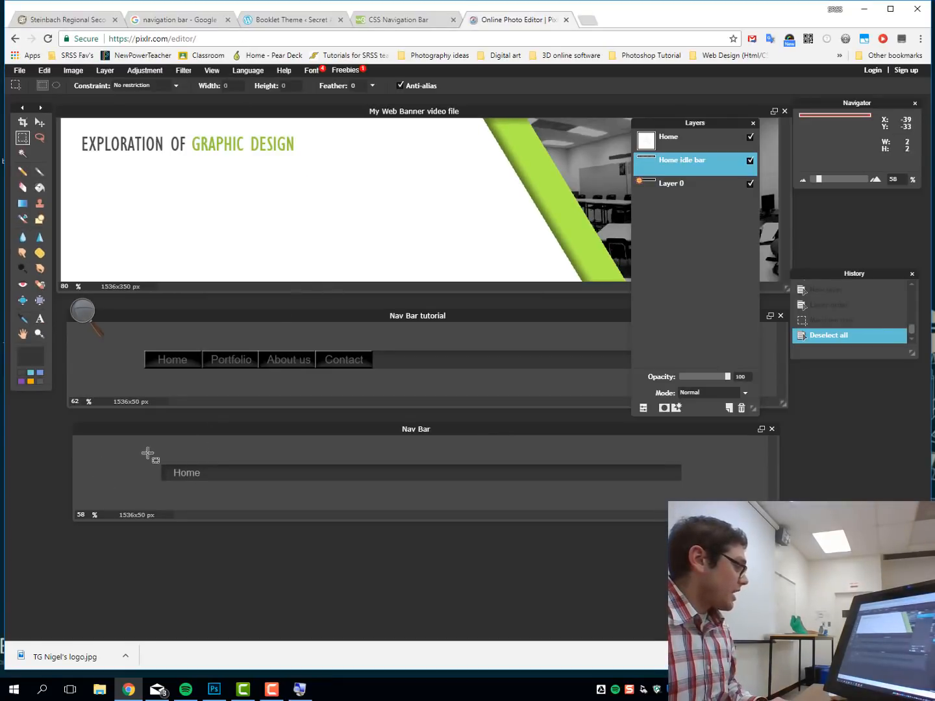
{"action": "left_click_drag", "start_coordinate": [161, 465], "coordinate": [213, 513]}
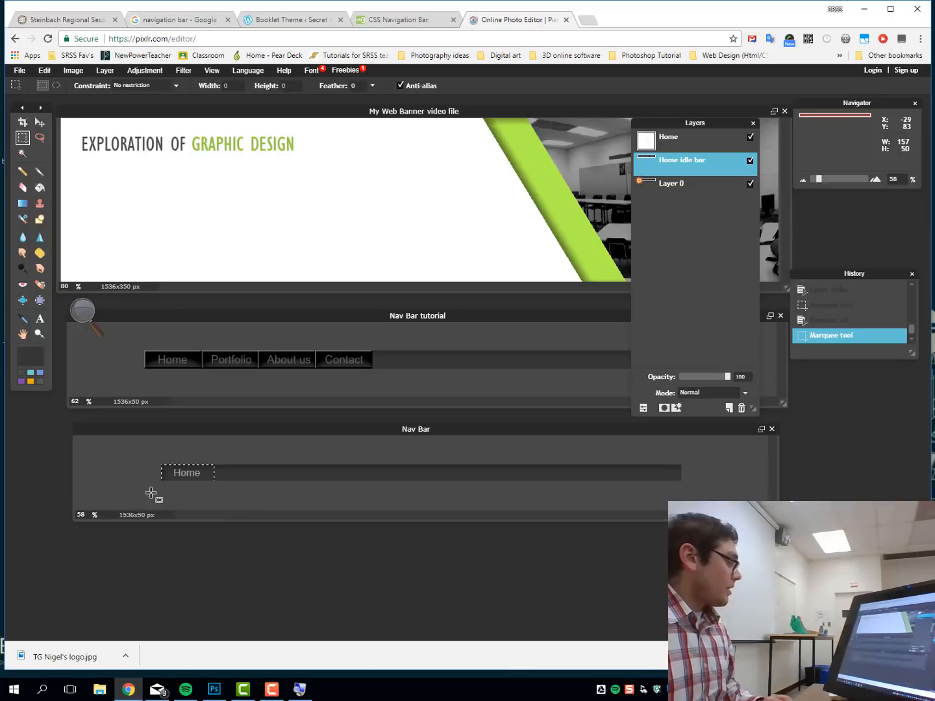
Fill the rectangular selection on the Home idle bar layer with near-black 080808 and deselect it.
{"action": "left_click", "coordinate": [27, 360]}
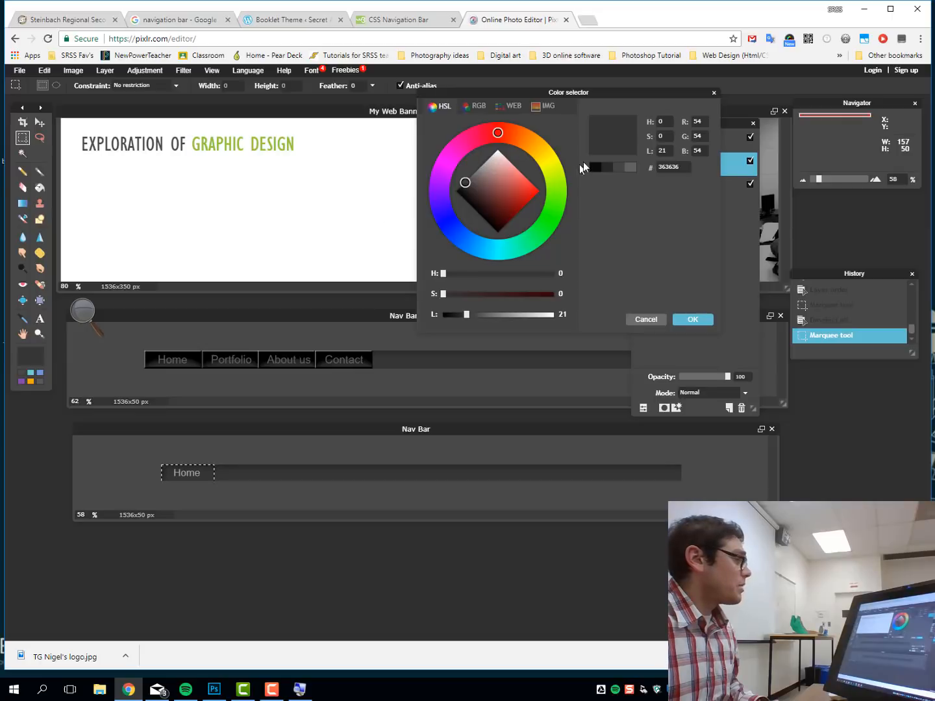
{"action": "left_click", "coordinate": [592, 168]}
{"action": "left_click", "coordinate": [693, 318]}
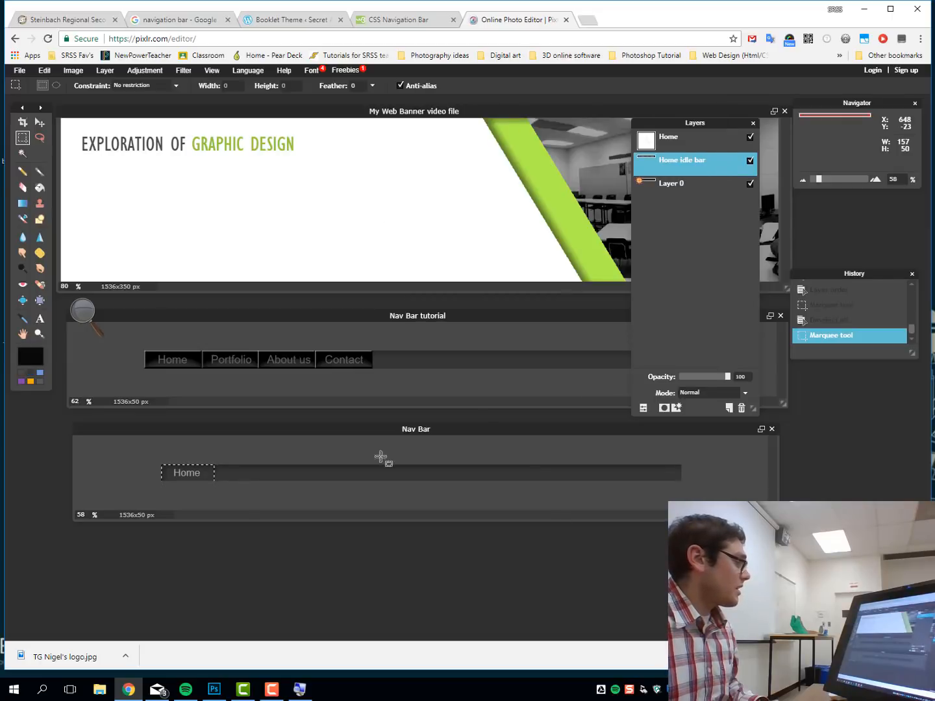
{"action": "left_click", "coordinate": [37, 188]}
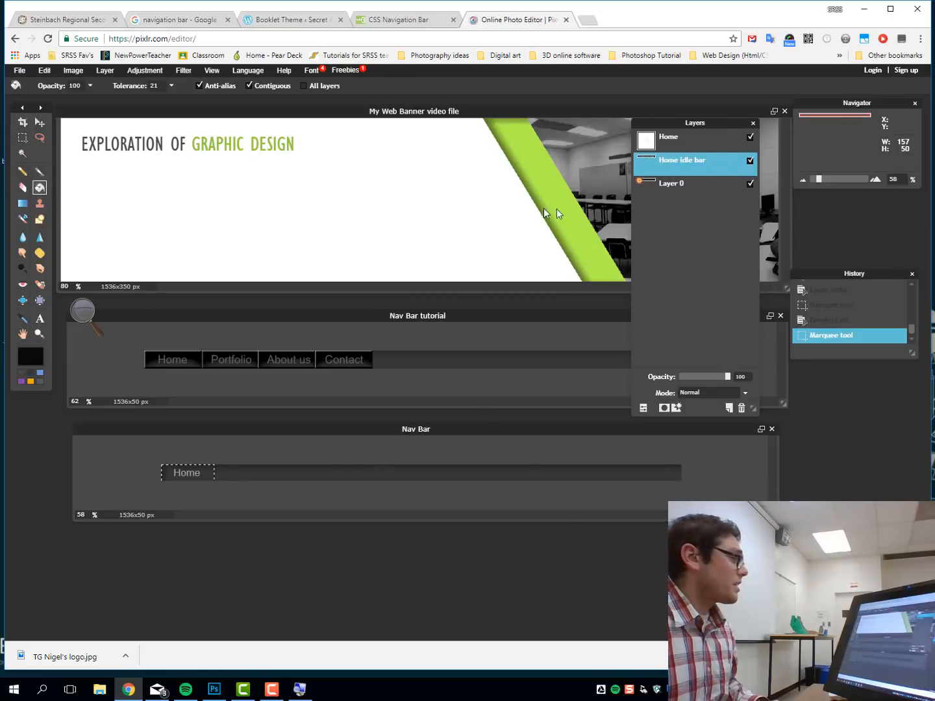
{"action": "left_click", "coordinate": [199, 470]}
{"action": "key", "text": "alt"}
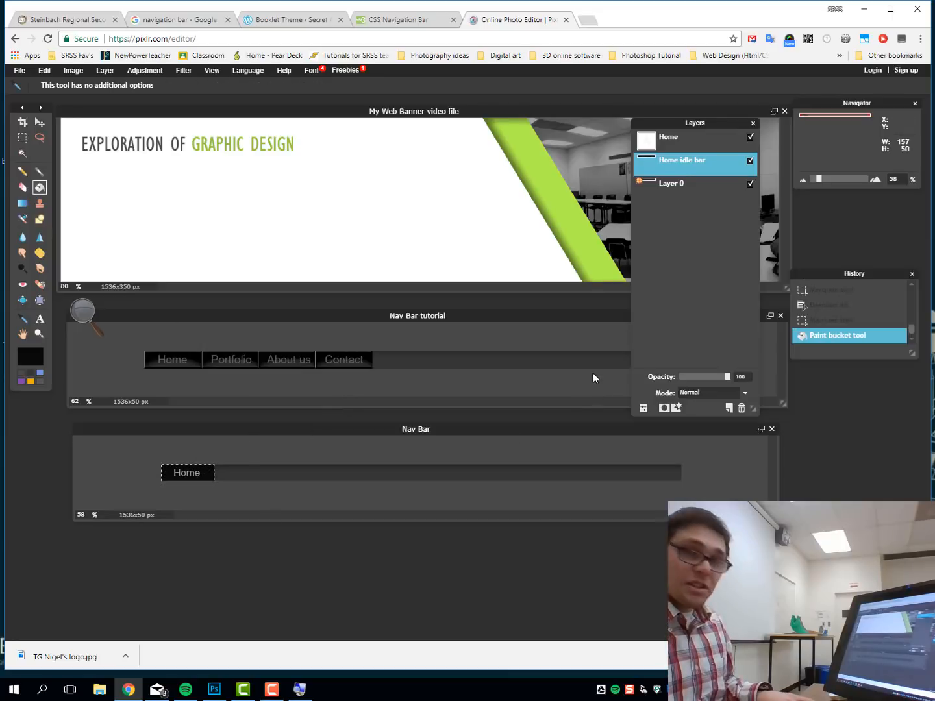
{"action": "key", "text": "ctrl+d"}
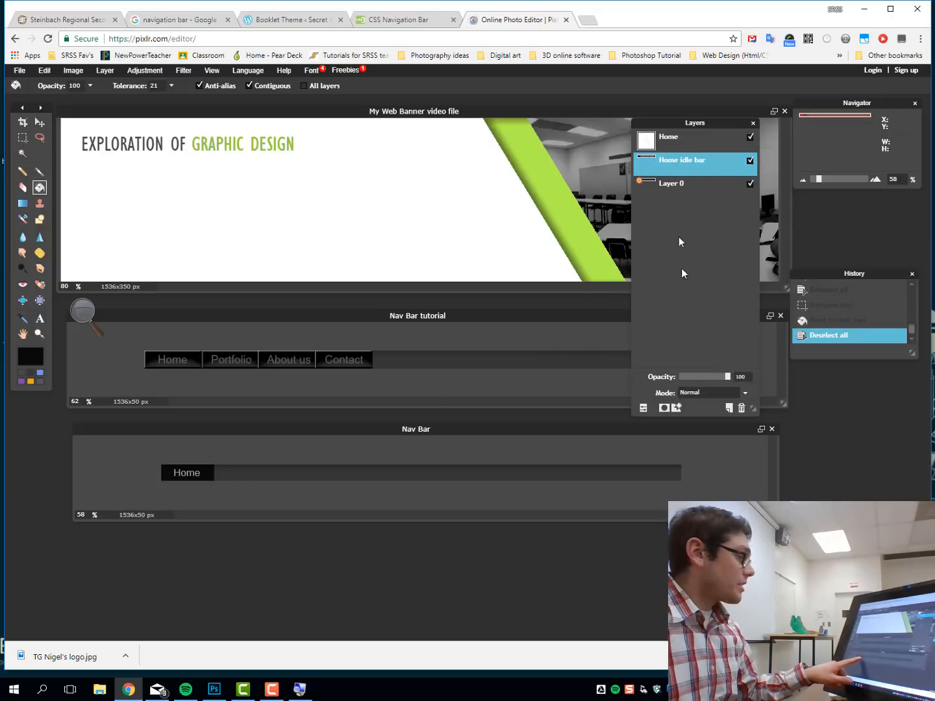
Apply an Inner bevel to the Home idle bar layer with distance 2 and size 5.
{"action": "left_click", "coordinate": [677, 410]}
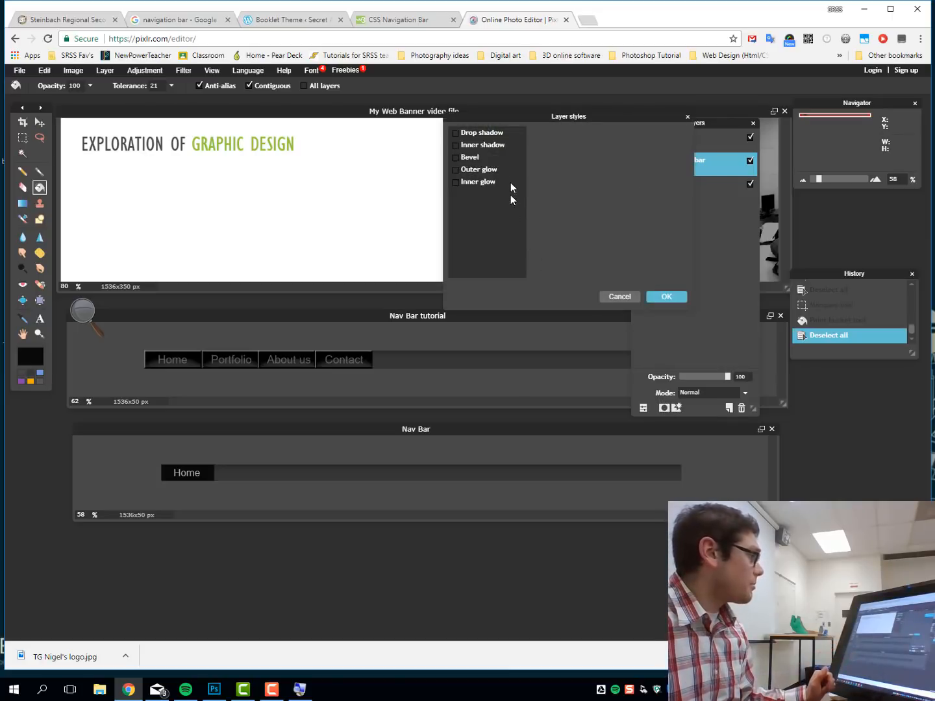
{"action": "left_click", "coordinate": [455, 157]}
{"action": "left_click", "coordinate": [472, 162]}
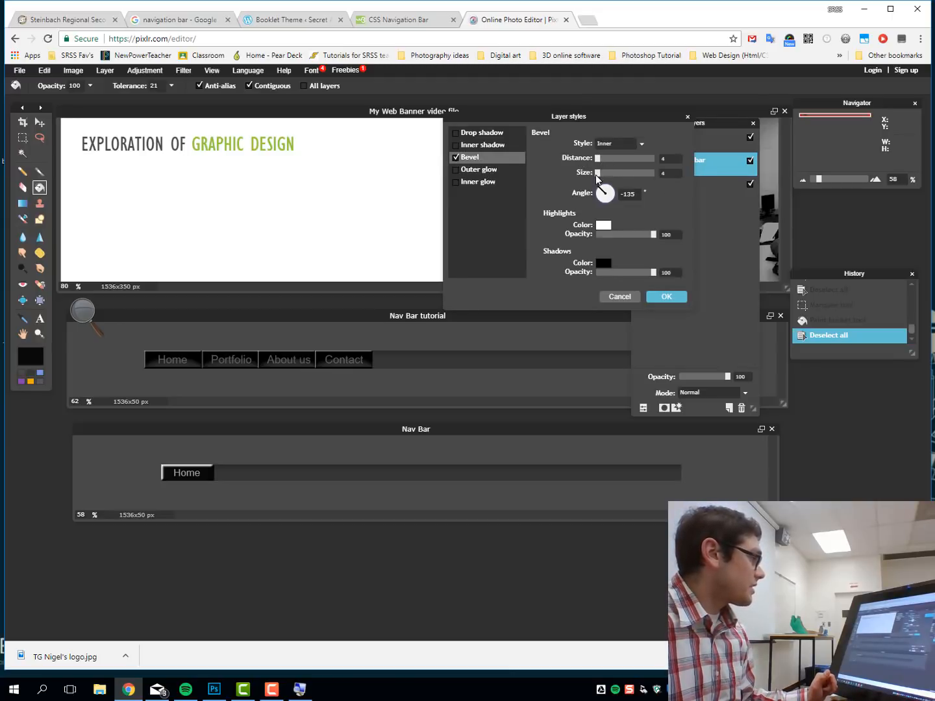
{"action": "left_click", "coordinate": [641, 144]}
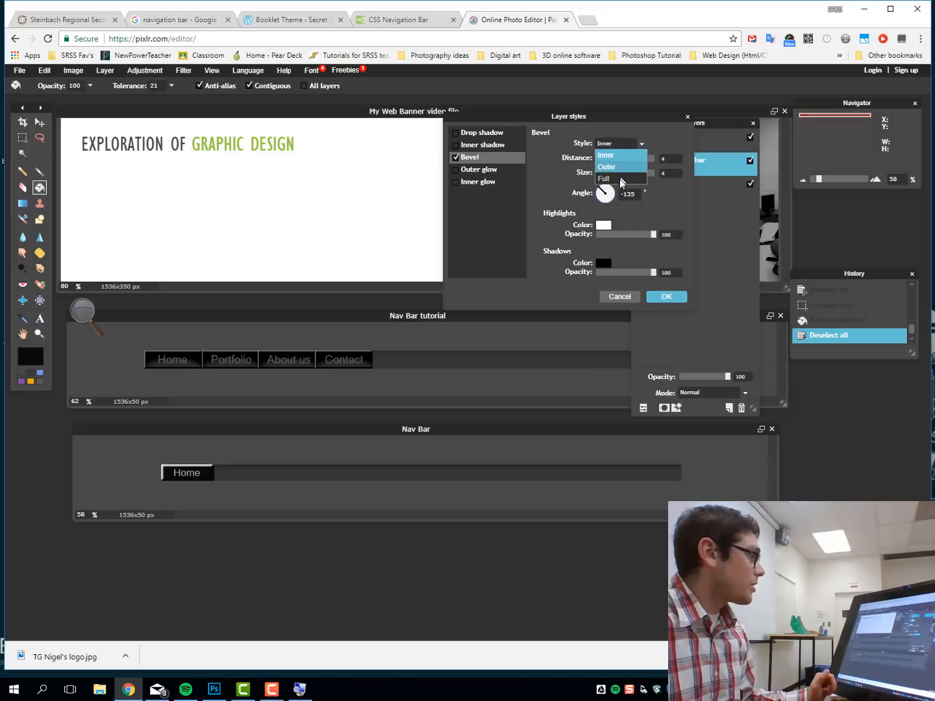
{"action": "left_click", "coordinate": [624, 157]}
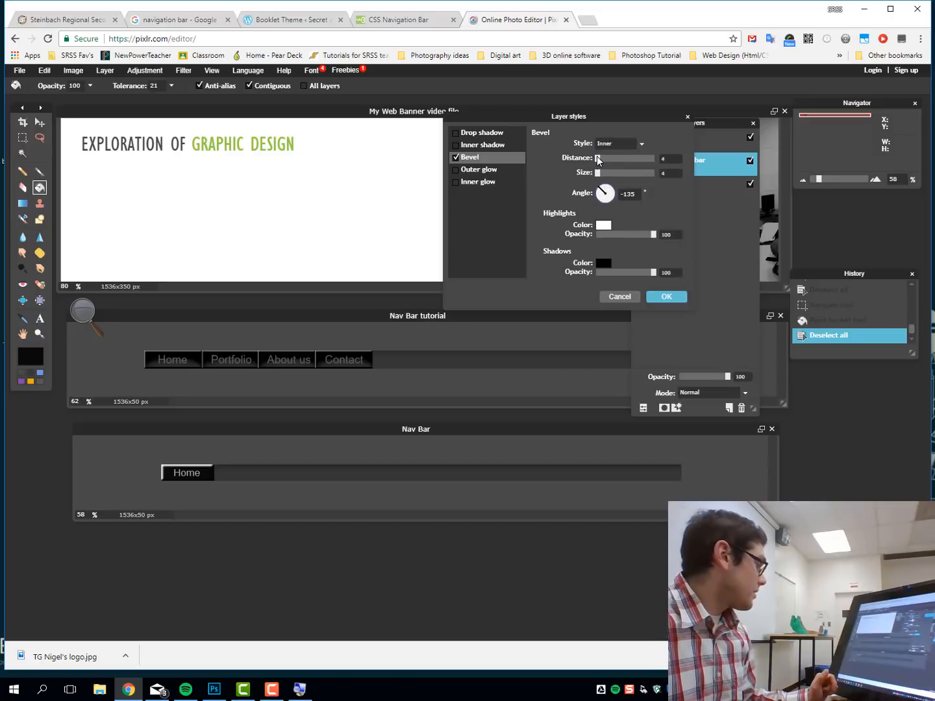
{"action": "mouse_move", "coordinate": [598, 159]}
{"action": "left_mouse_down"}
{"action": "mouse_move", "coordinate": [611, 157]}
{"action": "mouse_move", "coordinate": [597, 160]}
{"action": "mouse_move", "coordinate": [598, 173]}
{"action": "mouse_move", "coordinate": [597, 165]}
{"action": "left_mouse_up"}
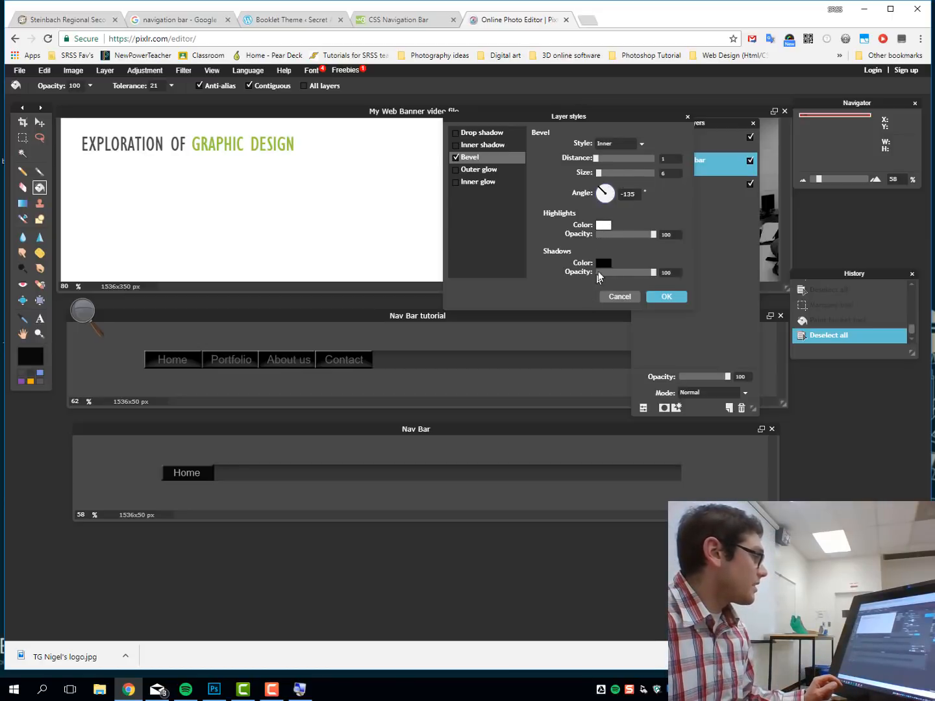
{"action": "left_click_drag", "start_coordinate": [668, 173], "coordinate": [650, 168]}
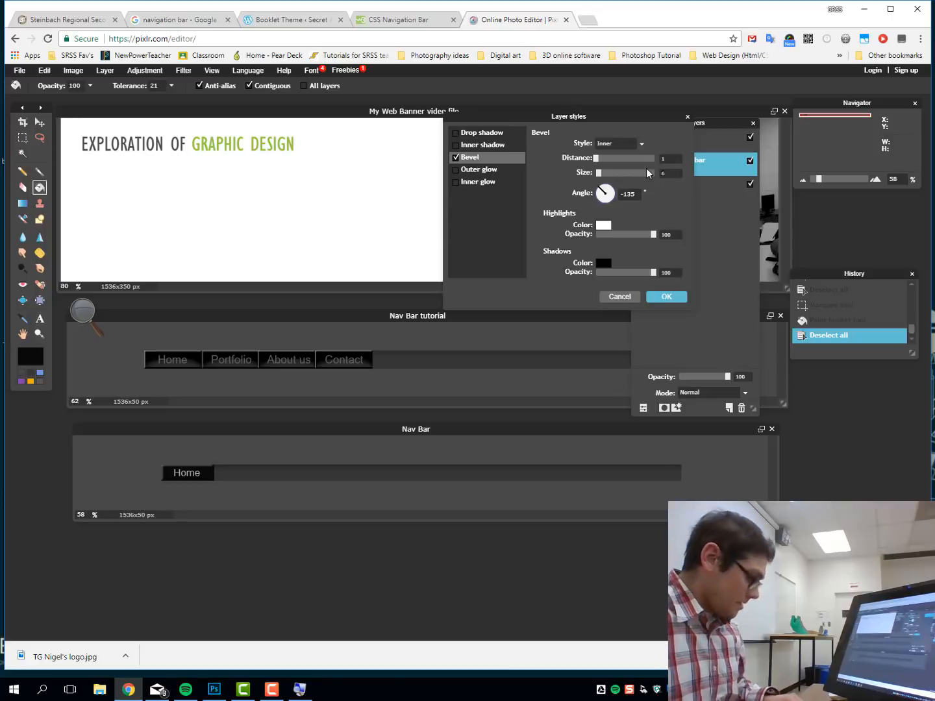
{"action": "key", "text": "BackSpace"}
{"action": "type", "text": "5"}
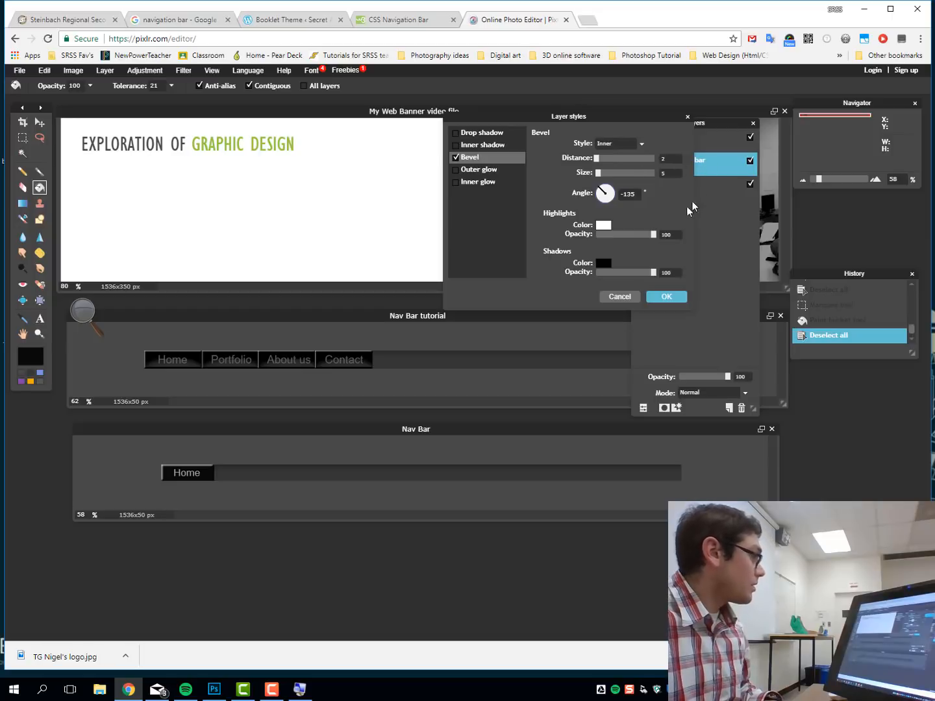
{"action": "left_click", "coordinate": [668, 297]}
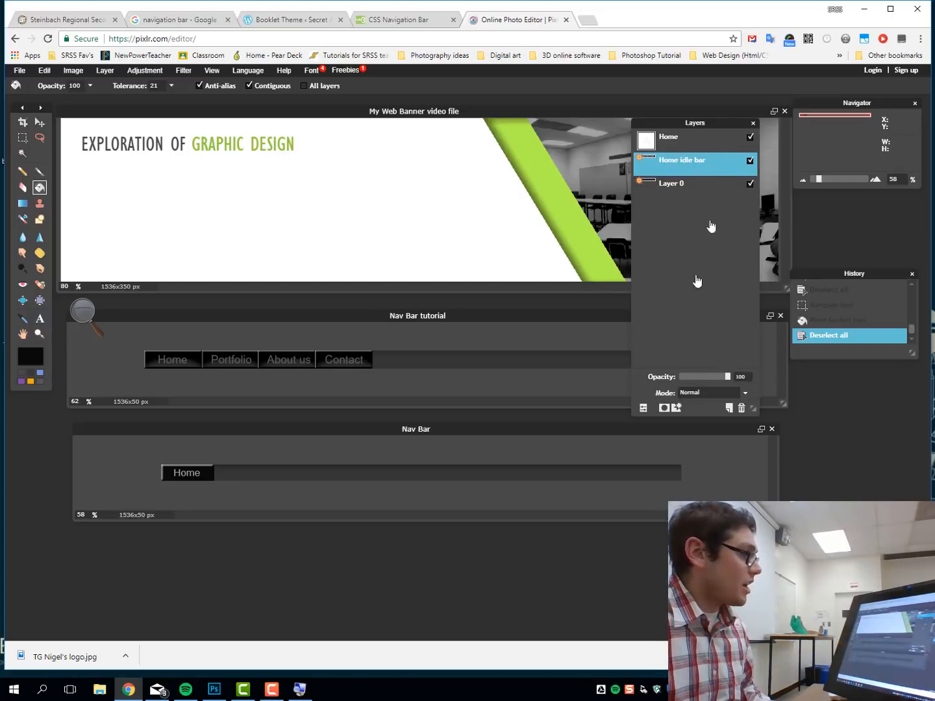
Add a new layer above Home idle bar and name it gloss.
{"action": "left_click", "coordinate": [727, 408]}
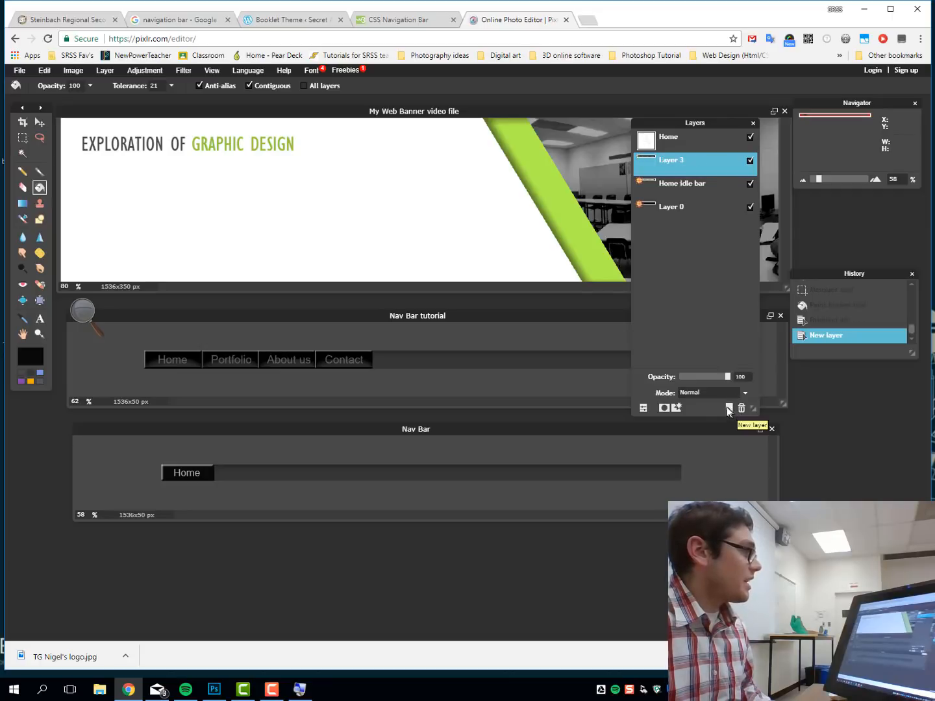
{"action": "double_click", "coordinate": [670, 160]}
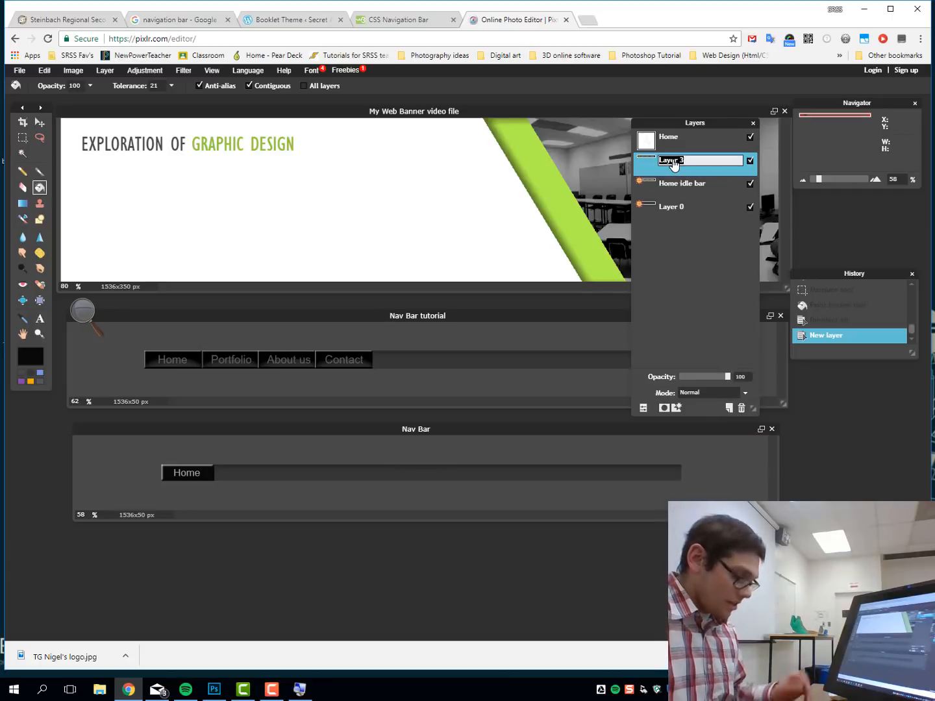
{"action": "key", "text": "BackSpace"}
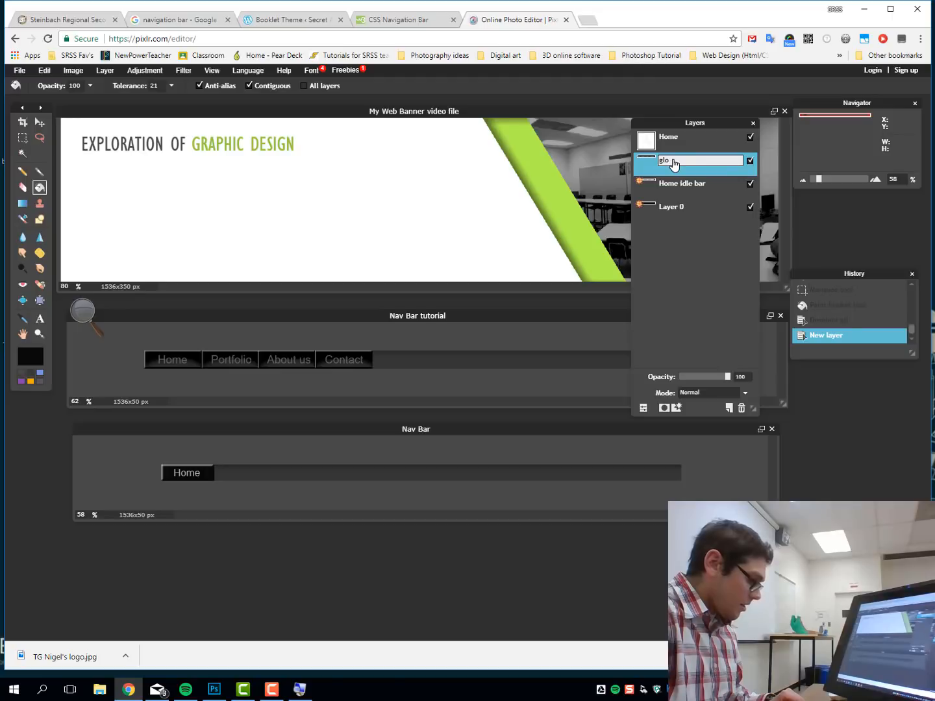
{"action": "type", "text": "gloss"}
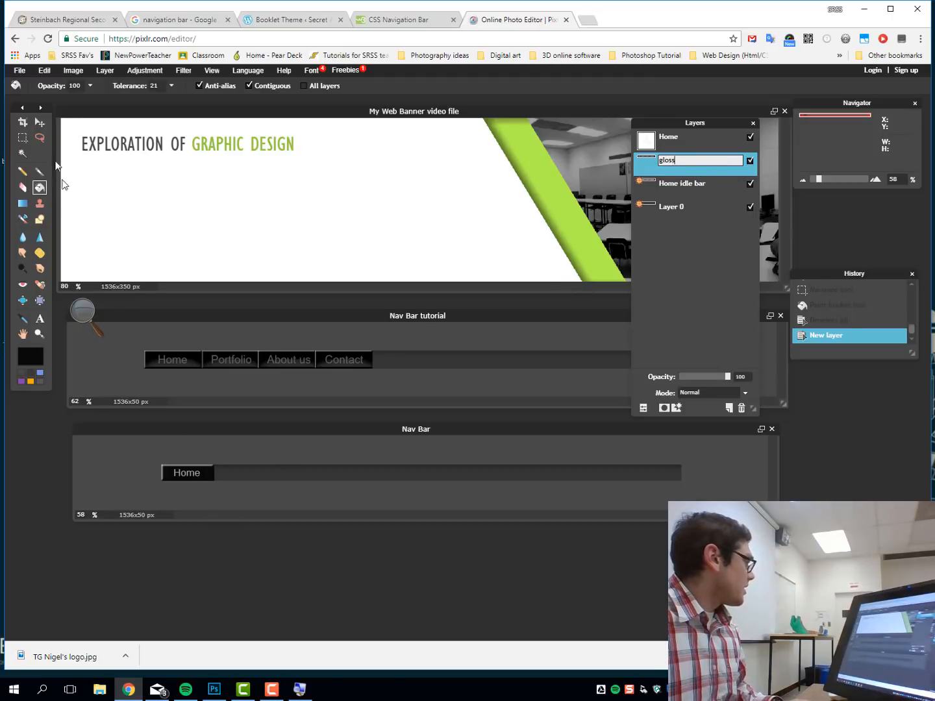
Make an elliptical selection about 155 x 47 px over the black Home button on the gloss layer.
{"action": "left_click", "coordinate": [25, 139]}
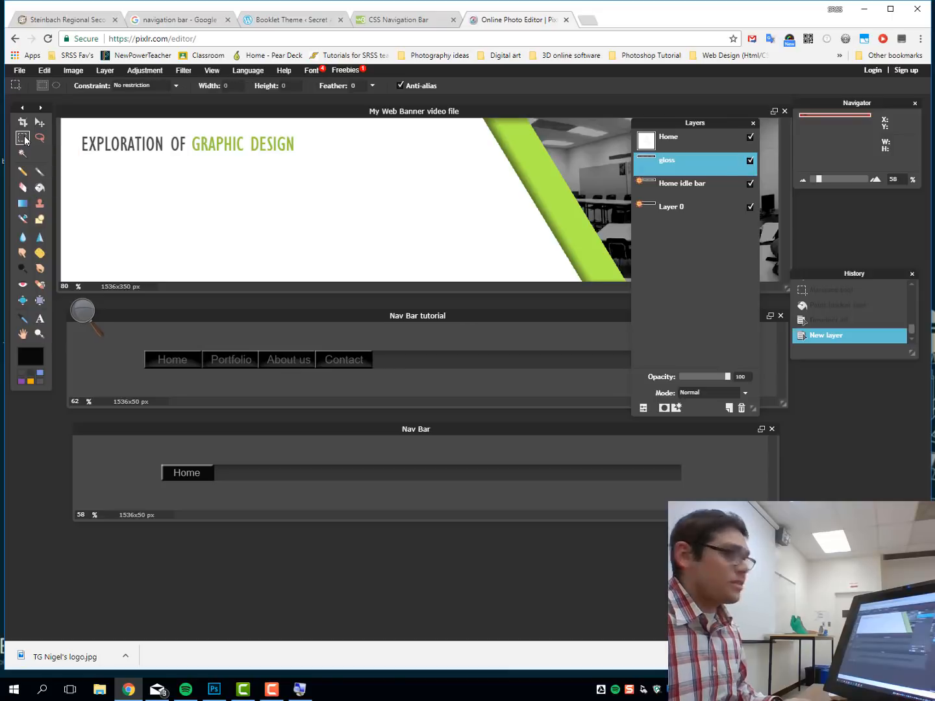
{"action": "left_click", "coordinate": [57, 84]}
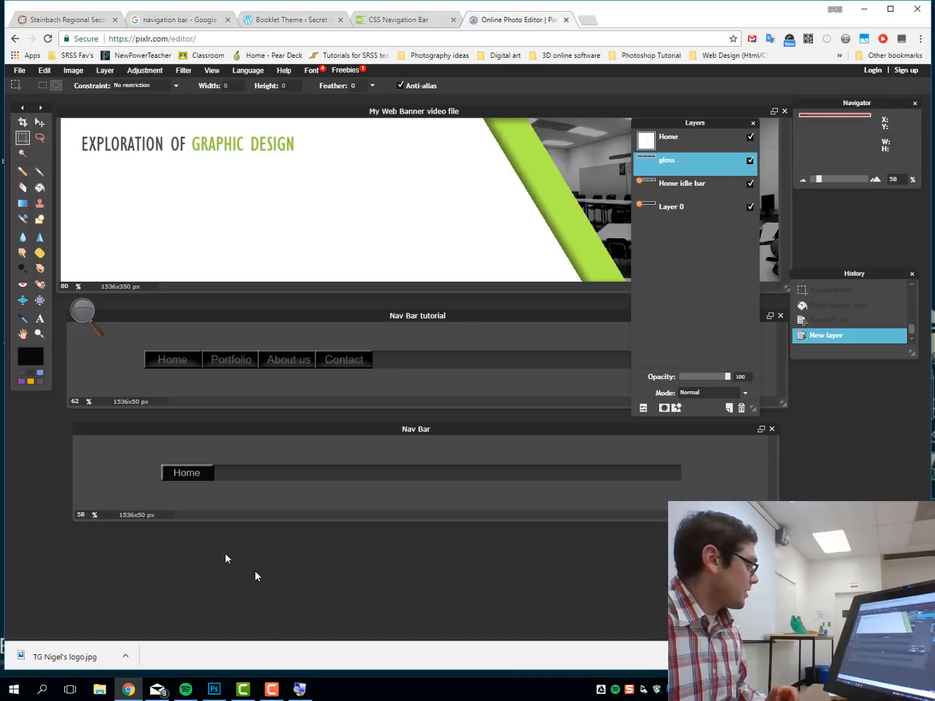
{"action": "left_click_drag", "start_coordinate": [214, 481], "coordinate": [150, 469]}
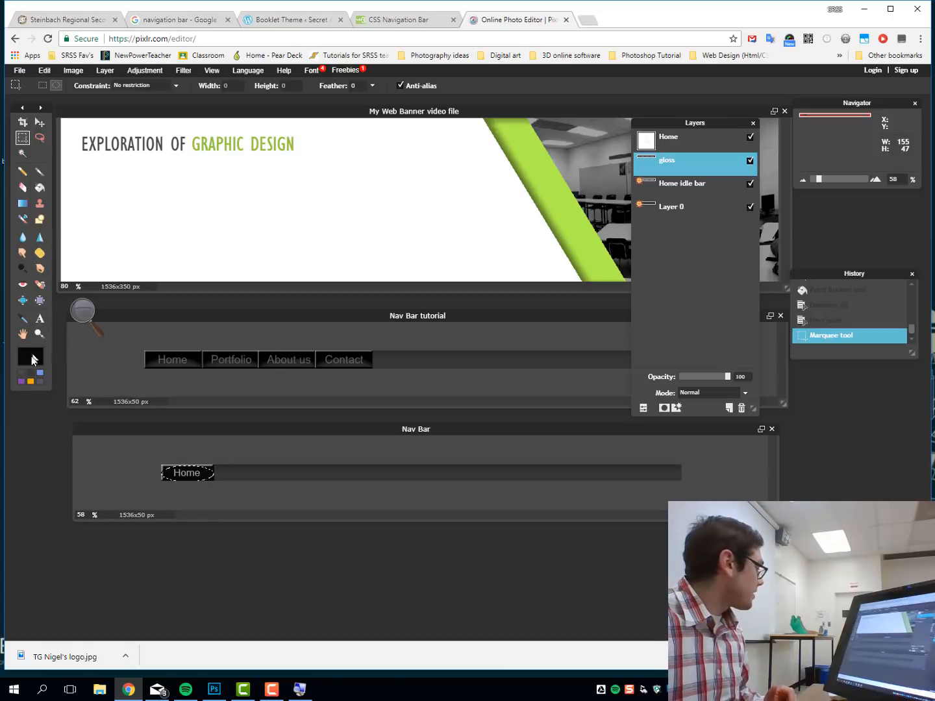
Fill the elliptical selection on the gloss layer with white ffffff and deselect it.
{"action": "left_click", "coordinate": [30, 358]}
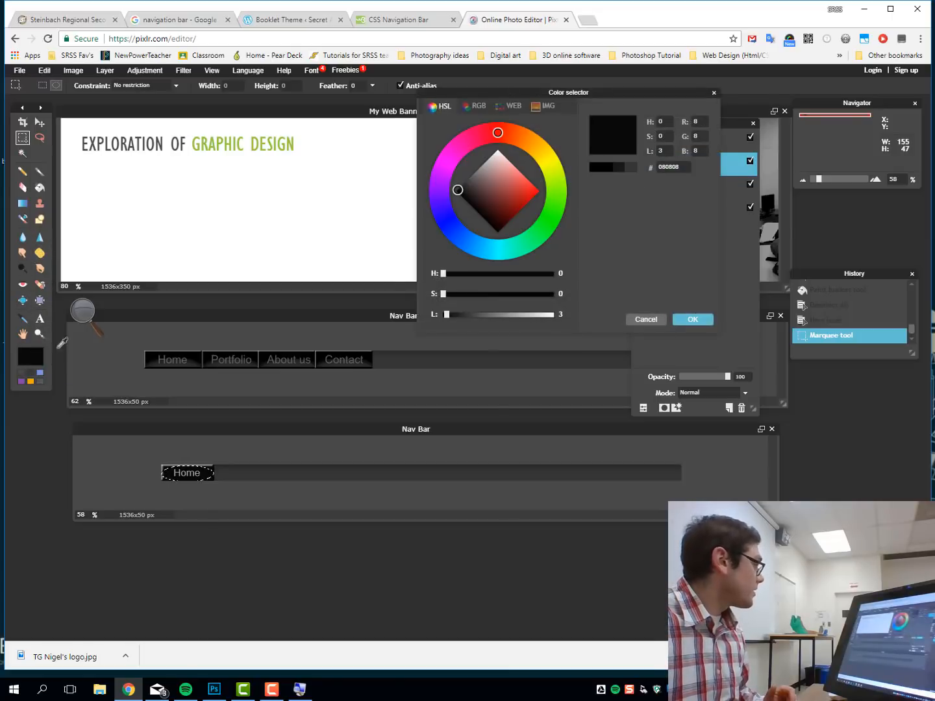
{"action": "left_click", "coordinate": [501, 249]}
{"action": "mouse_move", "coordinate": [448, 160]}
{"action": "left_mouse_down"}
{"action": "mouse_move", "coordinate": [475, 165]}
{"action": "mouse_move", "coordinate": [481, 155]}
{"action": "mouse_move", "coordinate": [465, 183]}
{"action": "mouse_move", "coordinate": [494, 133]}
{"action": "left_mouse_up"}
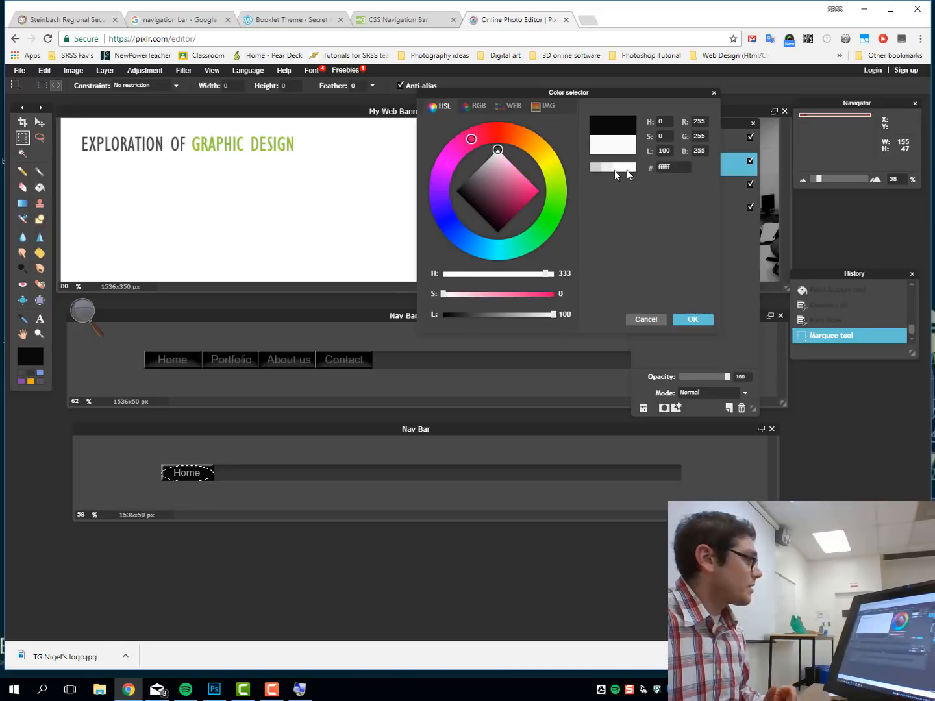
{"action": "left_click", "coordinate": [692, 318]}
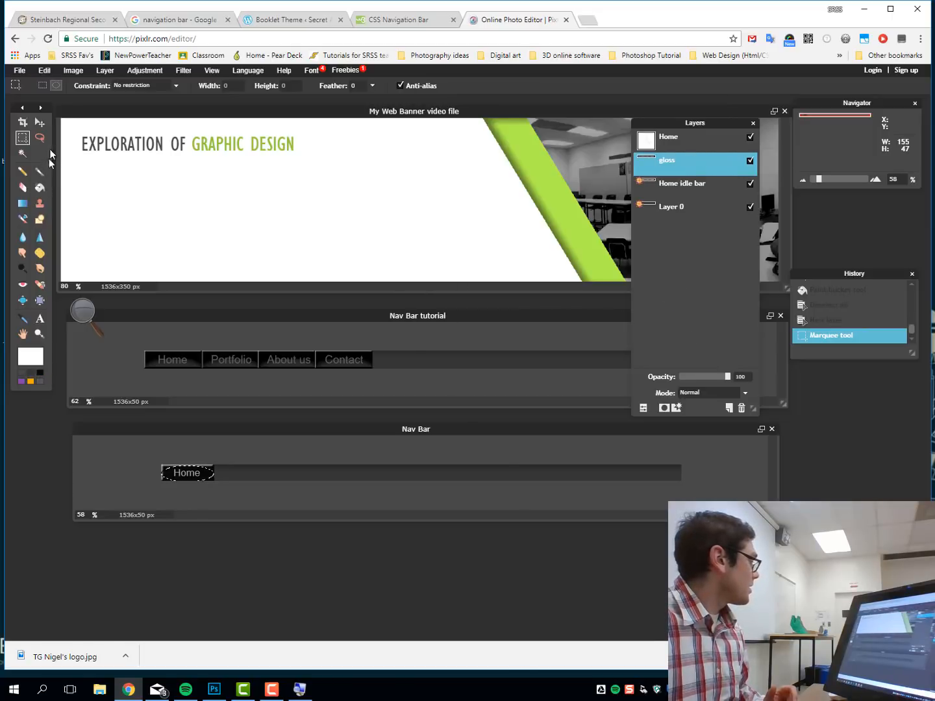
{"action": "left_click", "coordinate": [39, 187]}
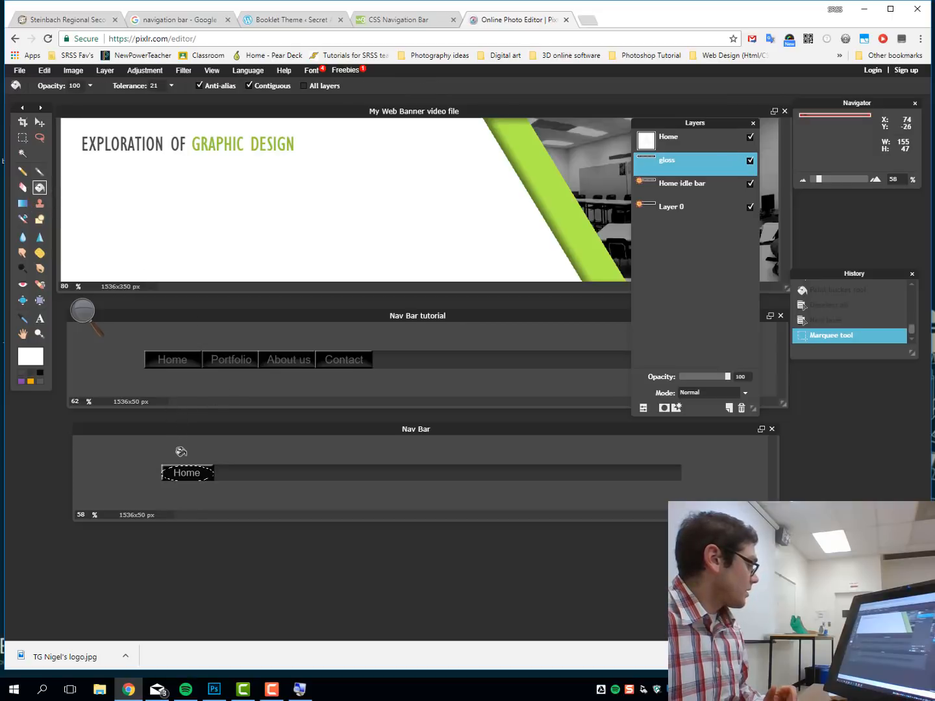
{"action": "left_click", "coordinate": [205, 470]}
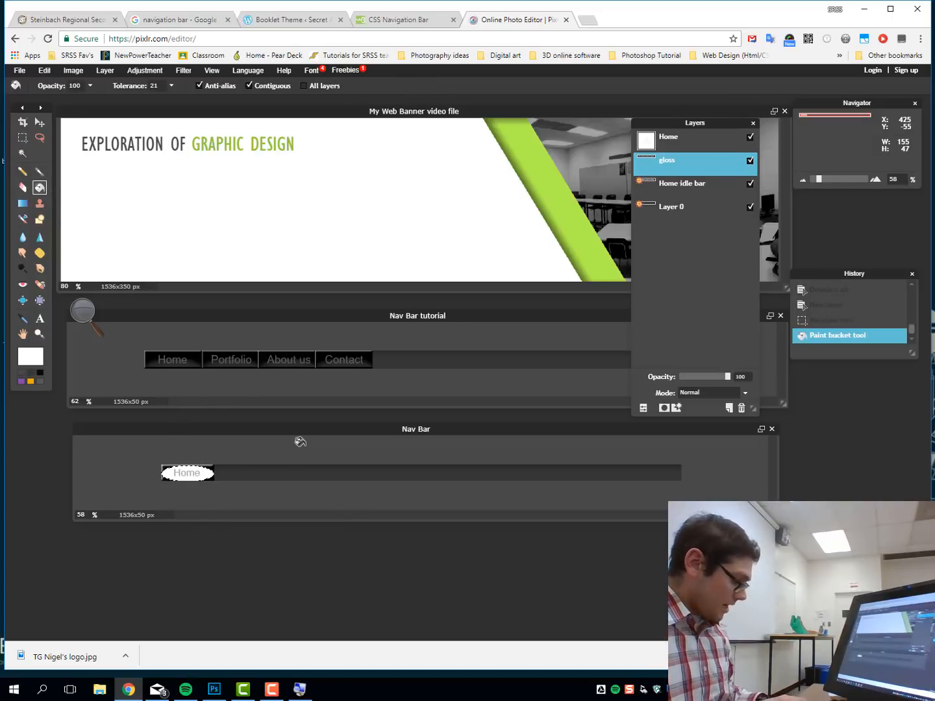
{"action": "key", "text": "ctrl+d"}
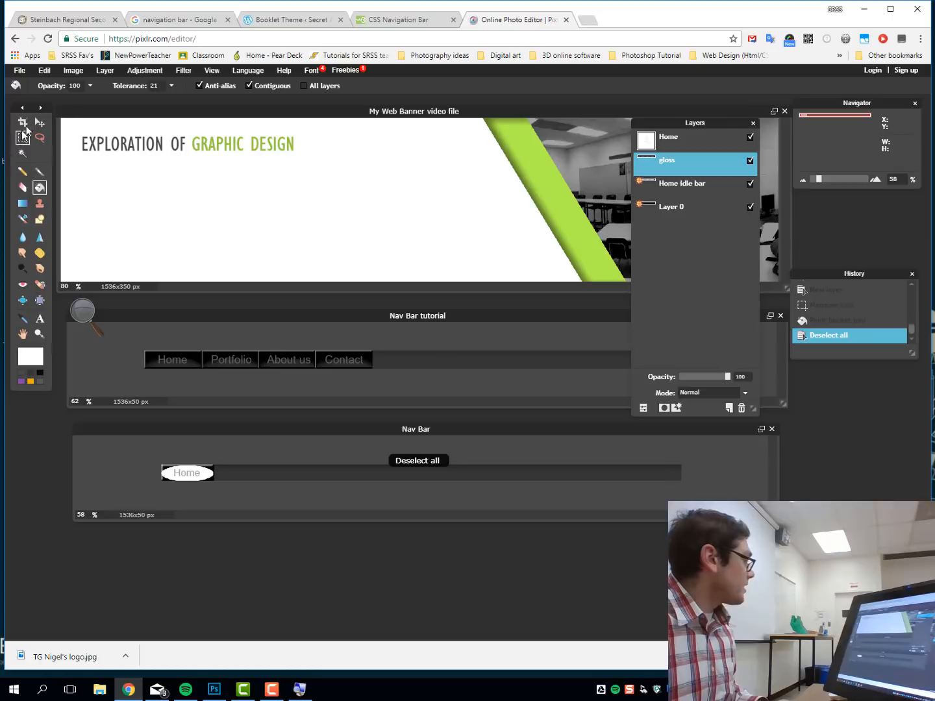
Nudge the white ellipse on the gloss layer downward until only its upper arc covers the lower part of the Home button.
{"action": "left_click", "coordinate": [42, 121]}
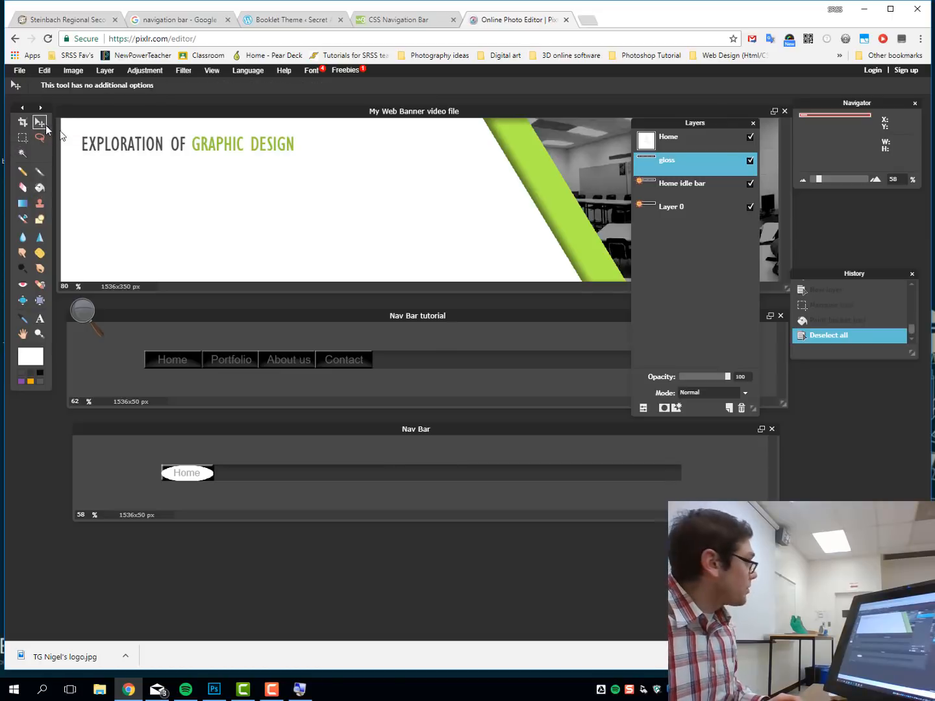
{"action": "key", "text": "Up"}
{"action": "key", "text": "Up"}
{"action": "key", "text": "Up"}
{"action": "key", "text": "Up"}
{"action": "key", "text": "Up"}
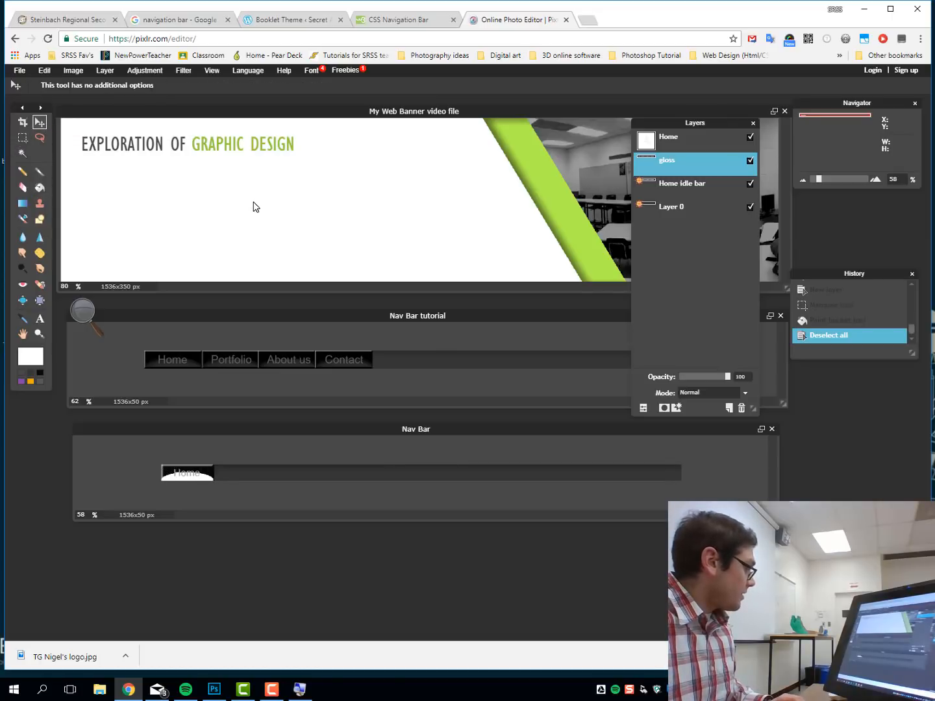
{"action": "key", "text": "Down"}
{"action": "key", "text": "Down"}
{"action": "key", "text": "Down"}
{"action": "key", "text": "Down"}
{"action": "key", "text": "Down"}
{"action": "key", "text": "Up"}
{"action": "key", "text": "Up"}
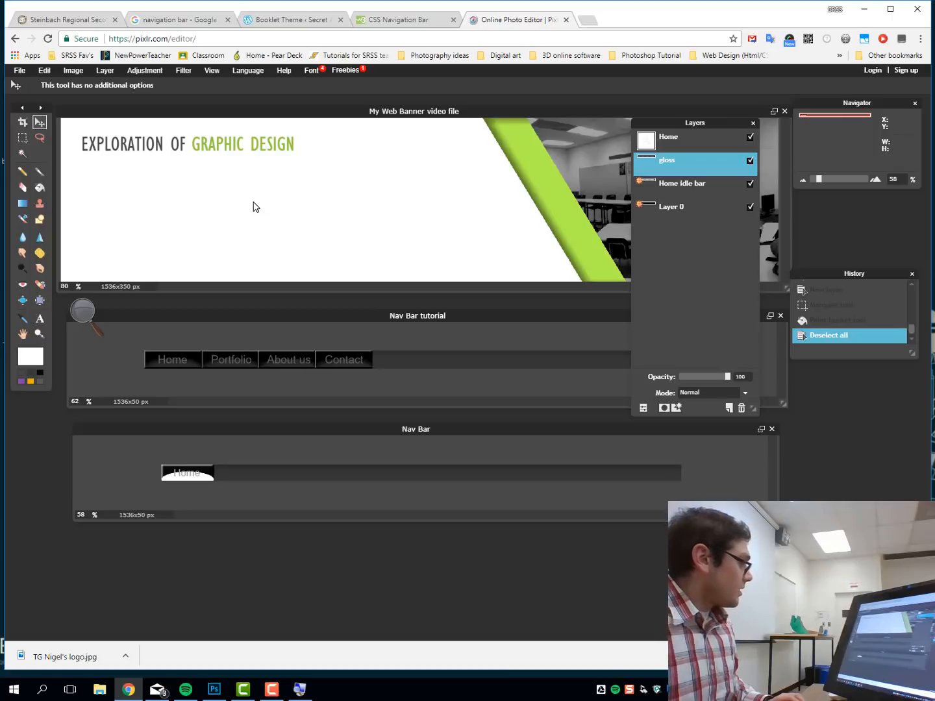
Apply a Gaussian blur with amount 21 to the white ellipse on the gloss layer.
{"action": "left_click", "coordinate": [188, 70]}
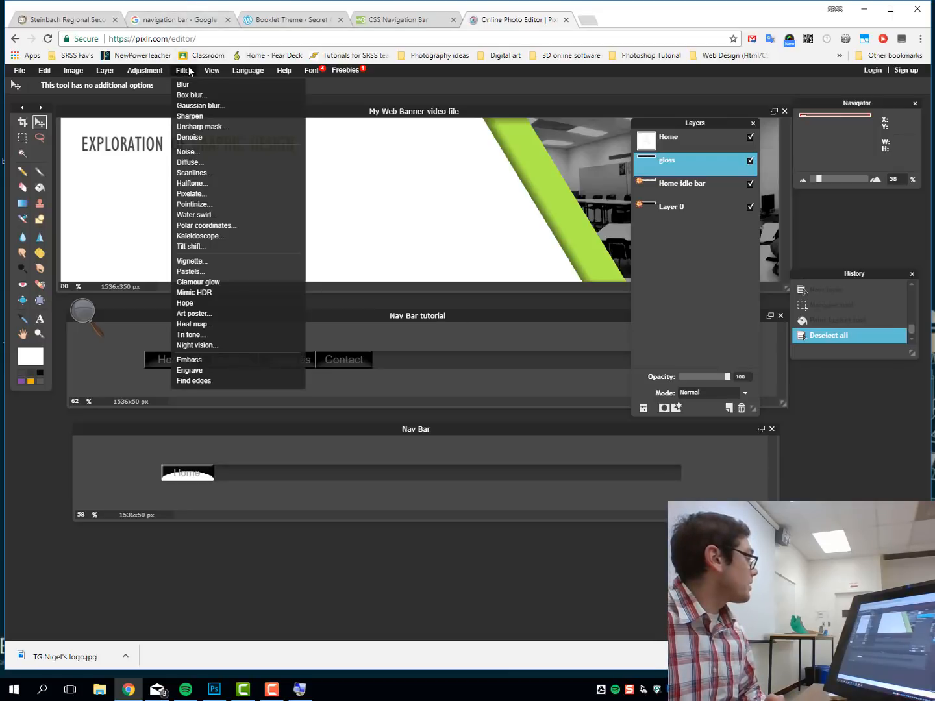
{"action": "left_click", "coordinate": [206, 106]}
{"action": "mouse_move", "coordinate": [532, 202]}
{"action": "left_mouse_down"}
{"action": "mouse_move", "coordinate": [543, 203]}
{"action": "mouse_move", "coordinate": [524, 204]}
{"action": "left_mouse_up"}
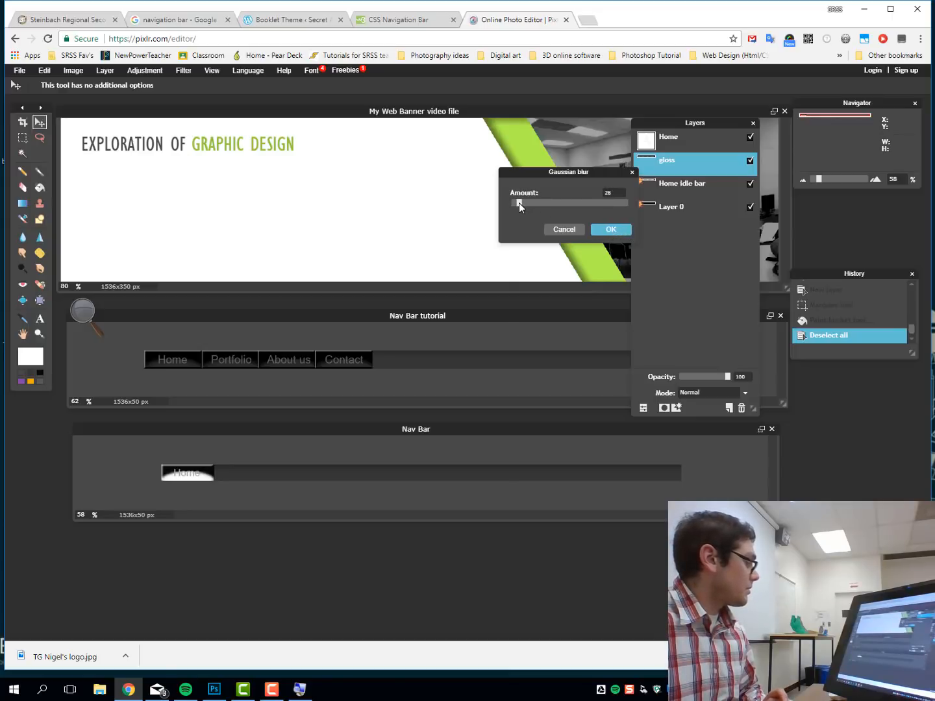
{"action": "left_click_drag", "start_coordinate": [516, 203], "coordinate": [515, 203]}
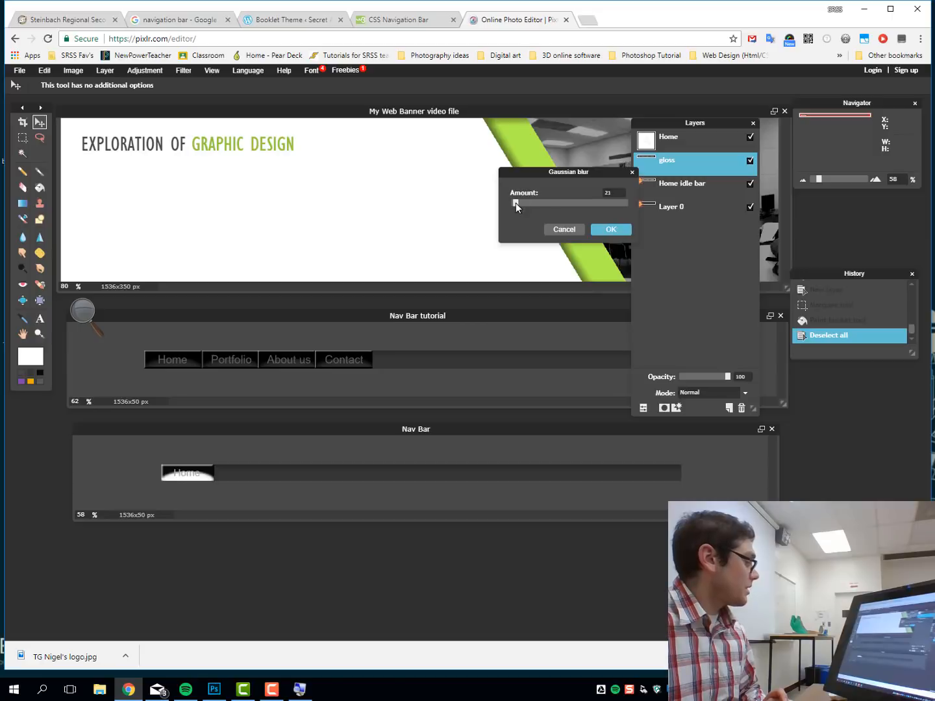
{"action": "left_click", "coordinate": [612, 230]}
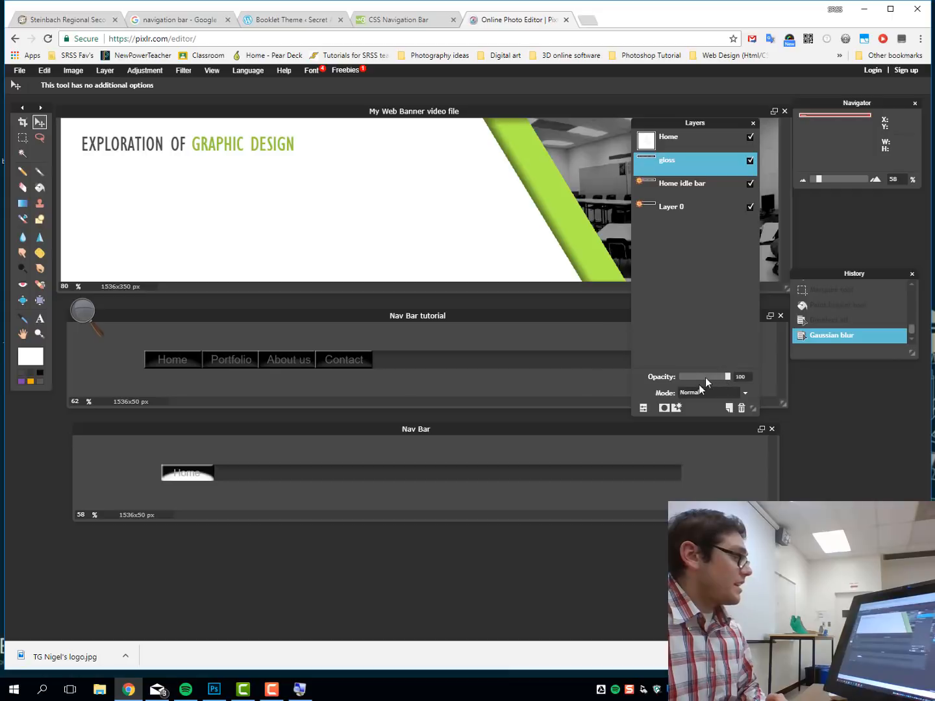
Lower the gloss layer's opacity to 16.
{"action": "left_click", "coordinate": [643, 408]}
{"action": "left_click", "coordinate": [643, 408]}
{"action": "left_click", "coordinate": [643, 408]}
{"action": "left_click", "coordinate": [645, 408]}
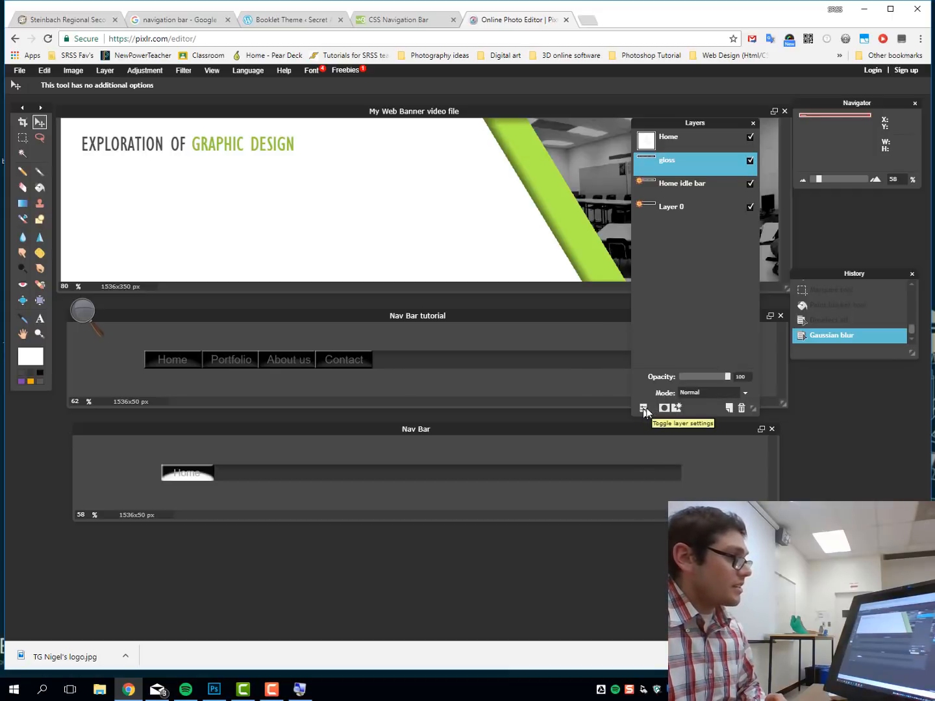
{"action": "left_click_drag", "start_coordinate": [727, 377], "coordinate": [686, 377]}
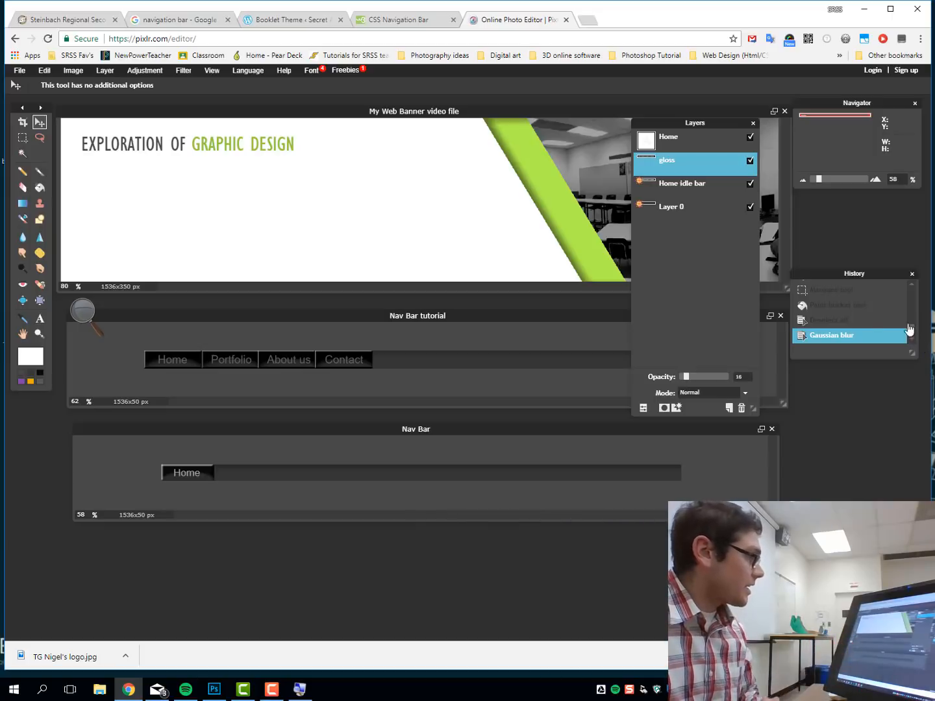
Duplicate the Home text layer as Home over and hide the original Home layer.
{"action": "left_click", "coordinate": [677, 144]}
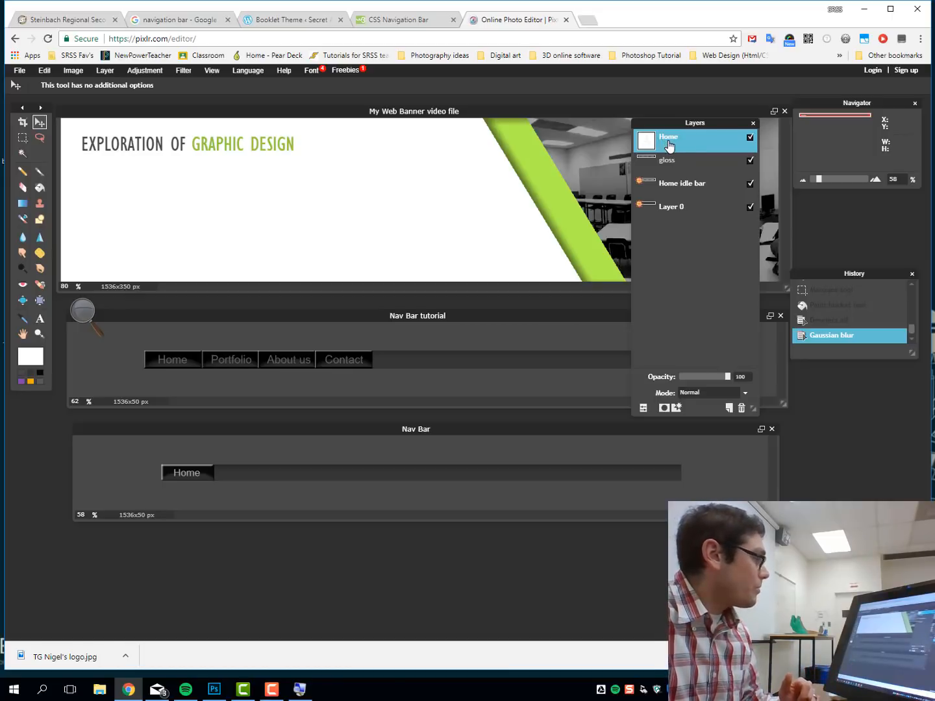
{"action": "right_click", "coordinate": [693, 145]}
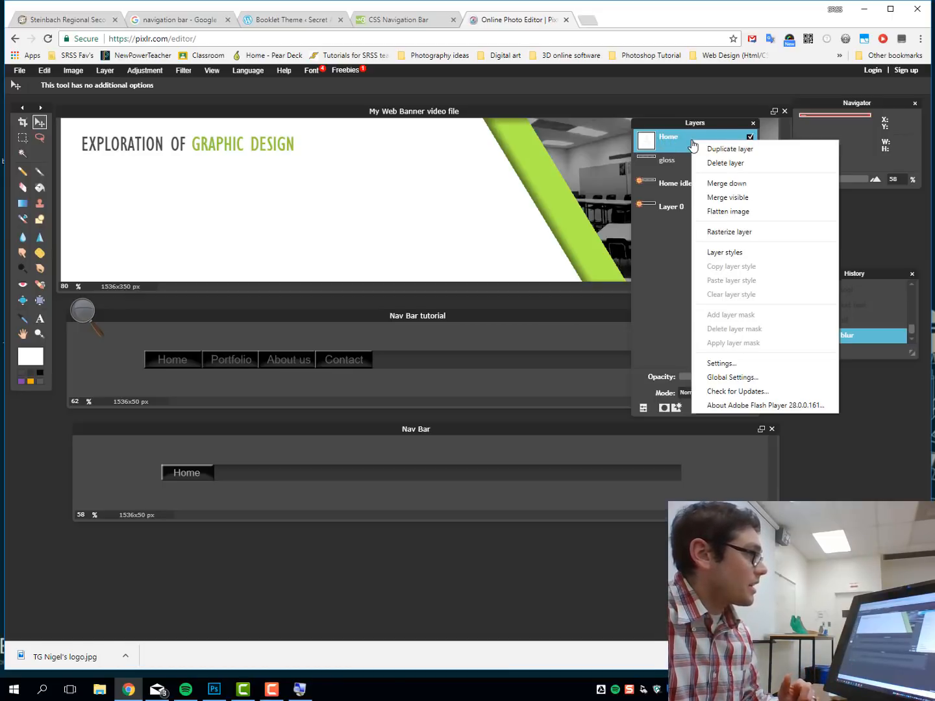
{"action": "left_click", "coordinate": [734, 148]}
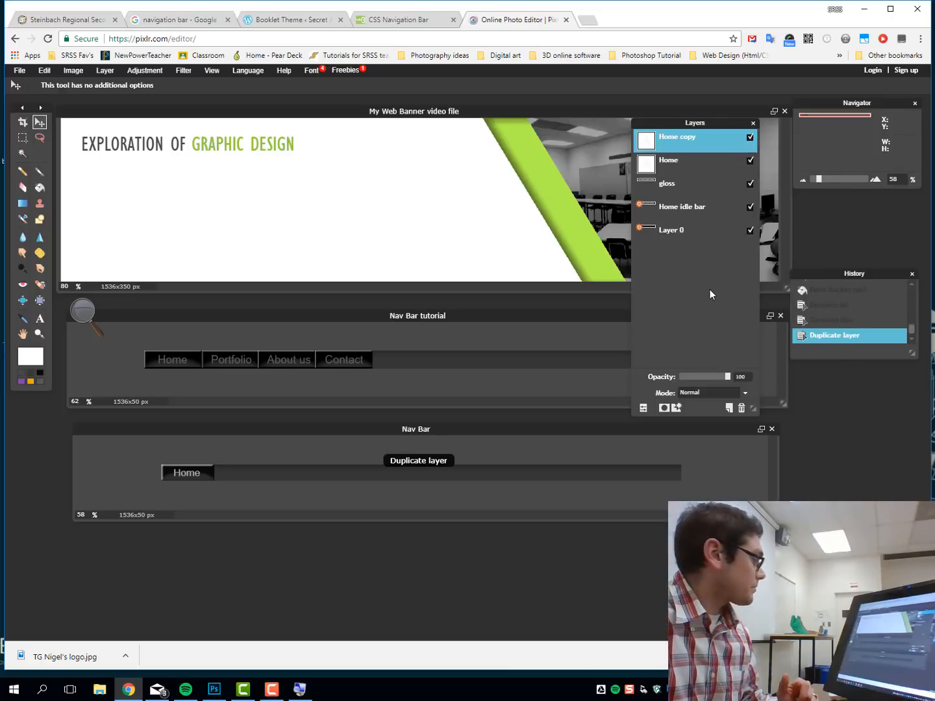
{"action": "double_click", "coordinate": [688, 140]}
{"action": "left_click", "coordinate": [714, 140]}
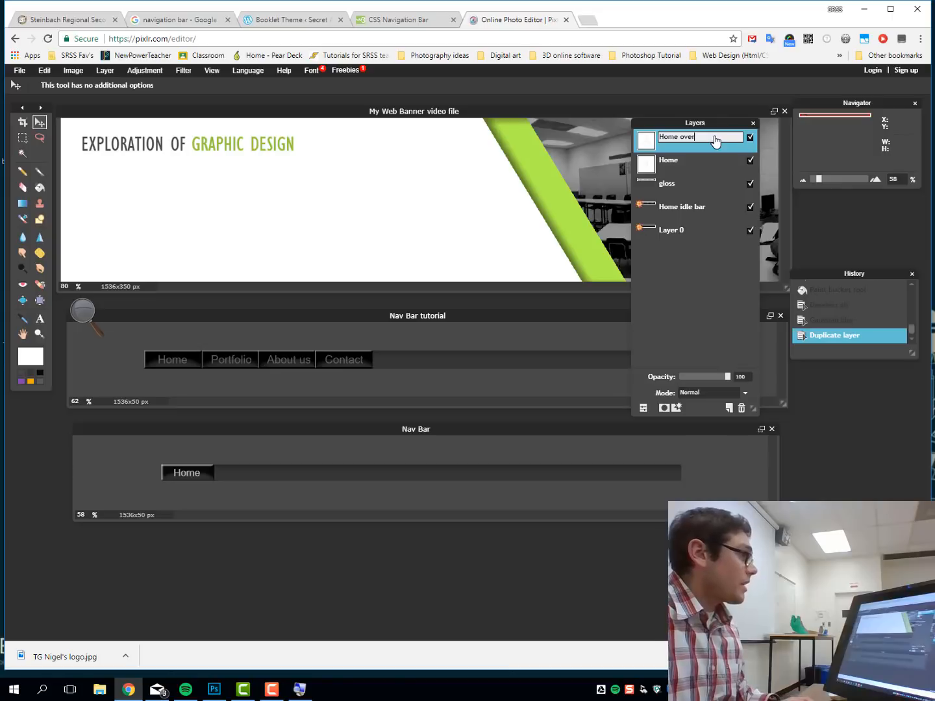
{"action": "key", "text": "Return"}
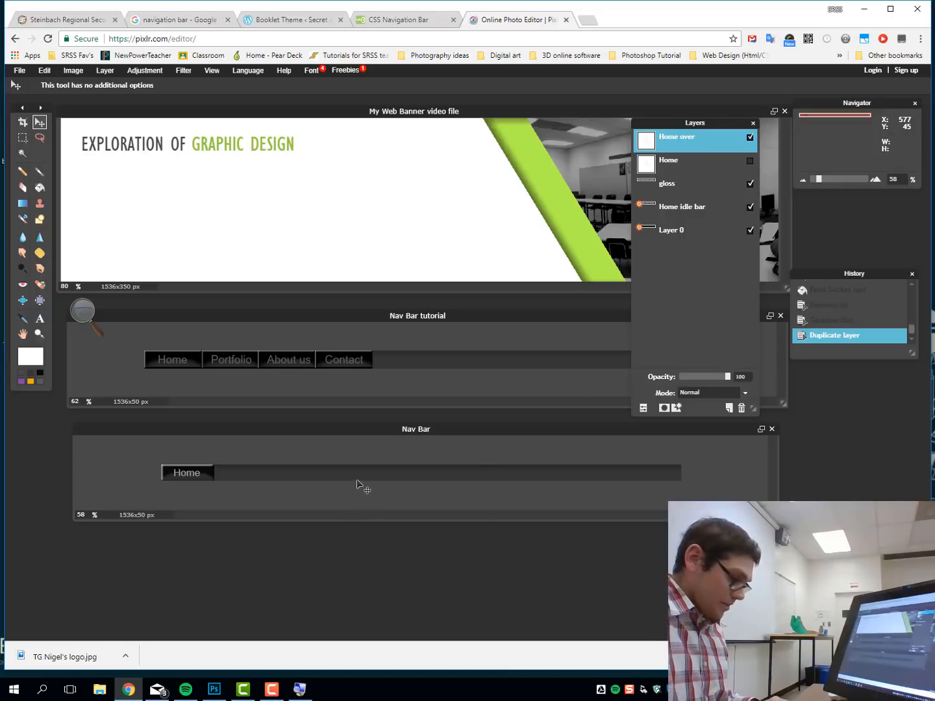
Enable an Outer glow layer style on the Home over layer in the Nav Bar image.
{"action": "scroll", "coordinate": [356, 484], "scroll_direction": "up", "scroll_amount": 1}
{"action": "scroll", "coordinate": [356, 483], "scroll_direction": "up", "scroll_amount": 1}
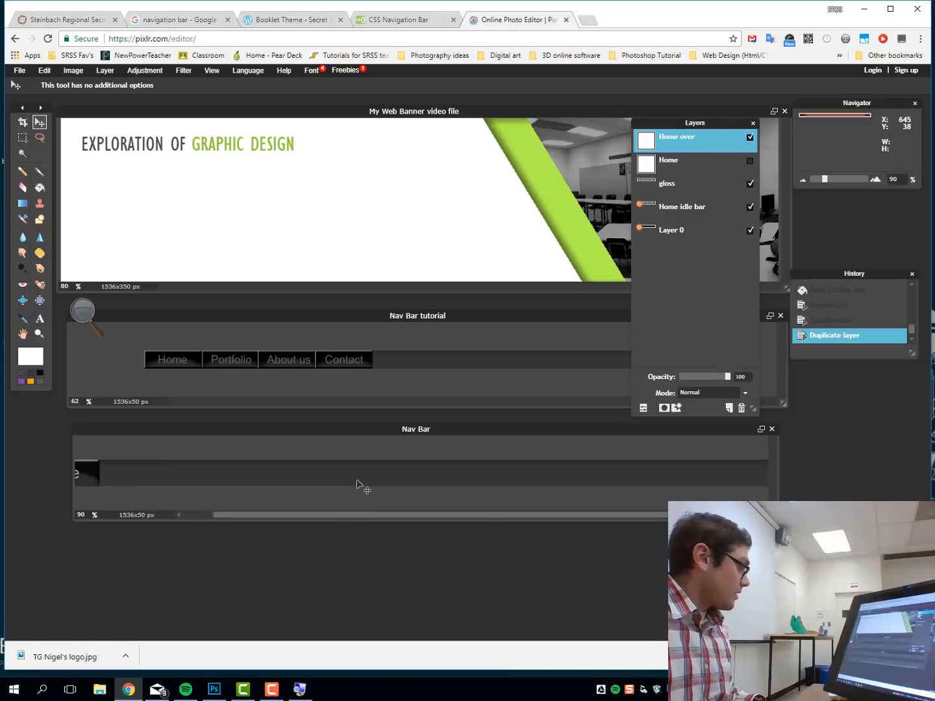
{"action": "key", "text": "space"}
{"action": "left_click_drag", "start_coordinate": [300, 487], "coordinate": [677, 467]}
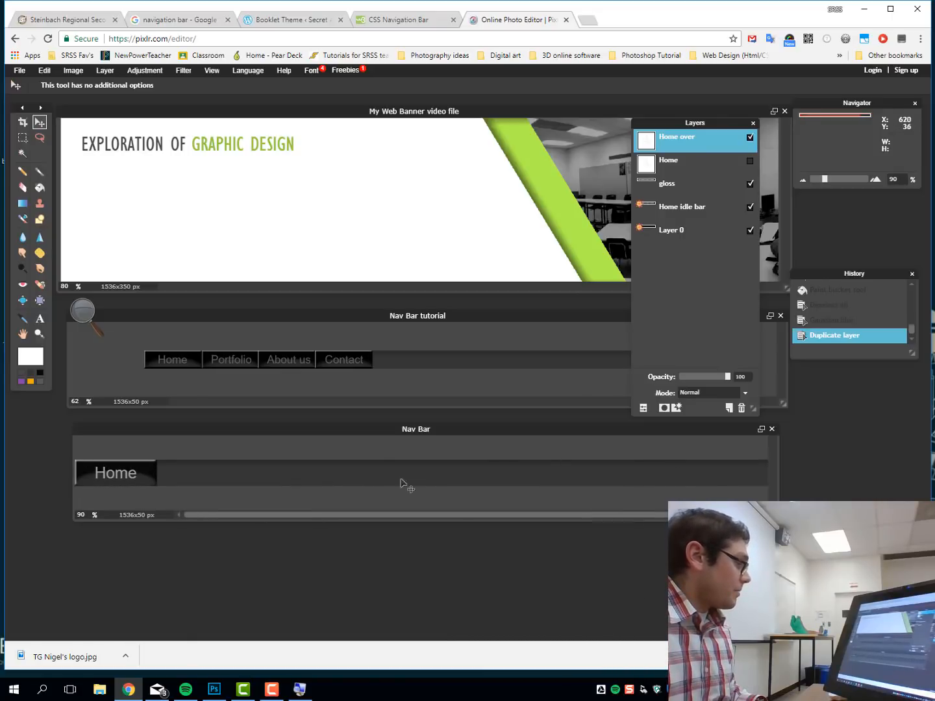
{"action": "left_click_drag", "start_coordinate": [275, 429], "coordinate": [504, 429]}
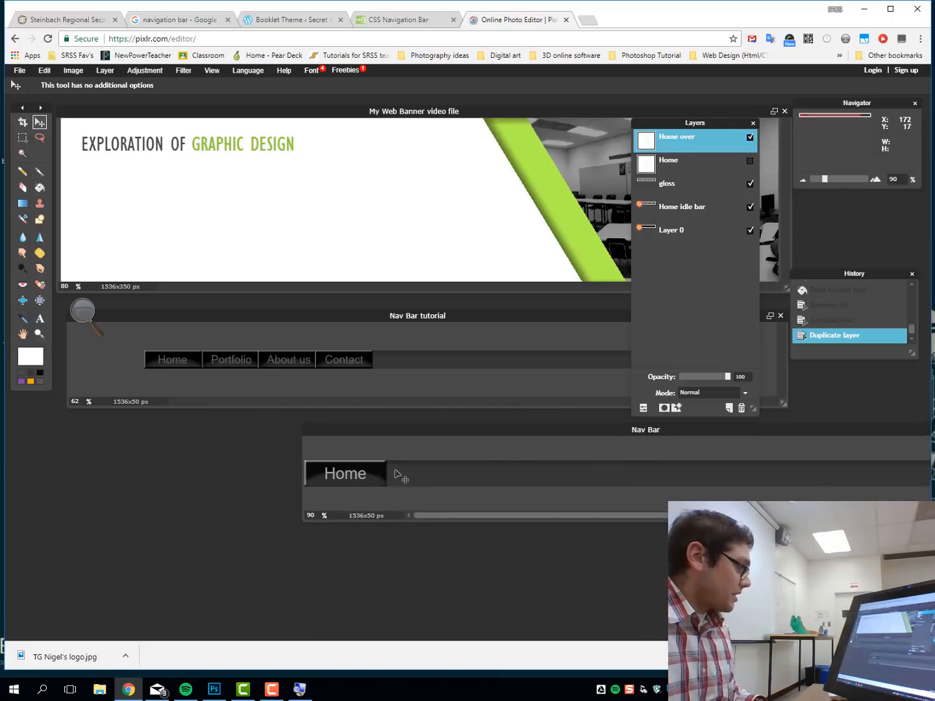
{"action": "key", "text": "ctrl+plus"}
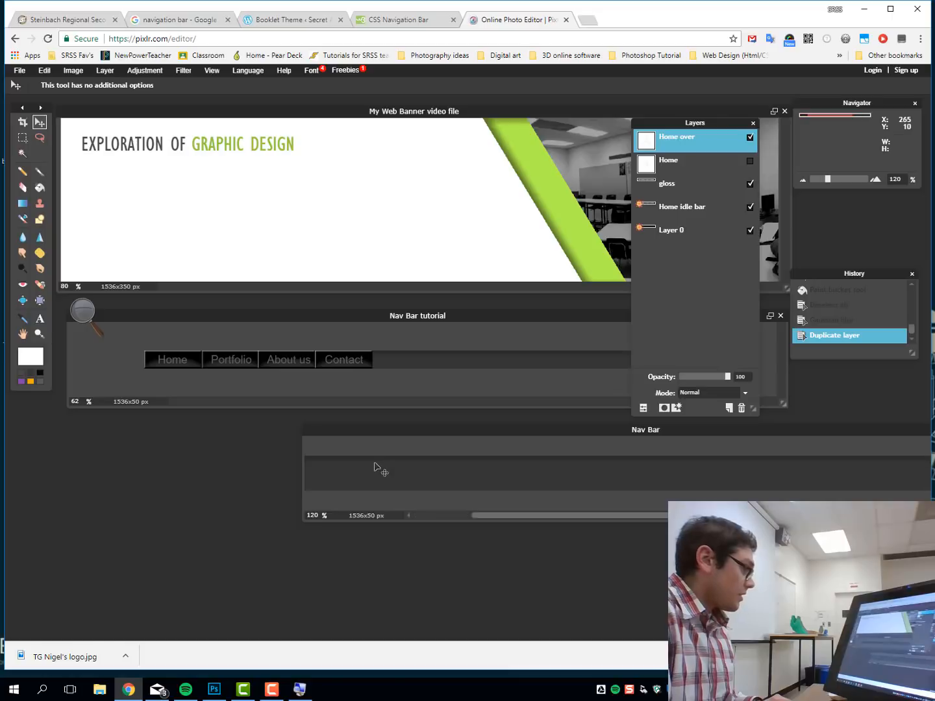
{"action": "key", "text": "space"}
{"action": "left_click_drag", "start_coordinate": [386, 477], "coordinate": [623, 469]}
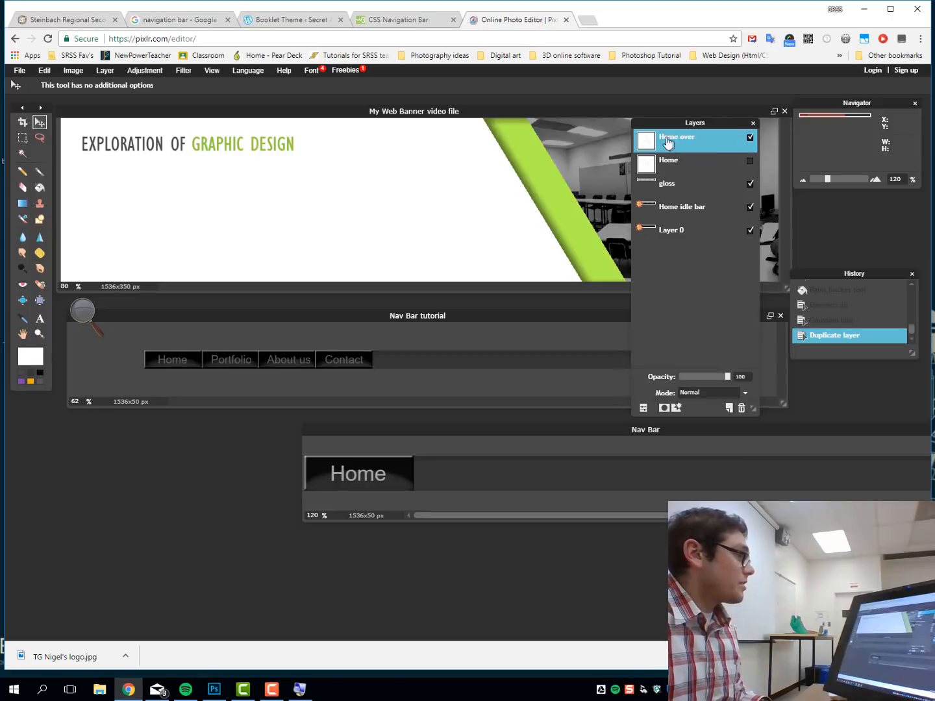
{"action": "left_click", "coordinate": [675, 408]}
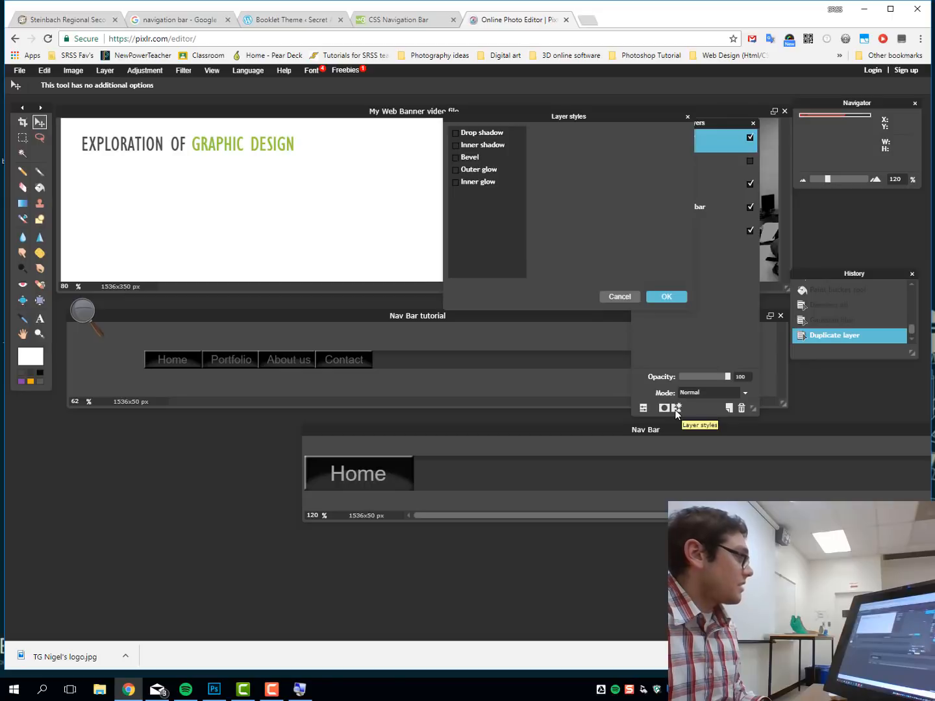
{"action": "left_click", "coordinate": [456, 171]}
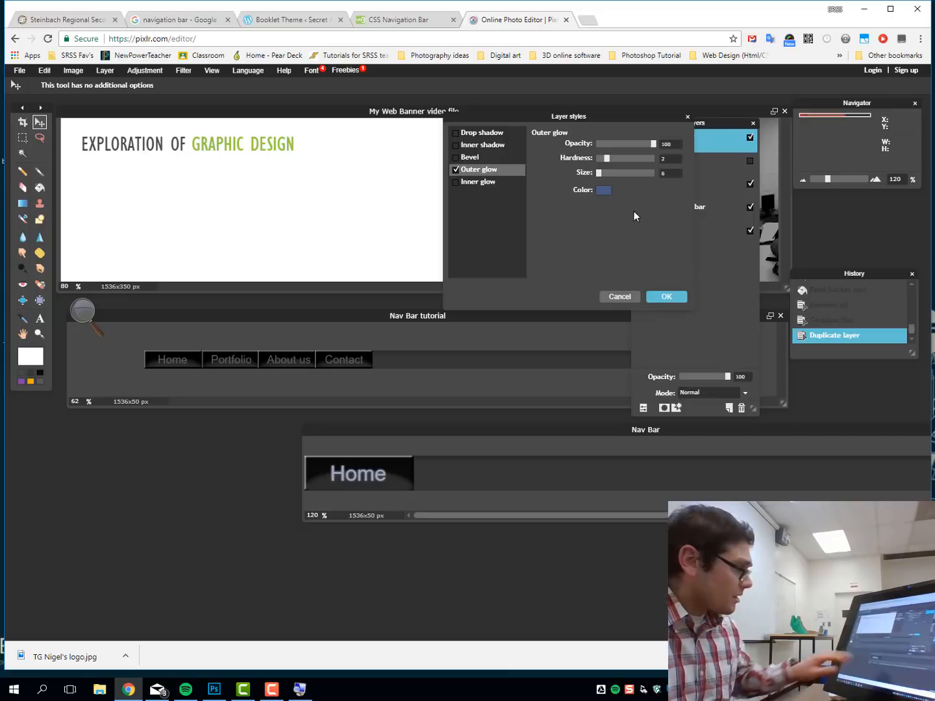
Set the Home over layer's outer glow colour to amber ffc94d.
{"action": "left_click", "coordinate": [604, 191]}
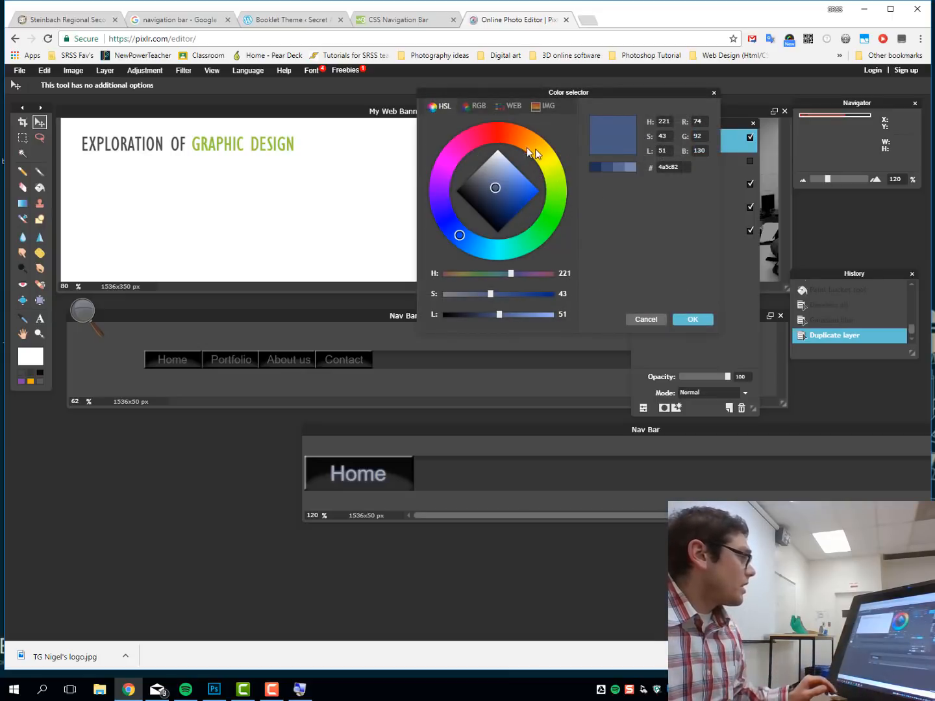
{"action": "mouse_move", "coordinate": [527, 148]}
{"action": "left_mouse_down"}
{"action": "mouse_move", "coordinate": [549, 168]}
{"action": "mouse_move", "coordinate": [540, 142]}
{"action": "left_mouse_up"}
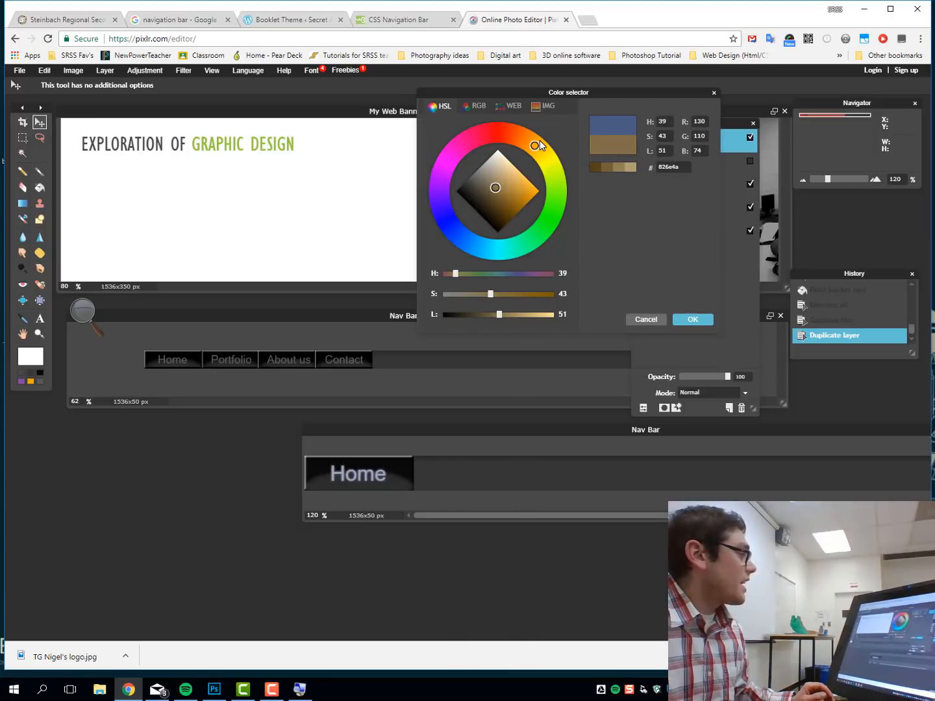
{"action": "left_click_drag", "start_coordinate": [495, 188], "coordinate": [549, 193]}
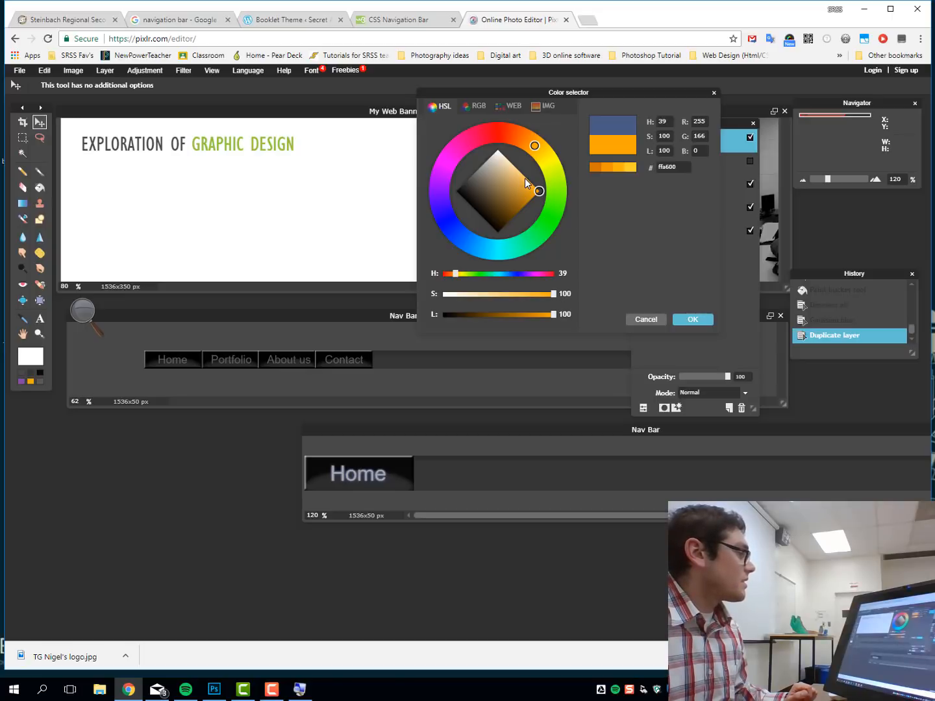
{"action": "left_click_drag", "start_coordinate": [524, 178], "coordinate": [523, 179]}
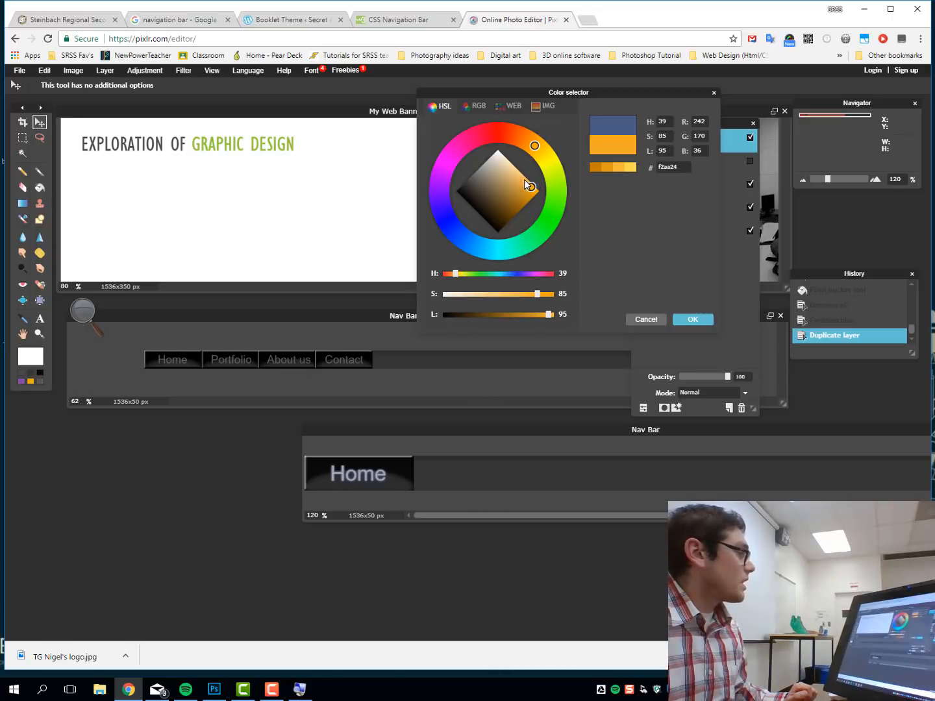
{"action": "left_click", "coordinate": [620, 167]}
{"action": "left_click_drag", "start_coordinate": [527, 178], "coordinate": [529, 181]}
{"action": "left_click", "coordinate": [619, 167]}
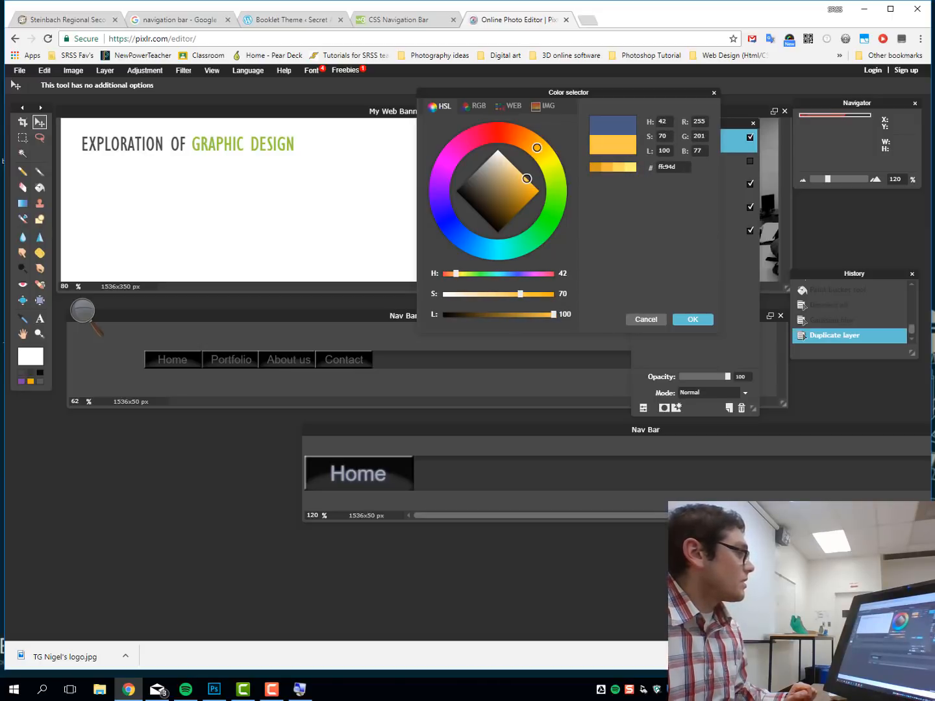
{"action": "left_click", "coordinate": [698, 319]}
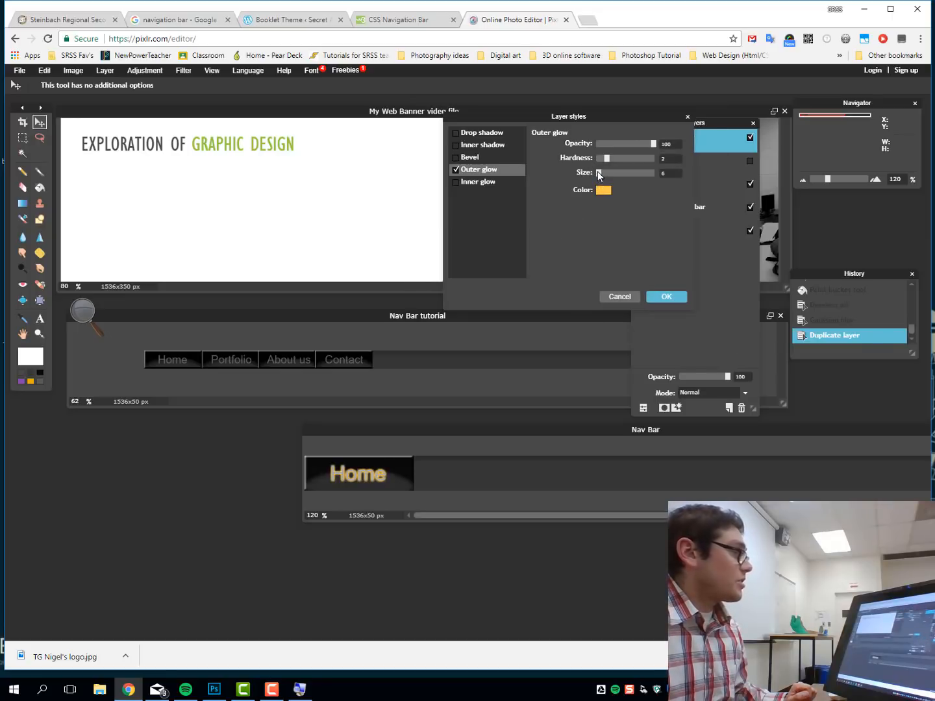
Set the Home over layer's outer glow size to 17 with hardness 2 and apply the layer style.
{"action": "left_click_drag", "start_coordinate": [598, 172], "coordinate": [604, 173]}
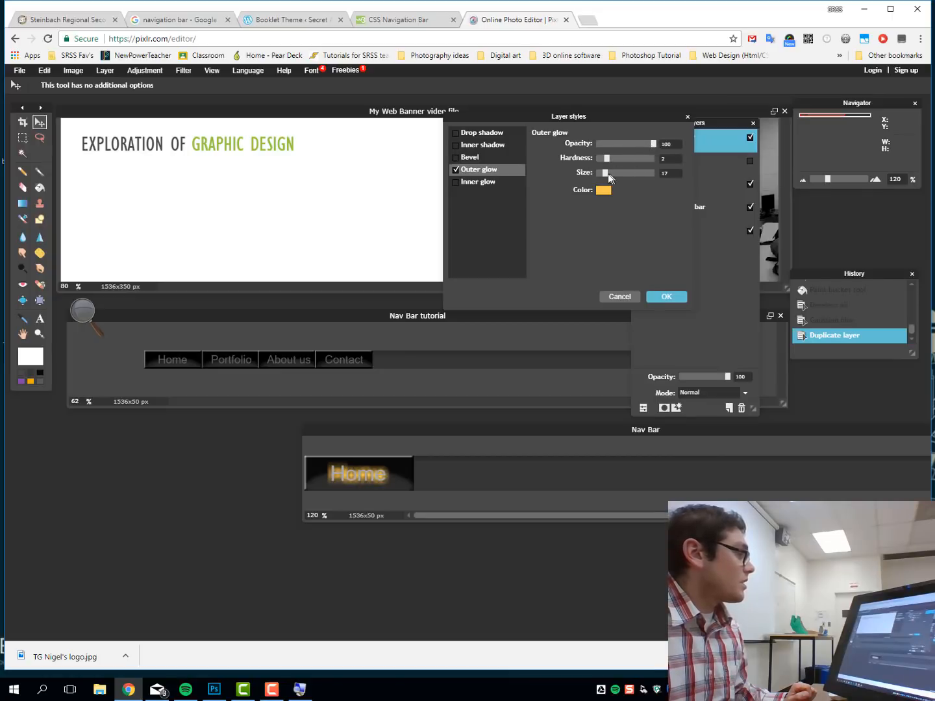
{"action": "left_click_drag", "start_coordinate": [606, 158], "coordinate": [605, 159]}
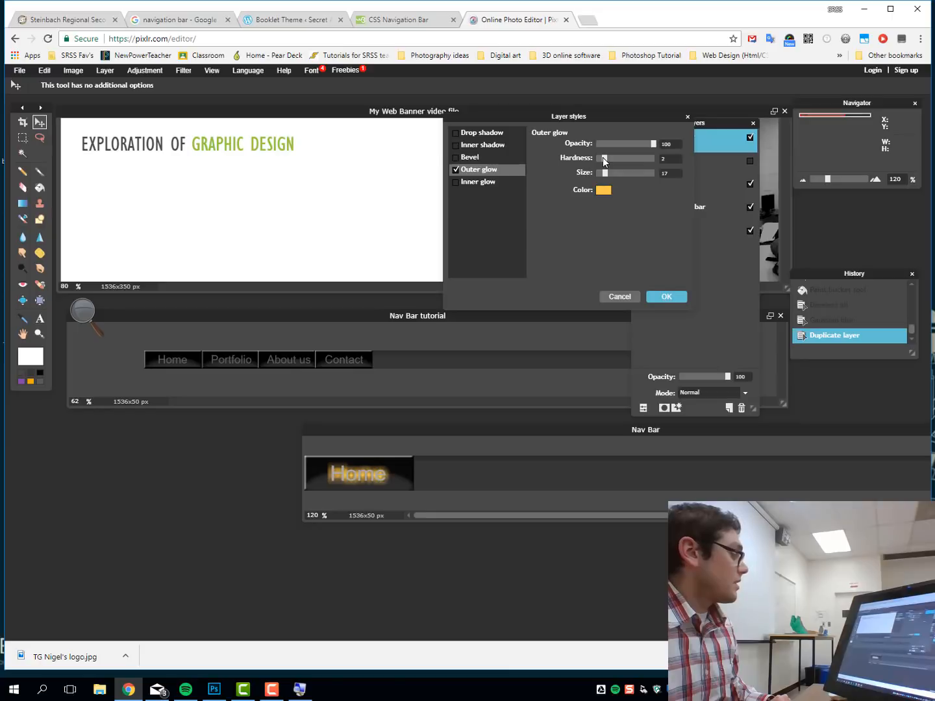
{"action": "left_click", "coordinate": [670, 296]}
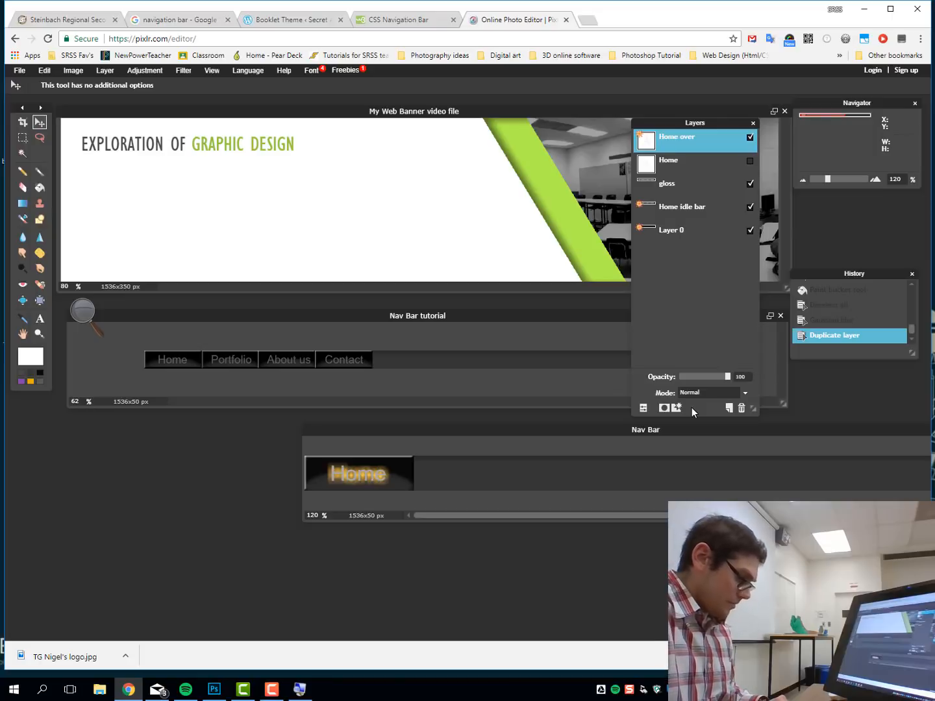
Soften the Home over layer's outer glow by setting its size to 10 and opacity to 65.
{"action": "key", "text": "super"}
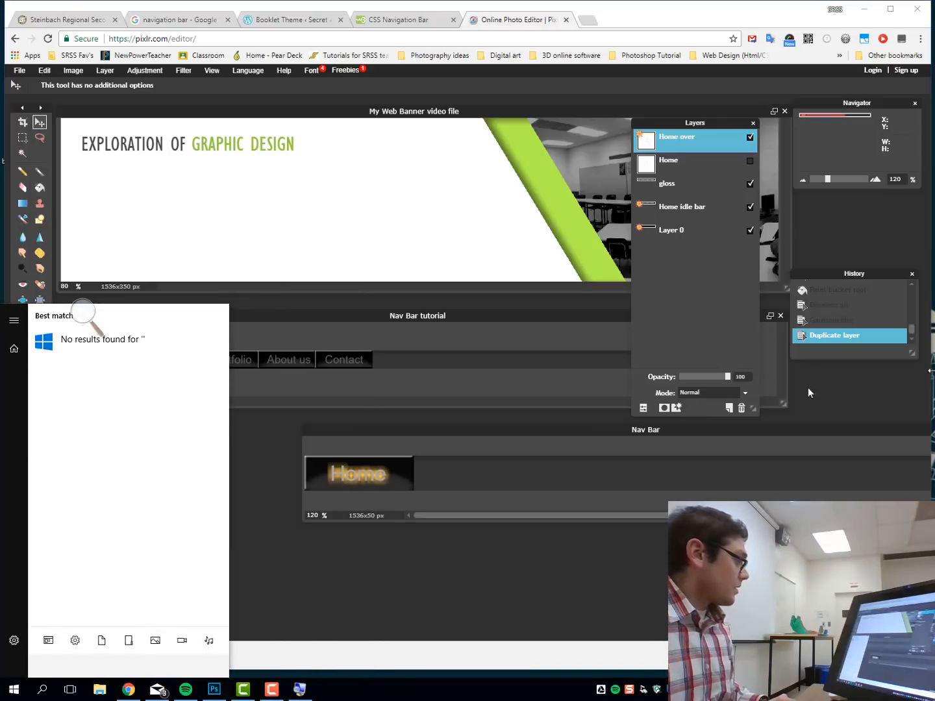
{"action": "left_click", "coordinate": [474, 431]}
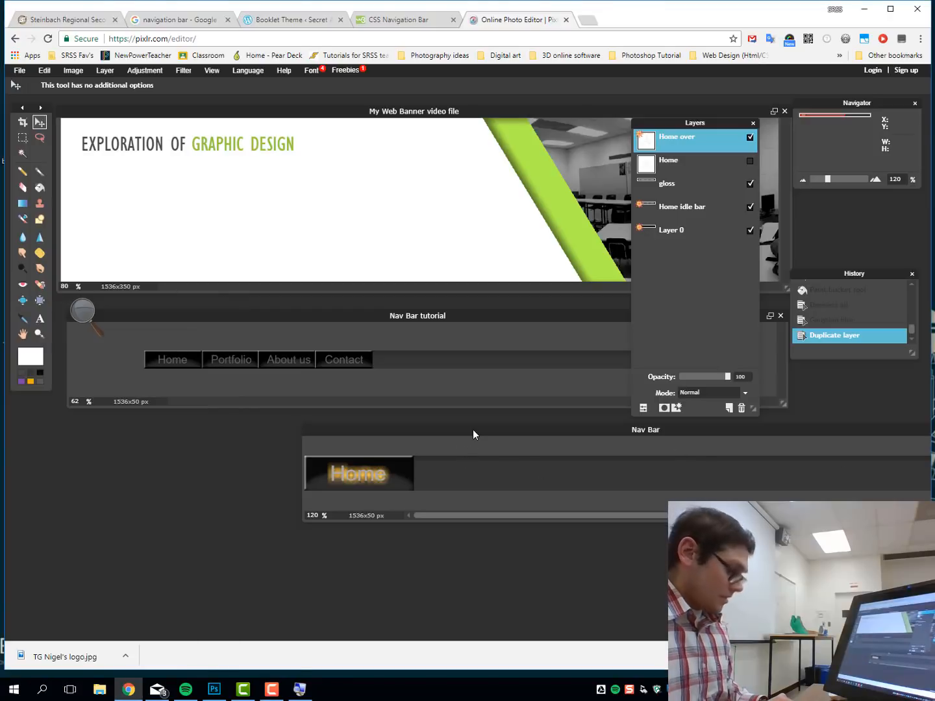
{"action": "key", "text": "ctrl+minus"}
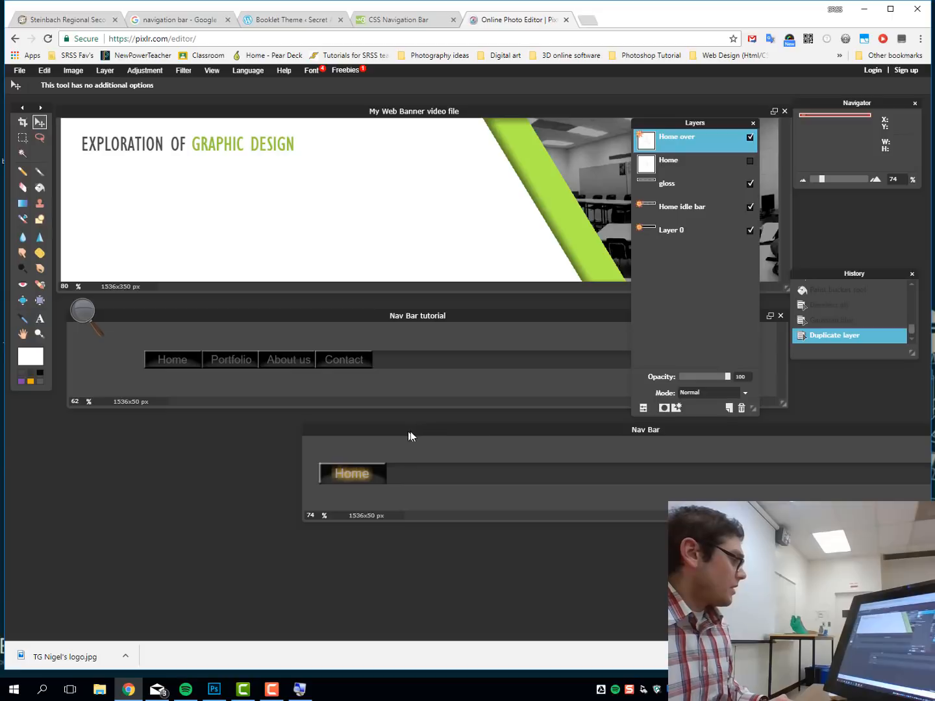
{"action": "key", "text": "ctrl+minus"}
{"action": "left_click_drag", "start_coordinate": [391, 431], "coordinate": [254, 433]}
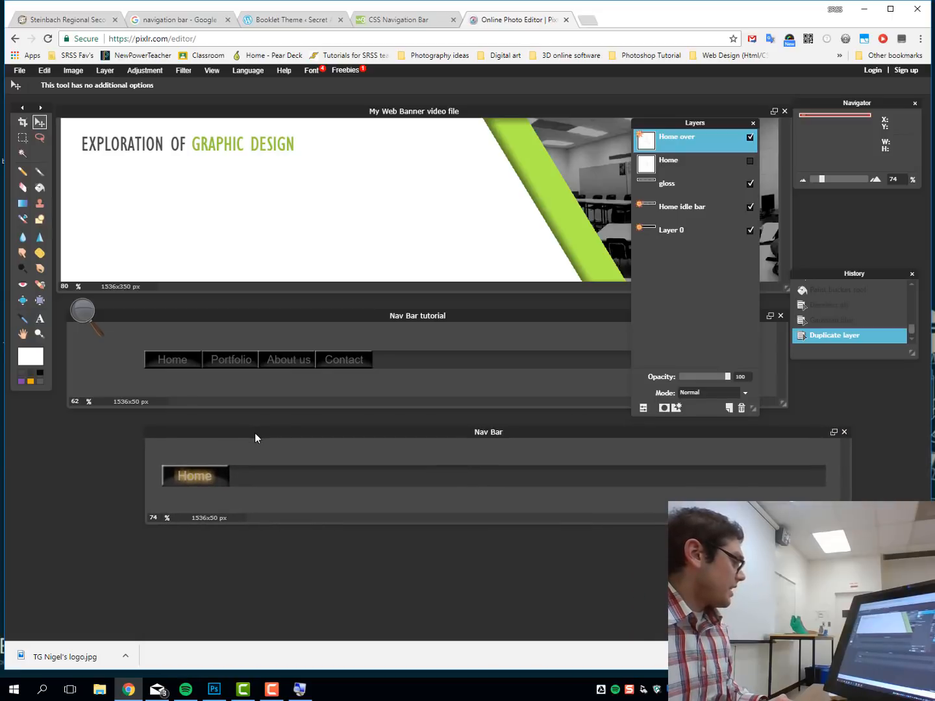
{"action": "left_click", "coordinate": [639, 138]}
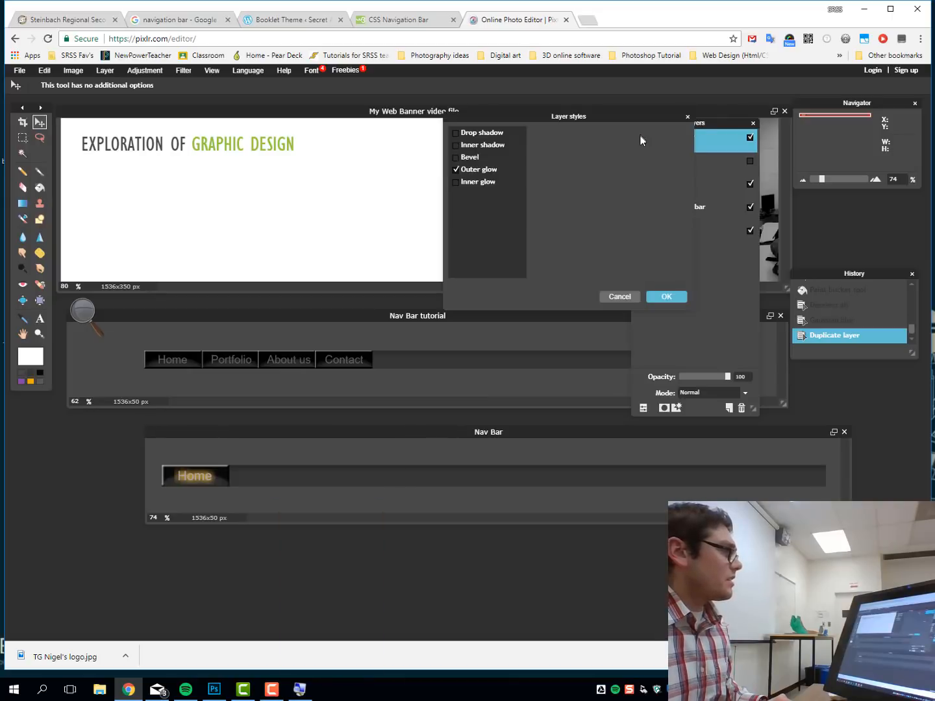
{"action": "left_click", "coordinate": [465, 168]}
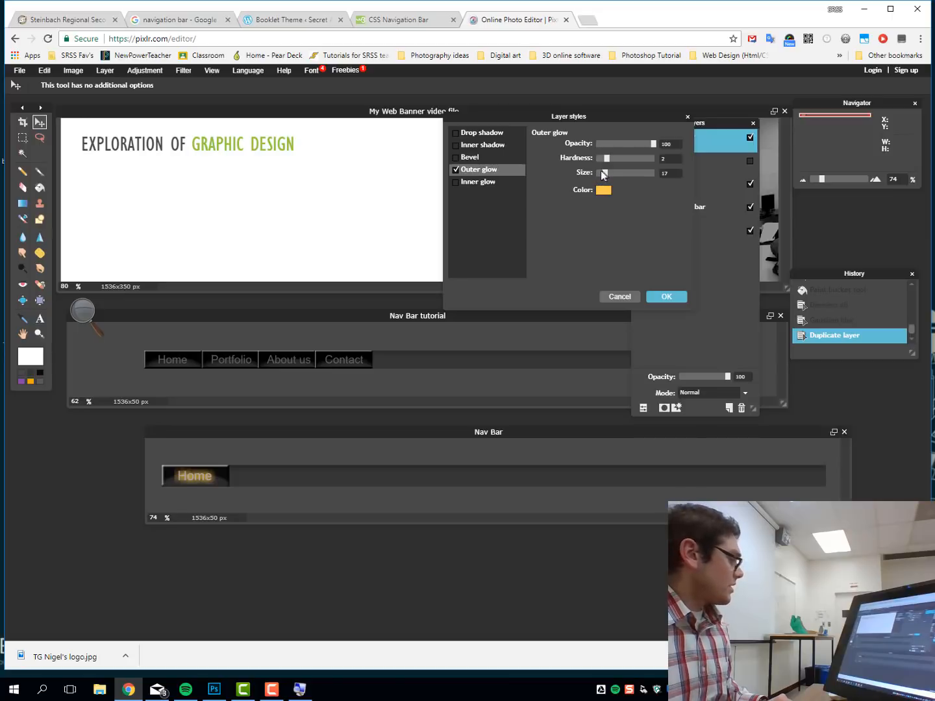
{"action": "left_click_drag", "start_coordinate": [603, 174], "coordinate": [600, 175]}
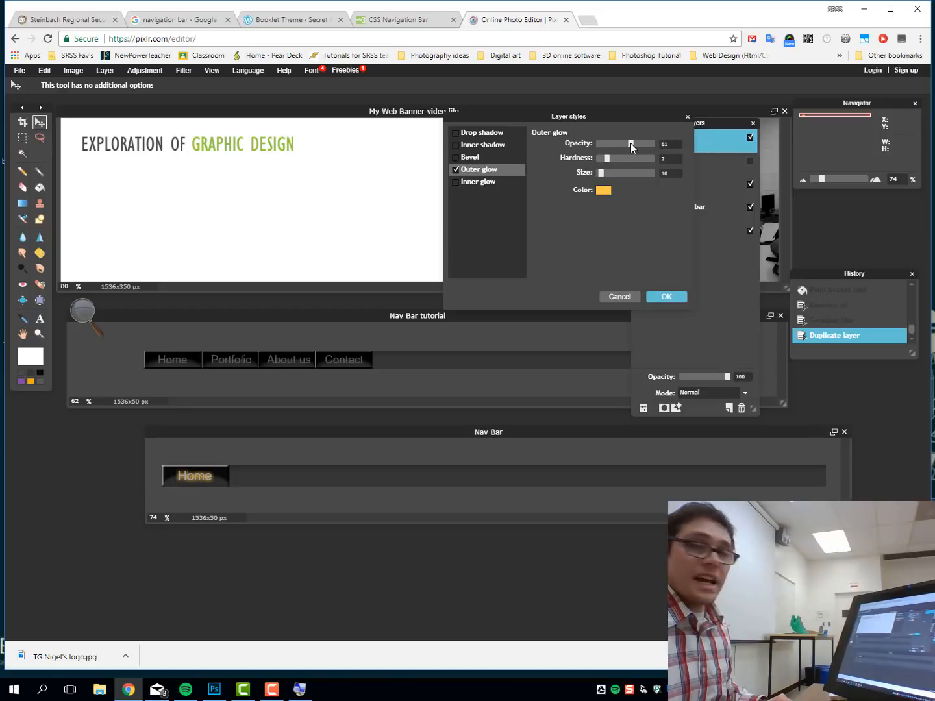
{"action": "left_click_drag", "start_coordinate": [630, 143], "coordinate": [635, 145]}
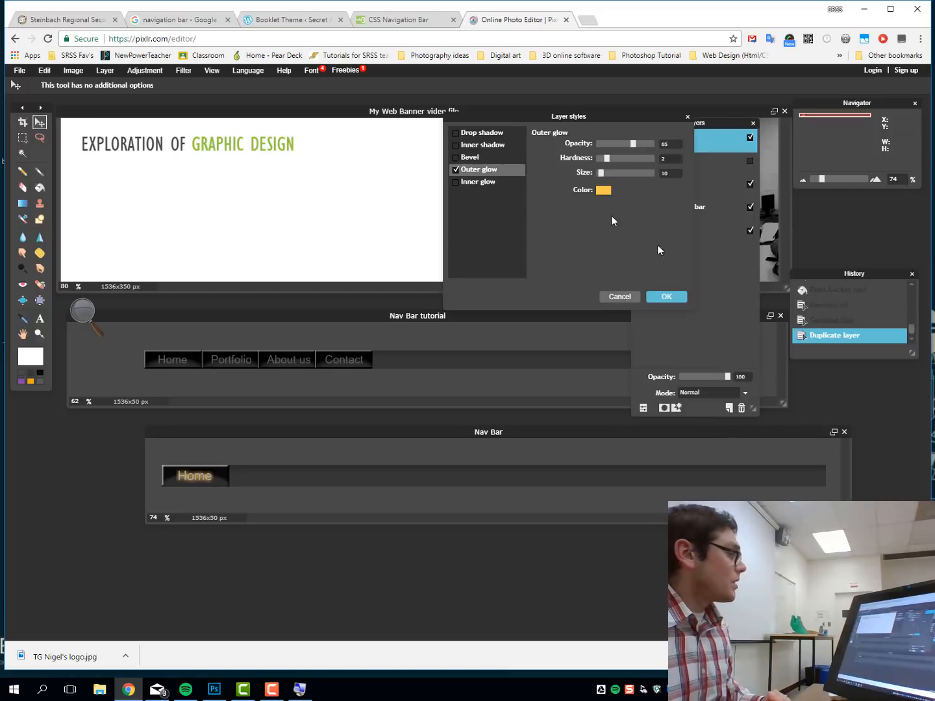
{"action": "left_click", "coordinate": [669, 294]}
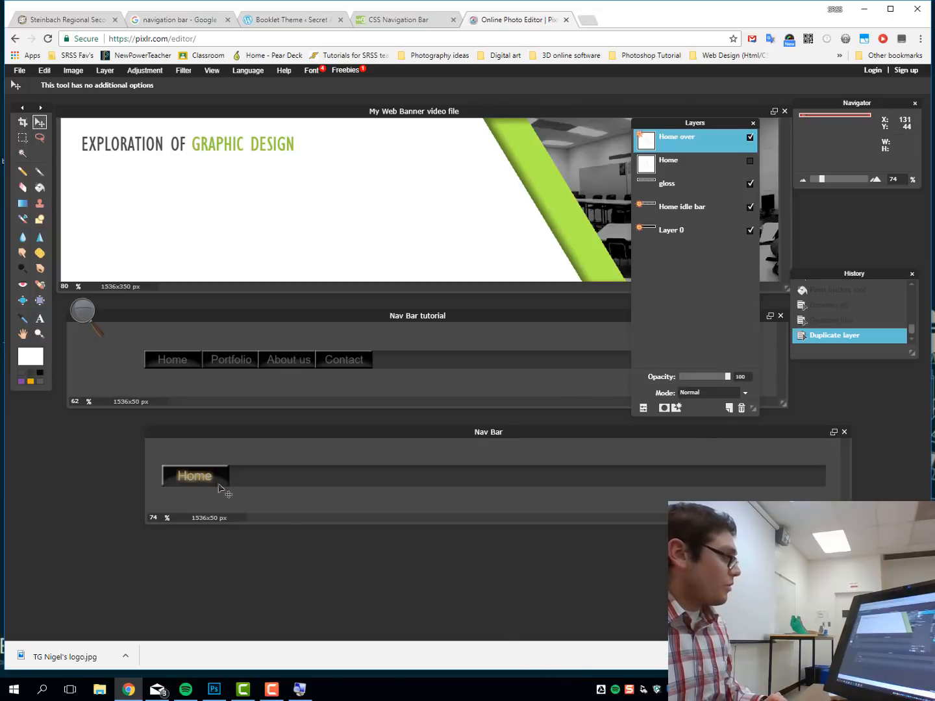
Show the original Home layer again and toggle the Home over layer's visibility to compare the idle and mouse-over labels.
{"action": "left_click", "coordinate": [751, 161]}
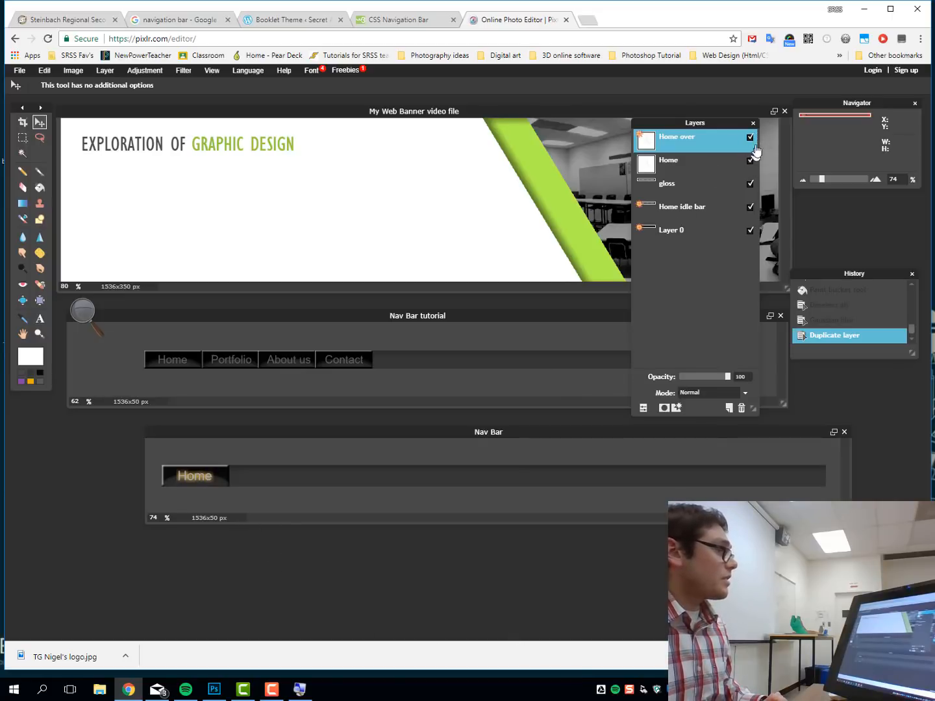
{"action": "left_click", "coordinate": [750, 138]}
{"action": "left_click", "coordinate": [750, 136]}
{"action": "left_click", "coordinate": [749, 138]}
{"action": "left_click", "coordinate": [750, 137]}
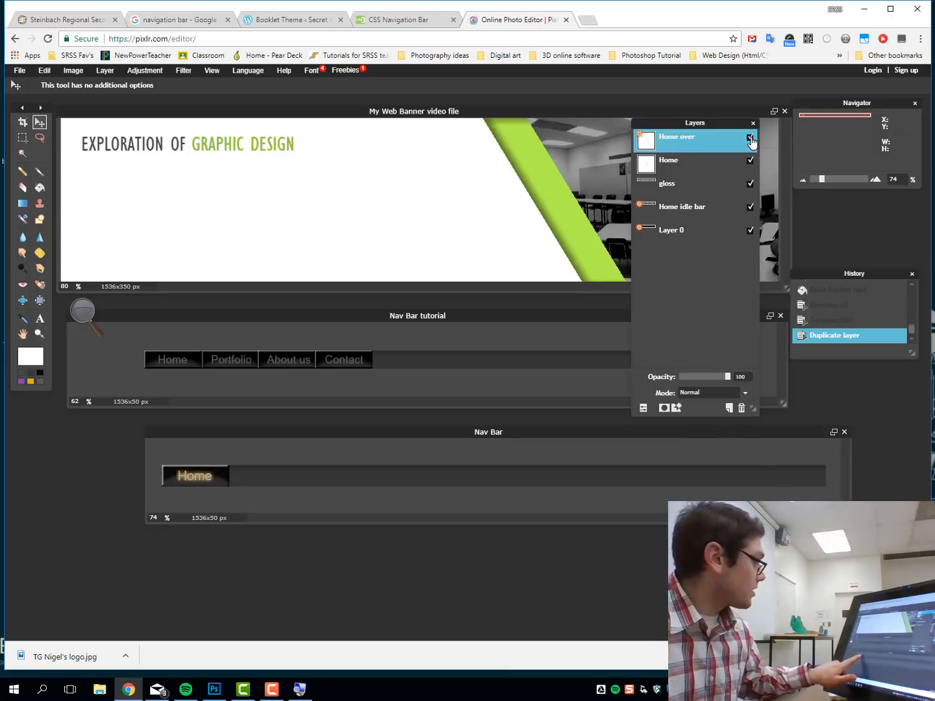
{"action": "left_click", "coordinate": [750, 137]}
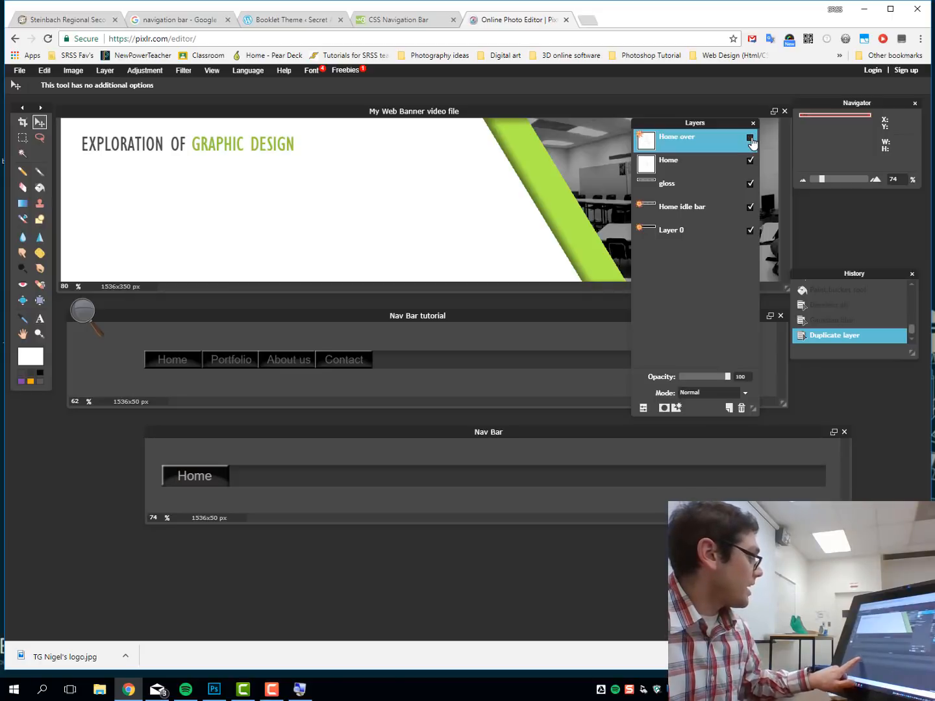
{"action": "left_click", "coordinate": [749, 137]}
{"action": "left_click", "coordinate": [750, 138]}
{"action": "left_click", "coordinate": [750, 137]}
{"action": "left_click", "coordinate": [751, 137]}
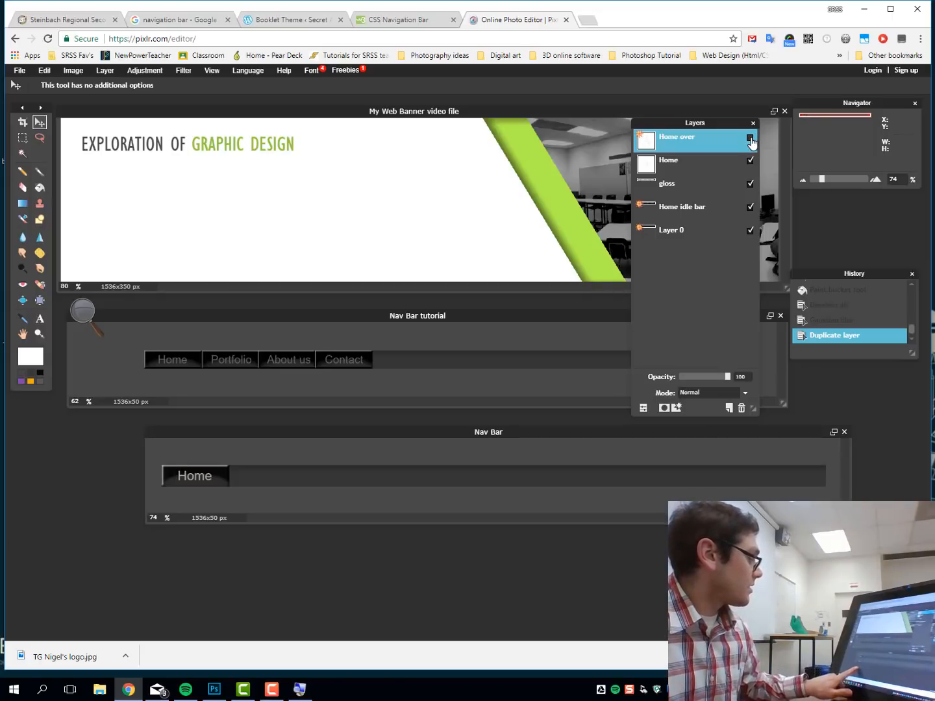
{"action": "left_click", "coordinate": [750, 137]}
{"action": "left_click", "coordinate": [751, 138]}
{"action": "left_click", "coordinate": [751, 137]}
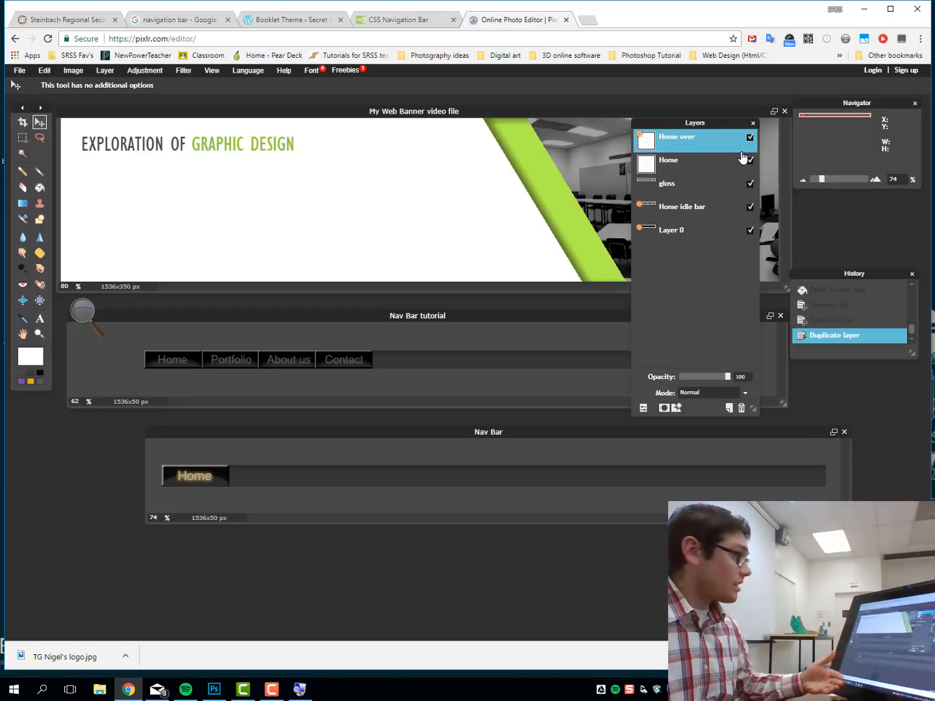
Duplicate the Home idle bar layer and rename the copy Home hit bar.
{"action": "left_click", "coordinate": [692, 208]}
{"action": "left_click", "coordinate": [749, 208]}
{"action": "left_click", "coordinate": [750, 207]}
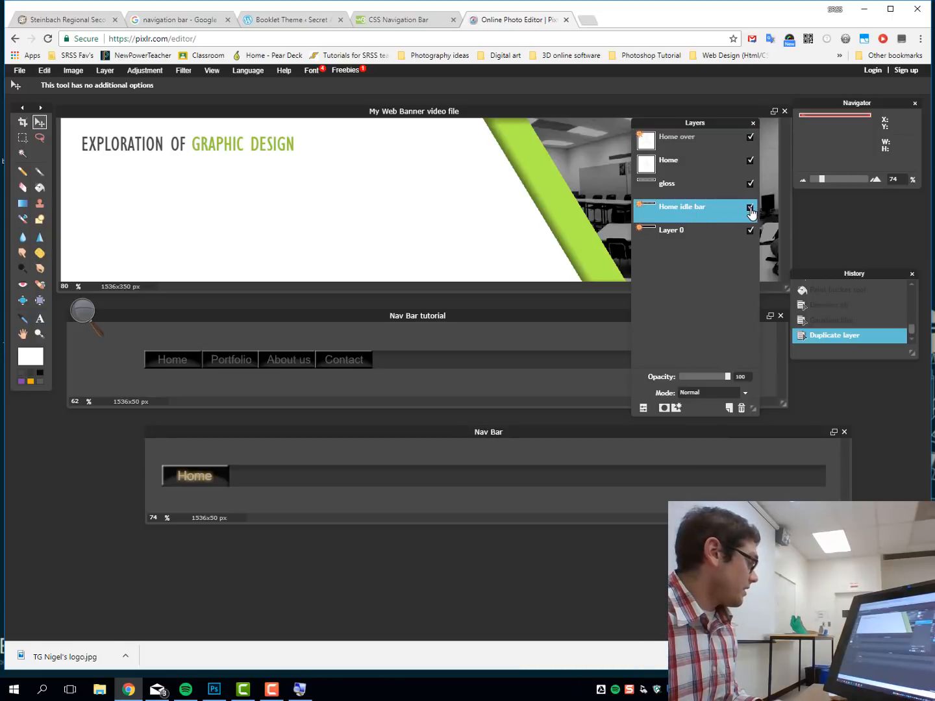
{"action": "left_click", "coordinate": [750, 207]}
{"action": "left_click", "coordinate": [750, 208]}
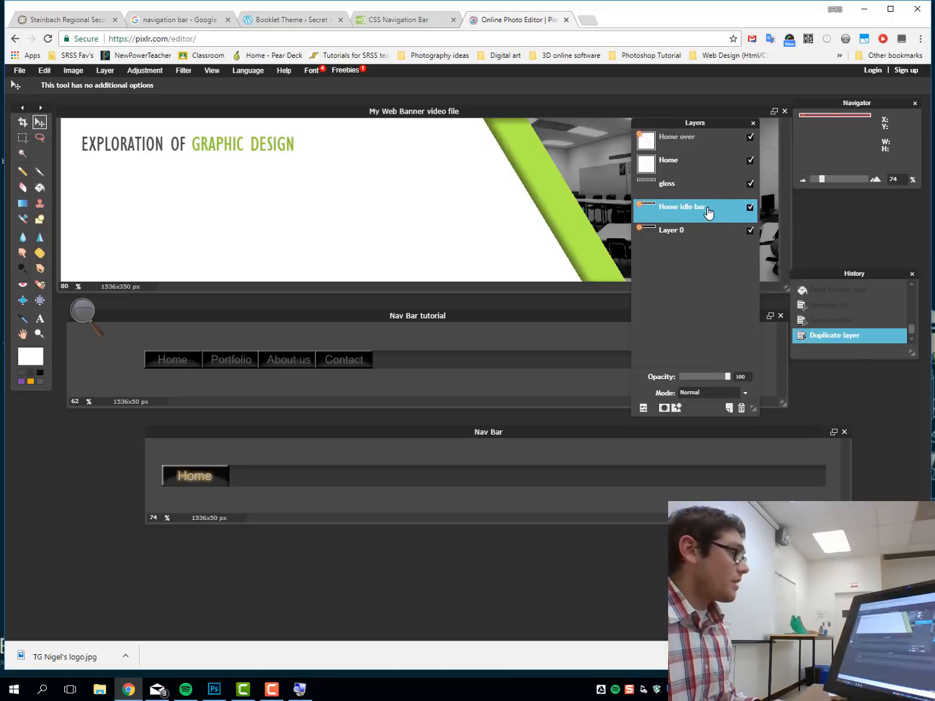
{"action": "right_click", "coordinate": [708, 213]}
{"action": "left_click", "coordinate": [739, 214]}
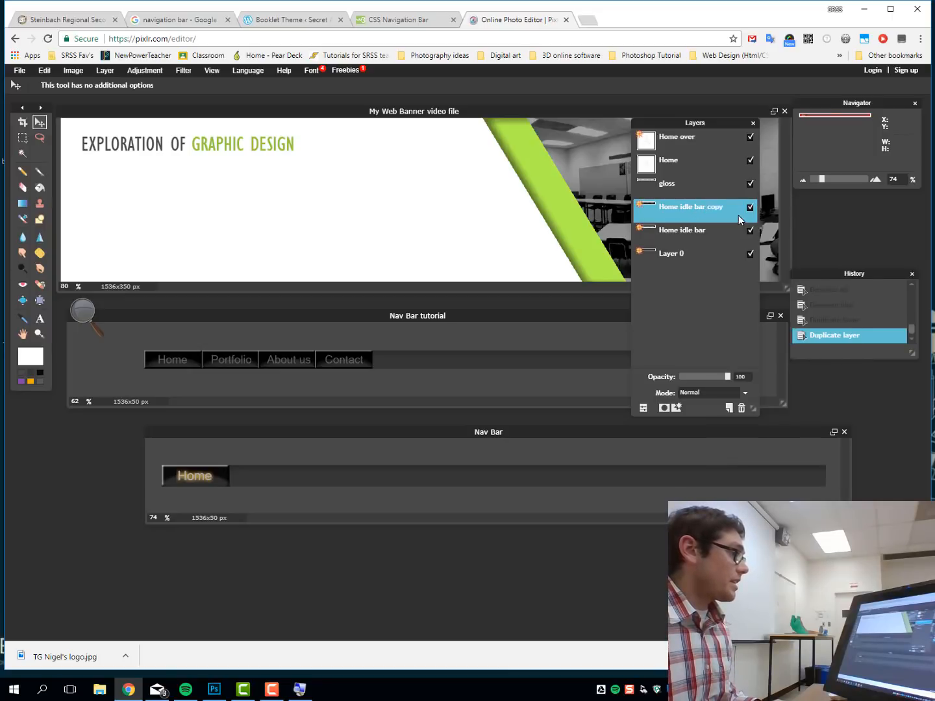
{"action": "double_click", "coordinate": [699, 212]}
{"action": "key", "text": "BackSpace"}
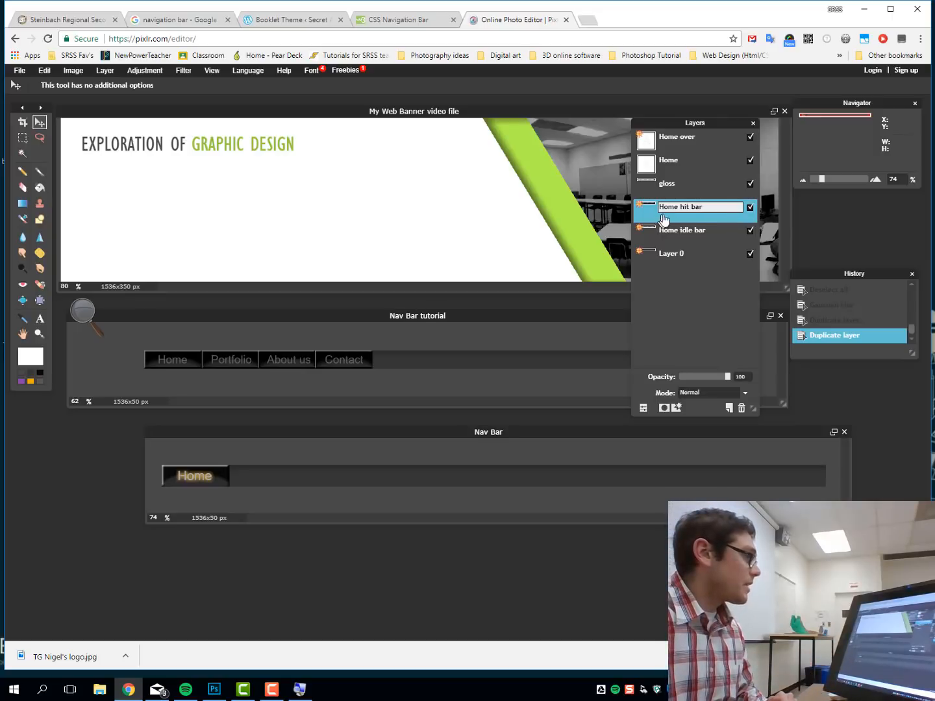
Fill the Home hit bar layer's selected button area with solid orange and lower the layer's opacity to 34.
{"action": "mouse_move", "coordinate": [670, 220]}
{"action": "left_mouse_down"}
{"action": "mouse_move", "coordinate": [678, 167]}
{"action": "mouse_move", "coordinate": [684, 224]}
{"action": "left_mouse_up"}
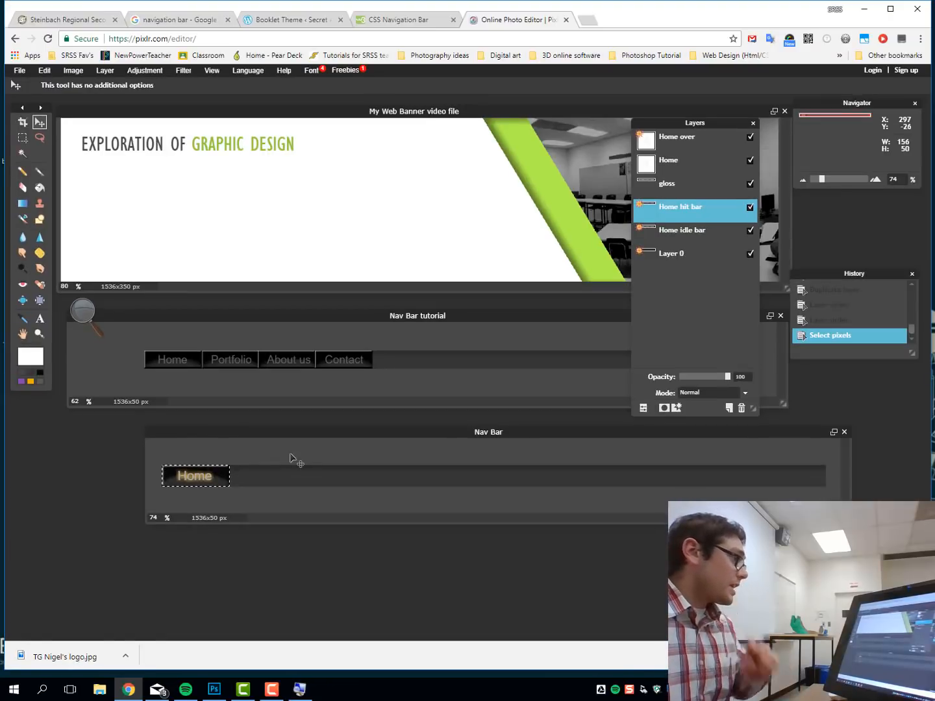
{"action": "left_click", "coordinate": [40, 187]}
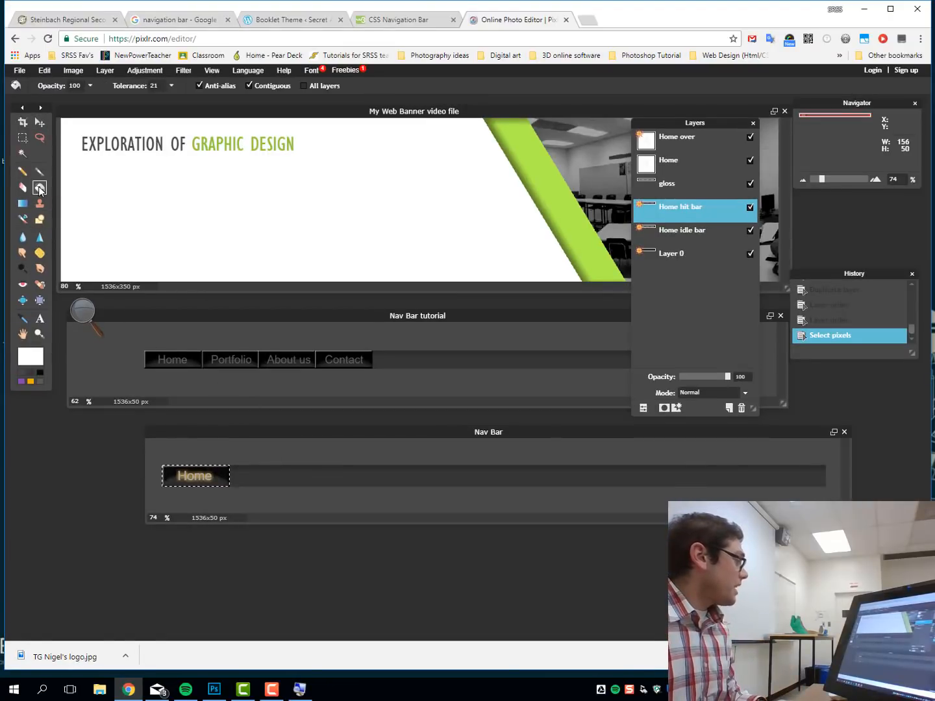
{"action": "left_click", "coordinate": [30, 381]}
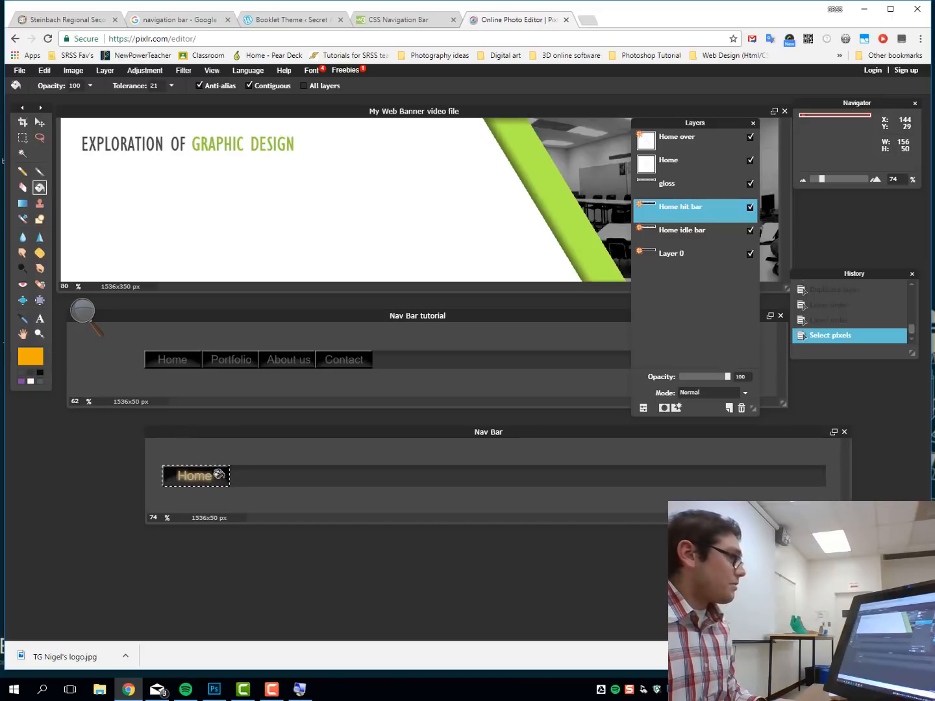
{"action": "left_click", "coordinate": [220, 475]}
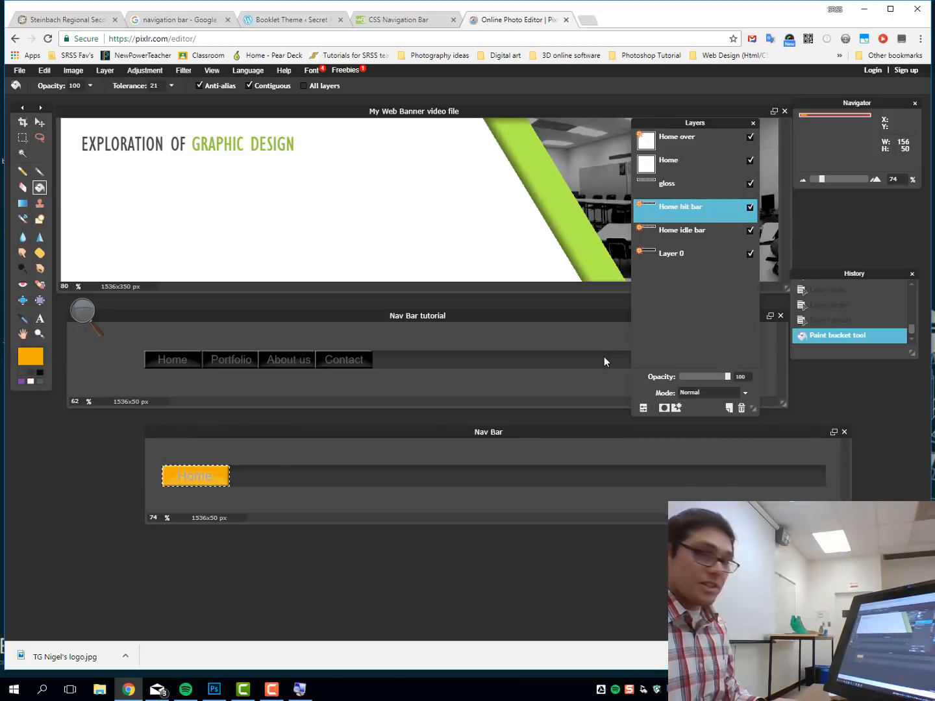
{"action": "key", "text": "ctrl+d"}
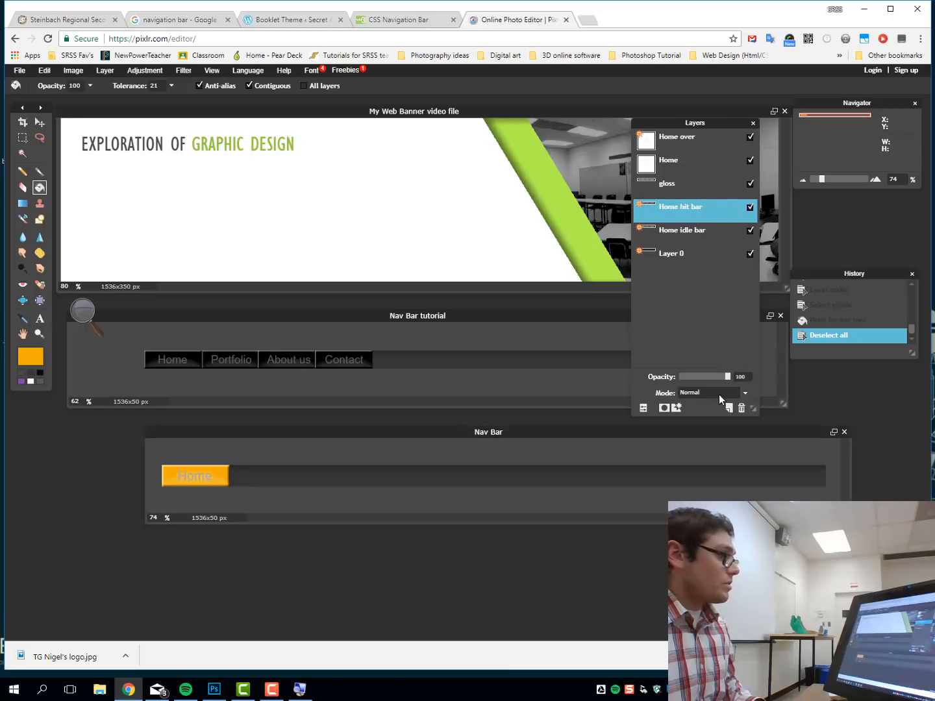
{"action": "left_click_drag", "start_coordinate": [729, 377], "coordinate": [695, 385]}
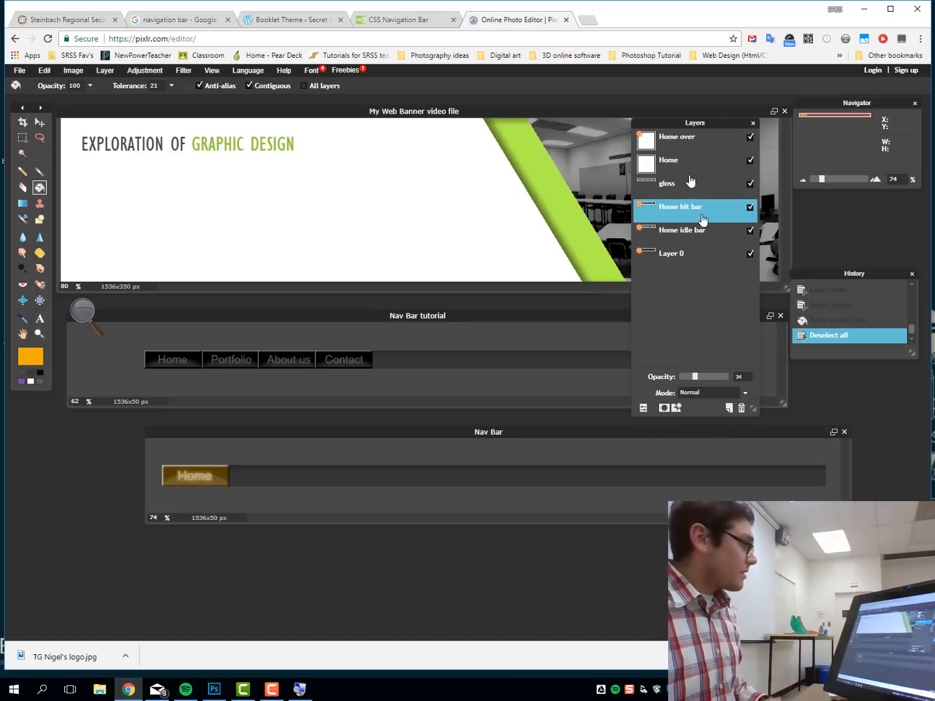
Change the text colour of the Home over label to white ffffff.
{"action": "left_click", "coordinate": [669, 143]}
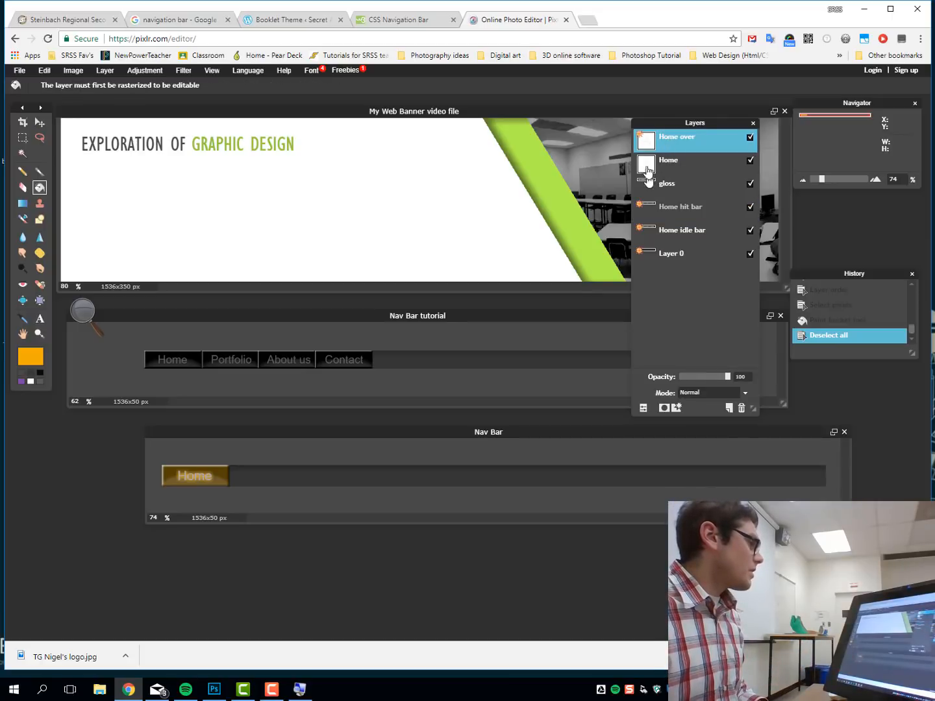
{"action": "left_click", "coordinate": [751, 138]}
{"action": "left_click", "coordinate": [750, 138]}
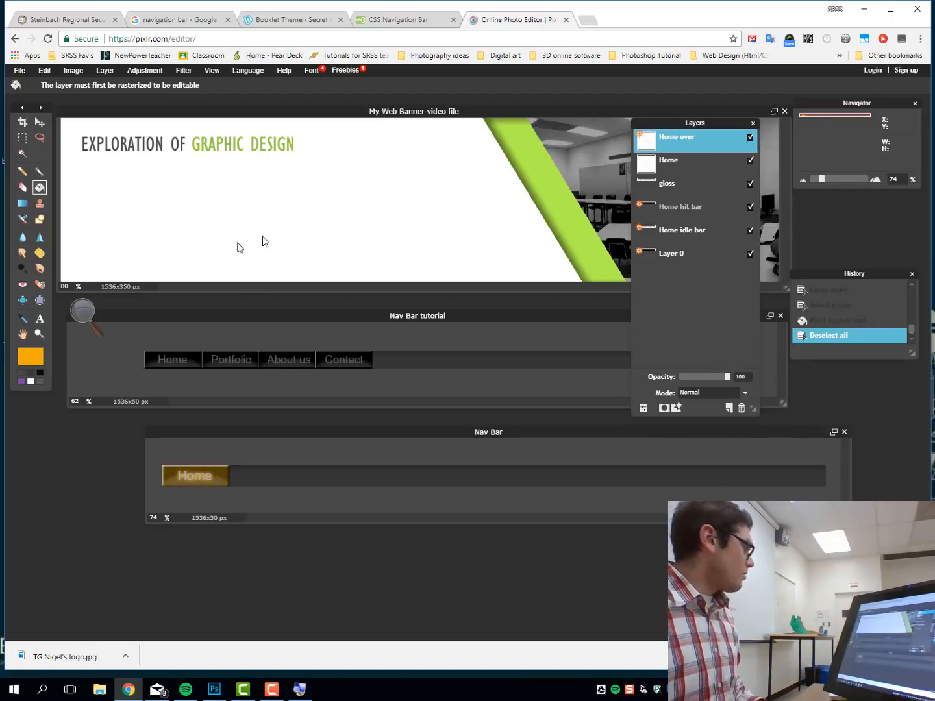
{"action": "left_click", "coordinate": [40, 319]}
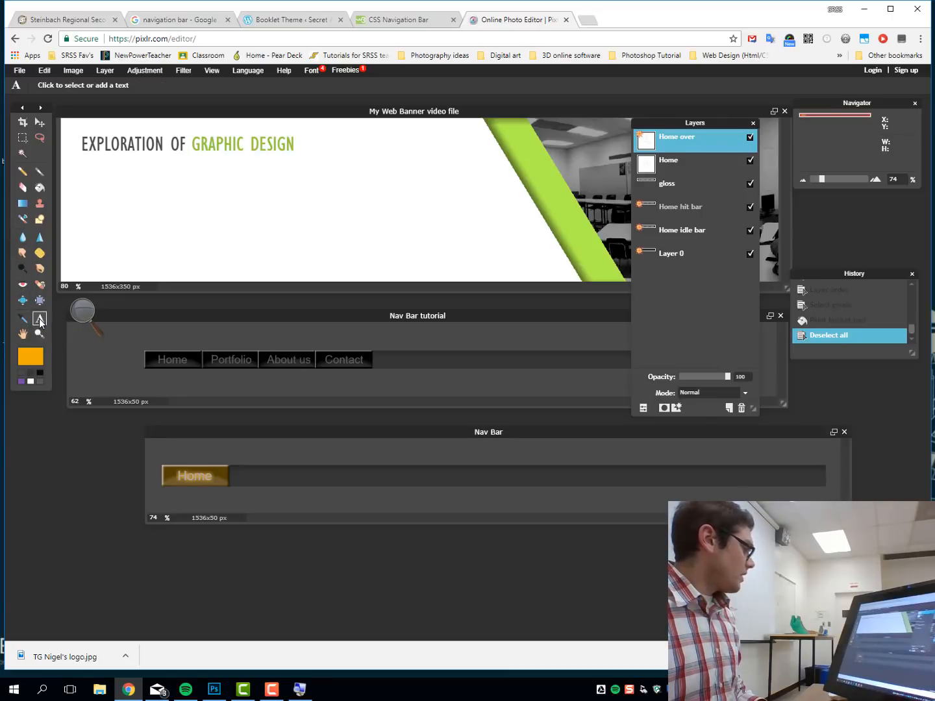
{"action": "left_click", "coordinate": [208, 476]}
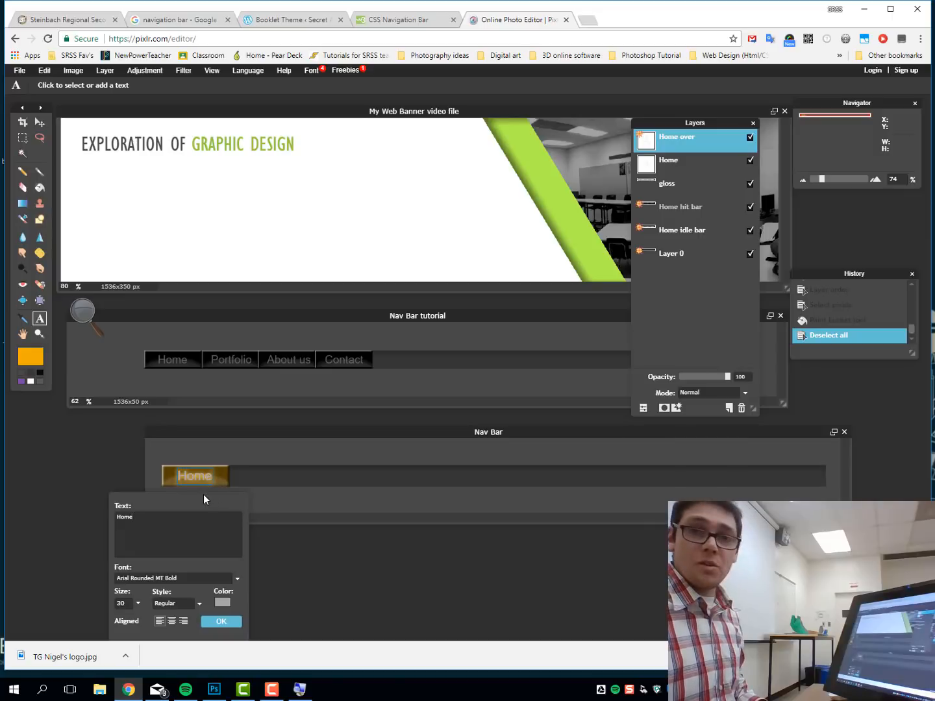
{"action": "left_click", "coordinate": [222, 602]}
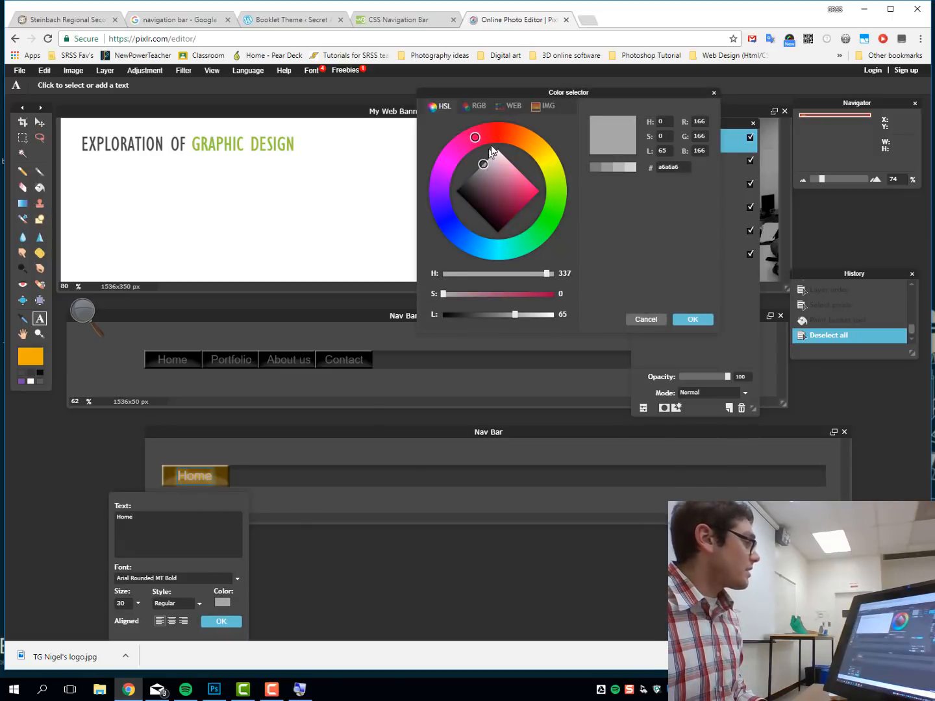
{"action": "mouse_move", "coordinate": [494, 133]}
{"action": "left_mouse_down"}
{"action": "mouse_move", "coordinate": [496, 151]}
{"action": "mouse_move", "coordinate": [501, 144]}
{"action": "left_mouse_up"}
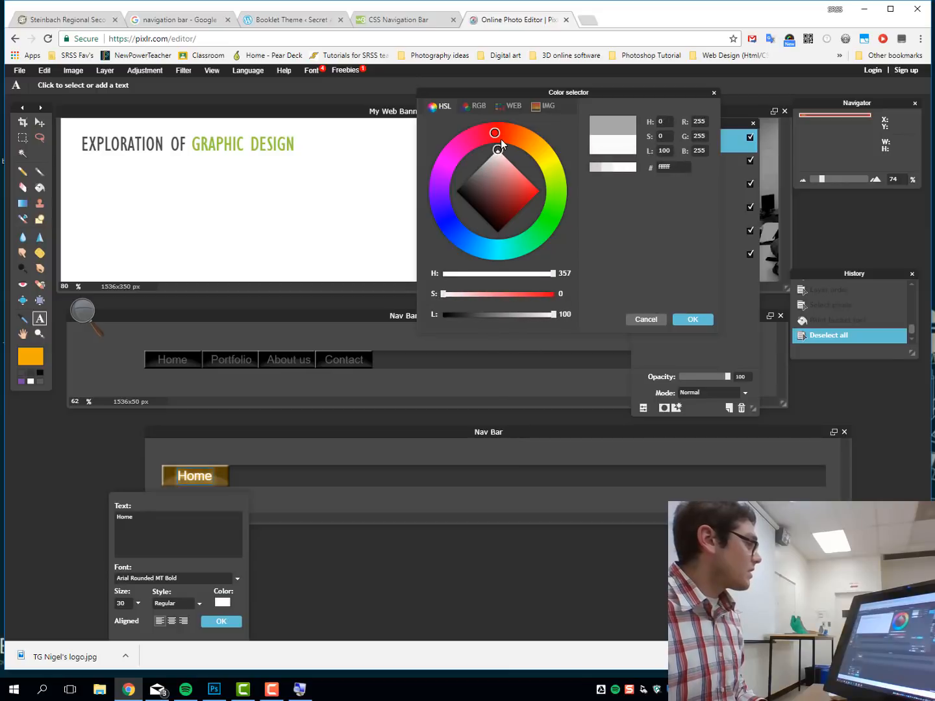
{"action": "left_click", "coordinate": [692, 319]}
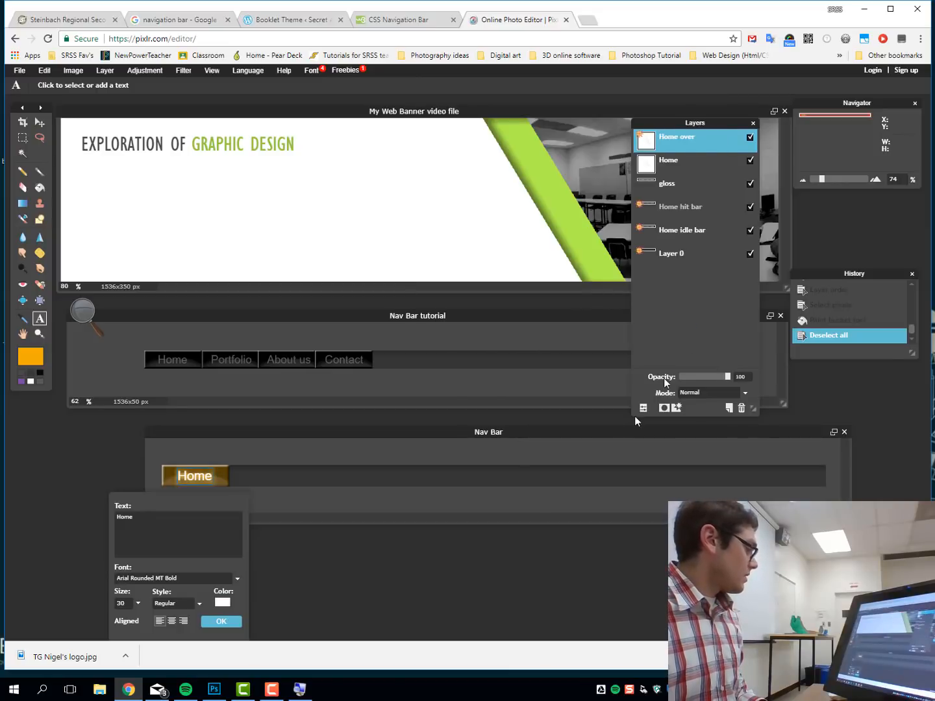
{"action": "left_click", "coordinate": [221, 622]}
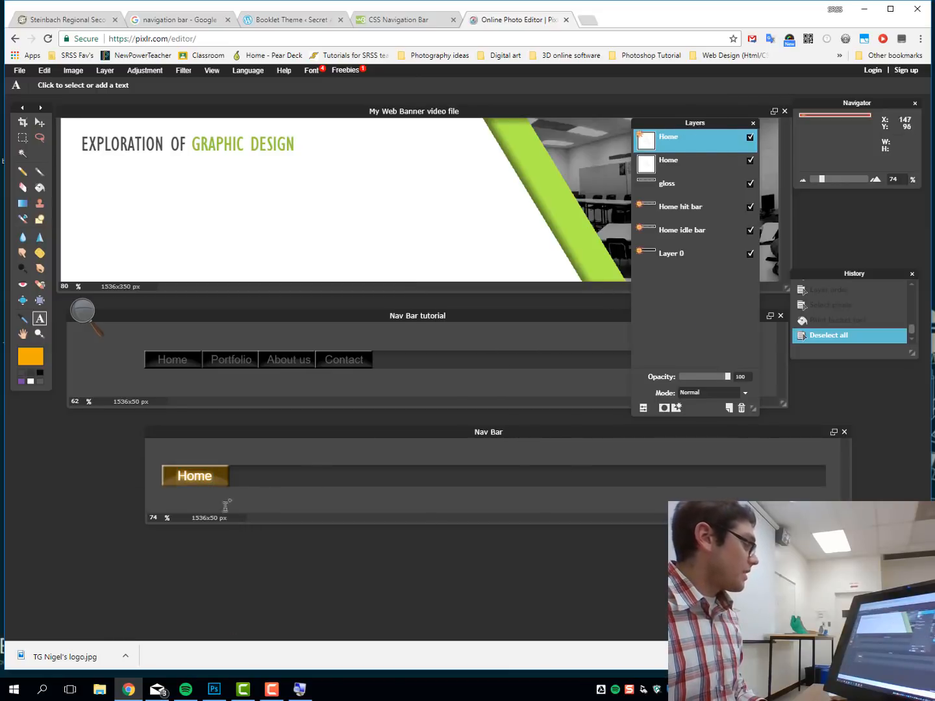
Hide the Home hit bar layer and toggle the upper Home layer's visibility to compare the idle and mouse-over labels.
{"action": "left_click", "coordinate": [750, 207]}
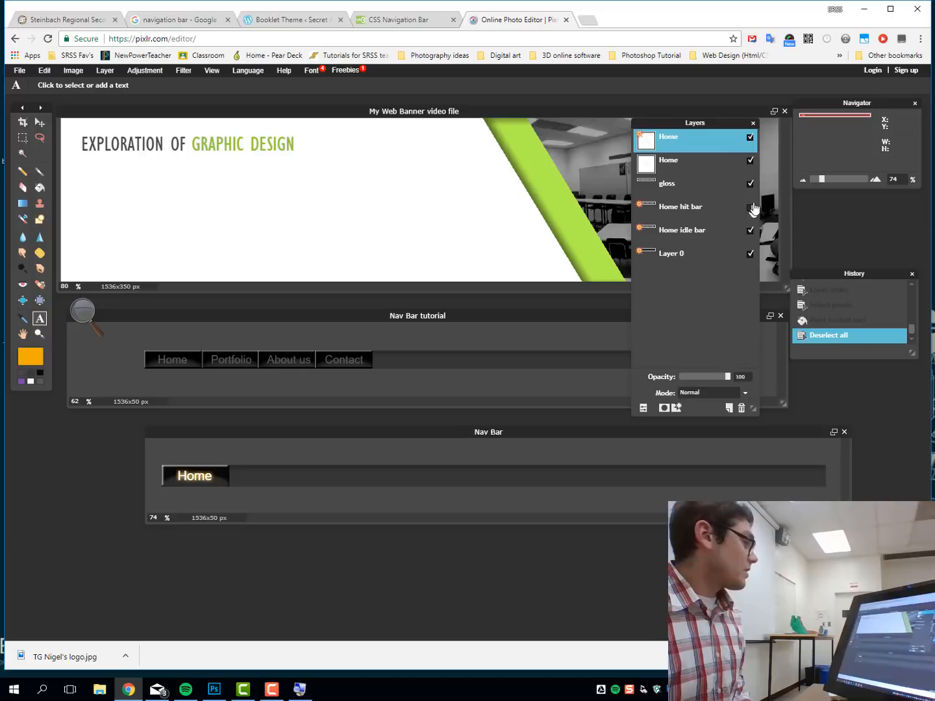
{"action": "left_click", "coordinate": [750, 139]}
{"action": "left_click", "coordinate": [749, 137]}
{"action": "left_click", "coordinate": [750, 138]}
{"action": "left_click", "coordinate": [750, 138]}
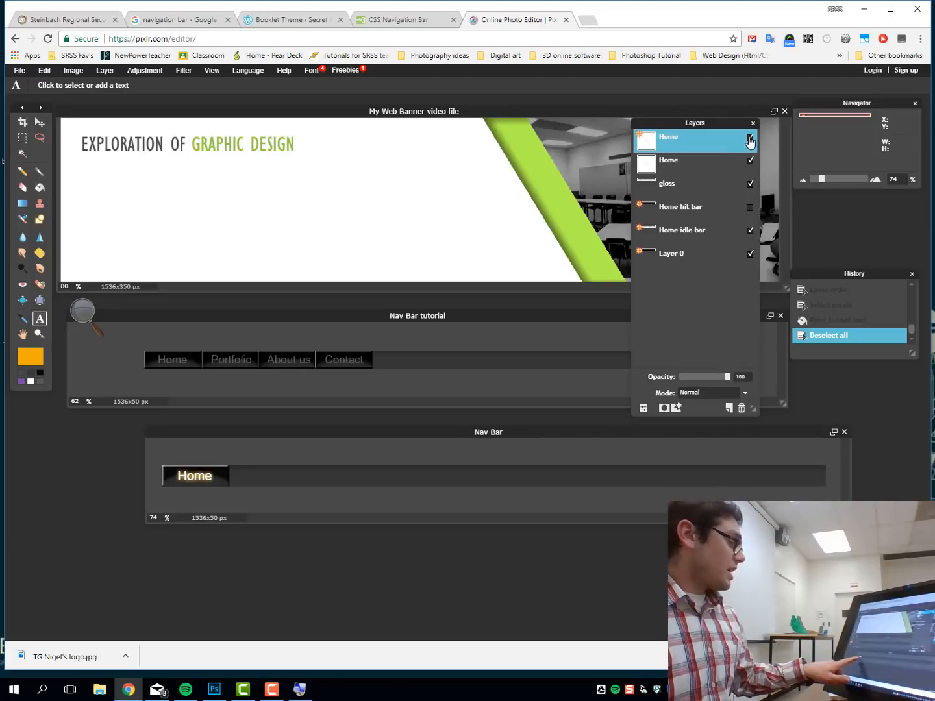
{"action": "left_click", "coordinate": [750, 139]}
{"action": "left_click", "coordinate": [749, 138]}
{"action": "left_click", "coordinate": [750, 138]}
{"action": "left_click", "coordinate": [750, 138]}
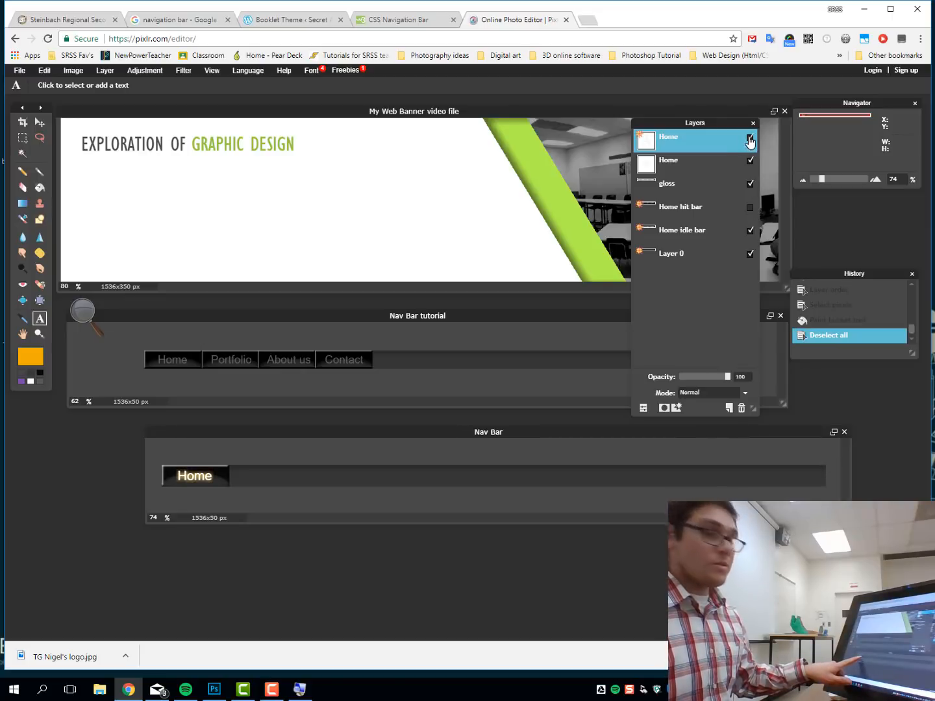
Toggle the Home hit bar layer's visibility to compare the mouse-over and hit versions, leaving the layer shown.
{"action": "left_click", "coordinate": [749, 209]}
{"action": "left_click", "coordinate": [750, 209]}
{"action": "left_click", "coordinate": [750, 209]}
{"action": "left_click", "coordinate": [751, 209]}
{"action": "left_click", "coordinate": [750, 208]}
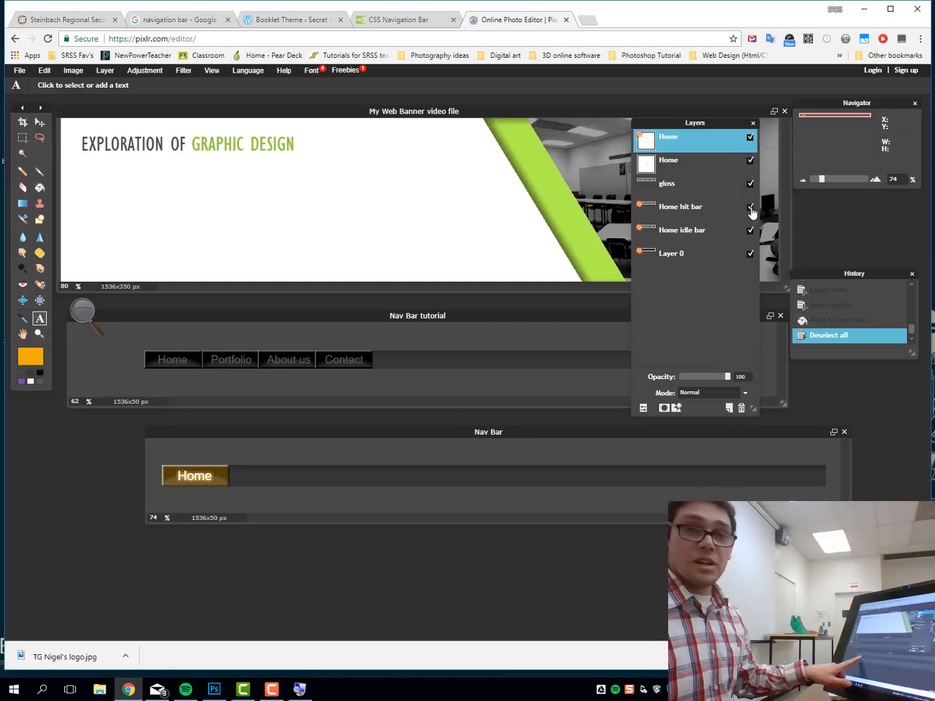
{"action": "left_click", "coordinate": [750, 209]}
{"action": "left_click", "coordinate": [750, 209]}
{"action": "left_click", "coordinate": [750, 209]}
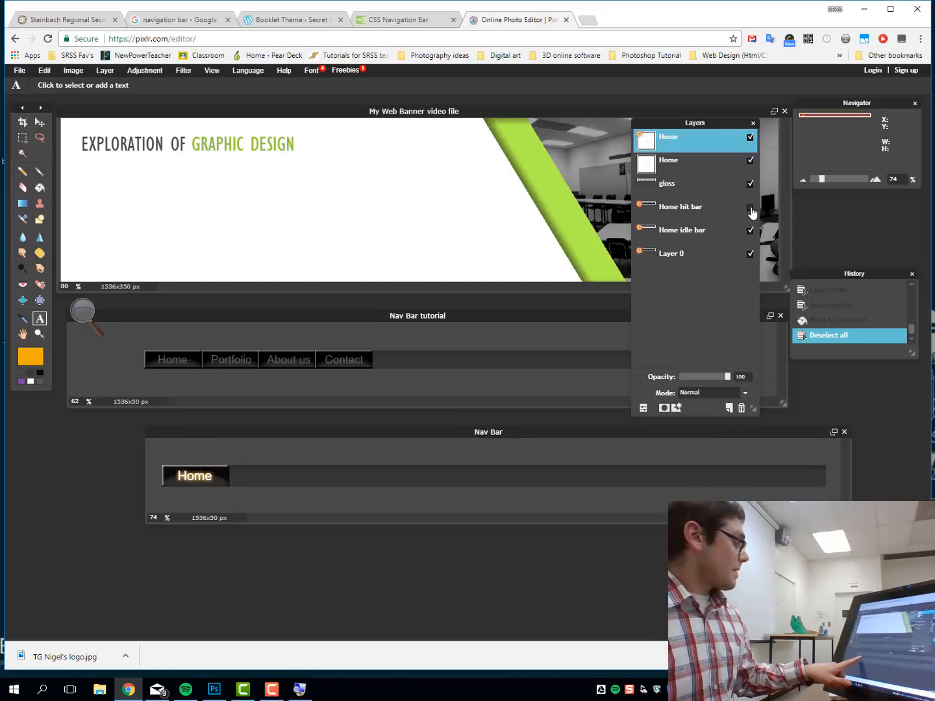
{"action": "left_click", "coordinate": [750, 209]}
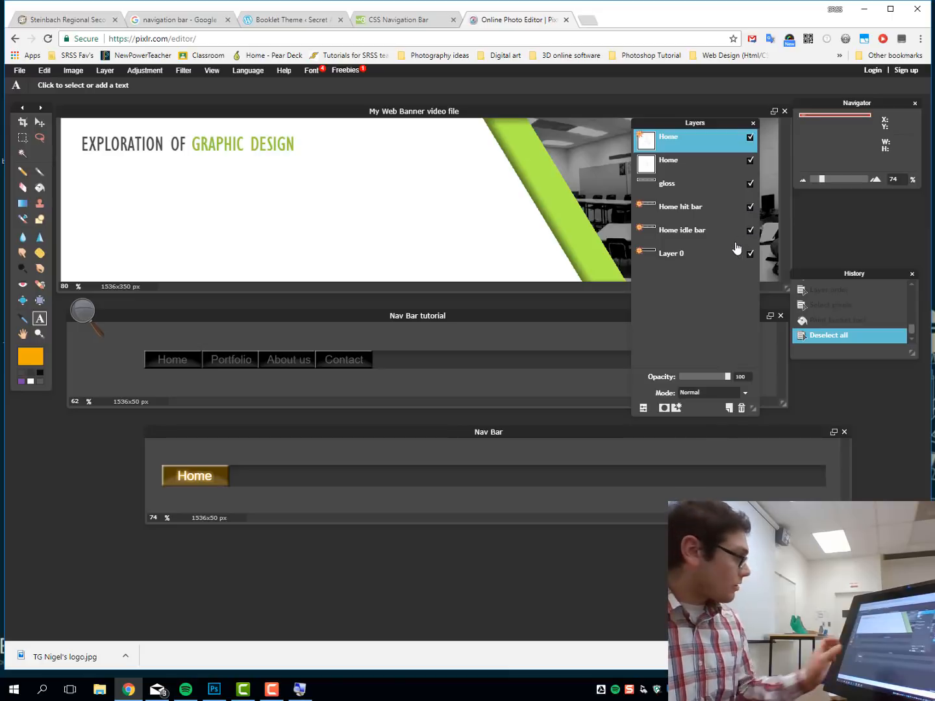
Crop the Nav Bar image to the Home button at 158 x 50 px.
{"action": "left_click", "coordinate": [23, 122]}
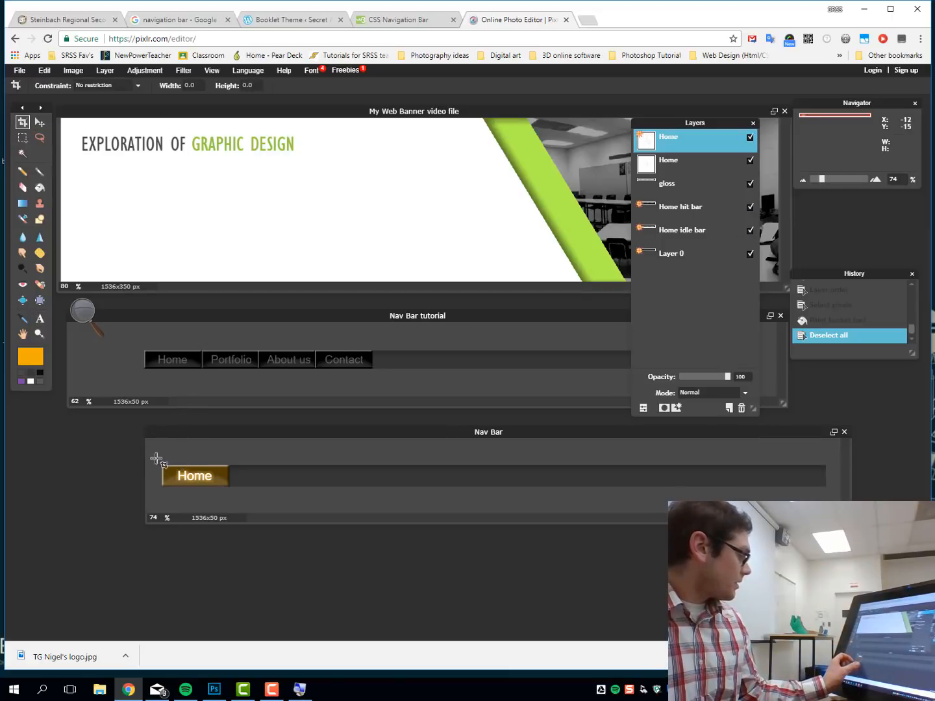
{"action": "left_click_drag", "start_coordinate": [163, 465], "coordinate": [232, 529]}
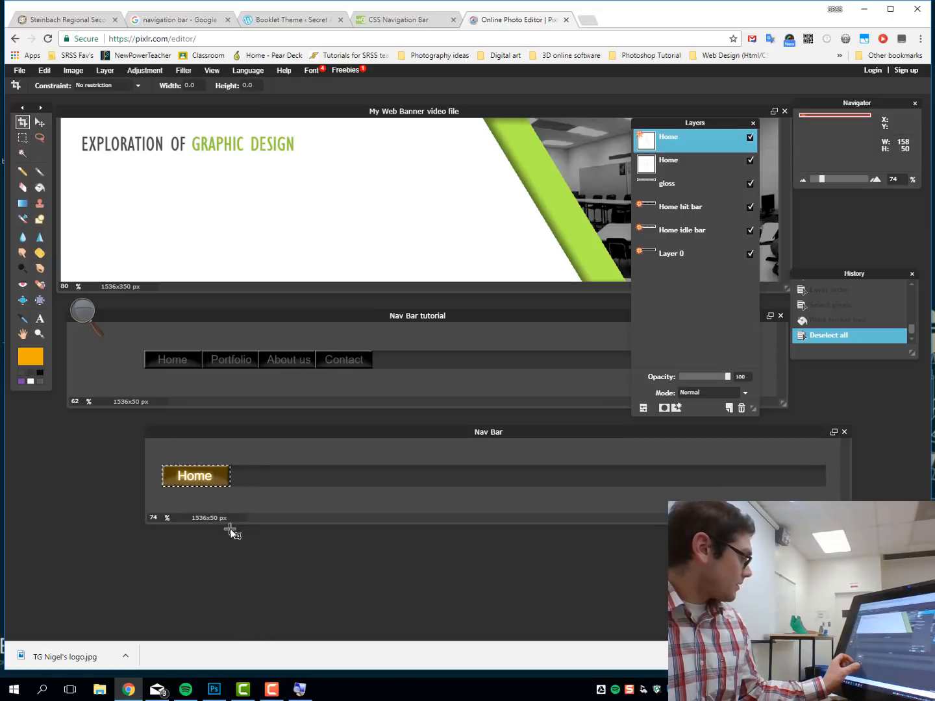
{"action": "key", "text": "Return"}
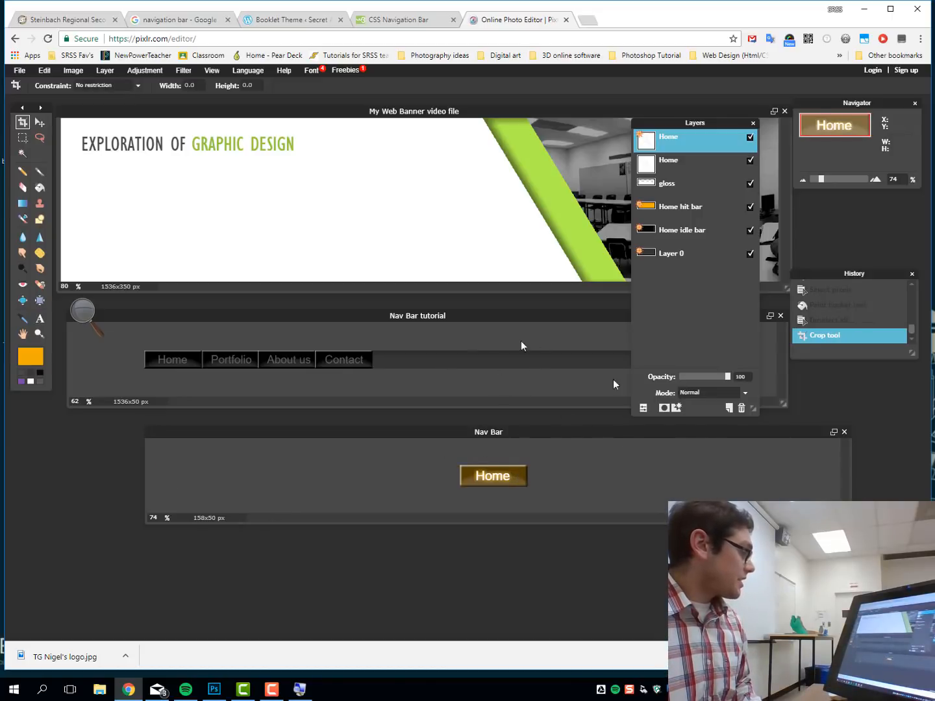
Hide the upper Home and Home hit bar layers and save the image to the Desktop as JPEG Home btn idle.
{"action": "left_click", "coordinate": [750, 137]}
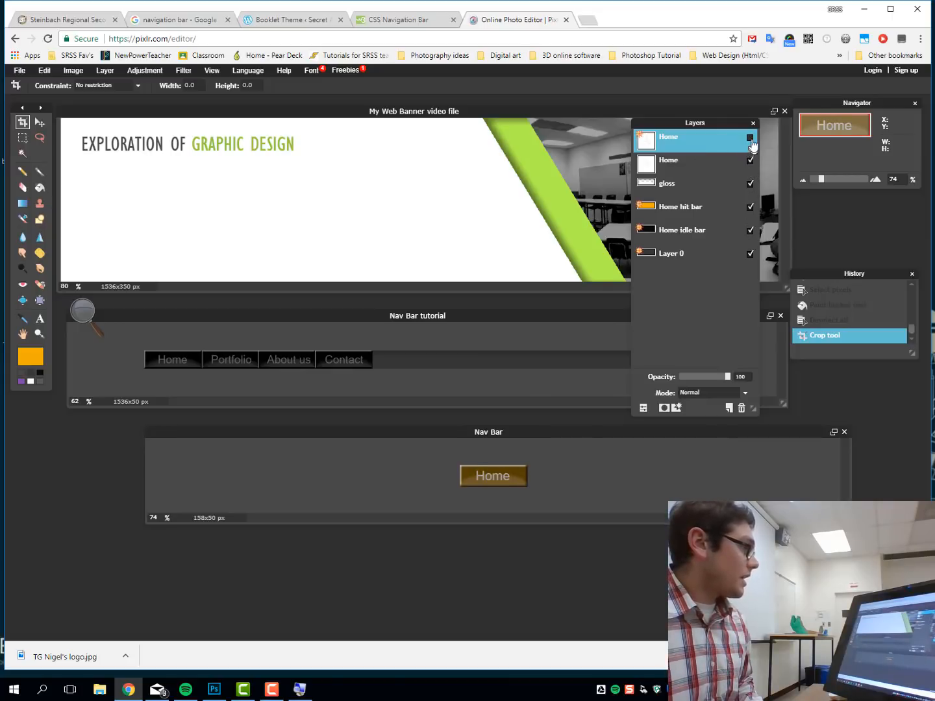
{"action": "left_click", "coordinate": [750, 207]}
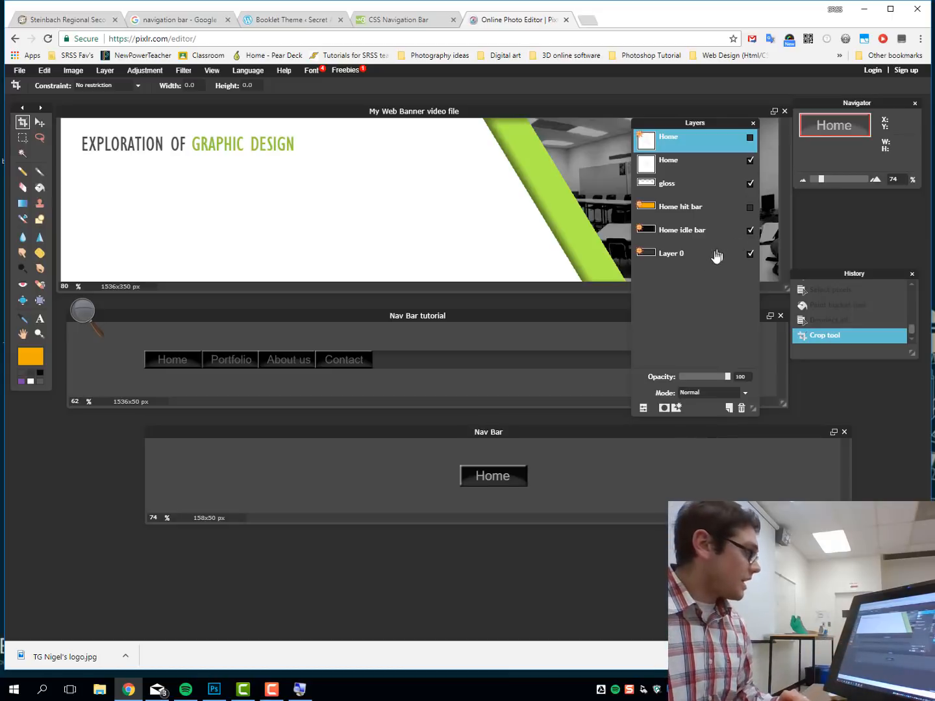
{"action": "left_click", "coordinate": [19, 72]}
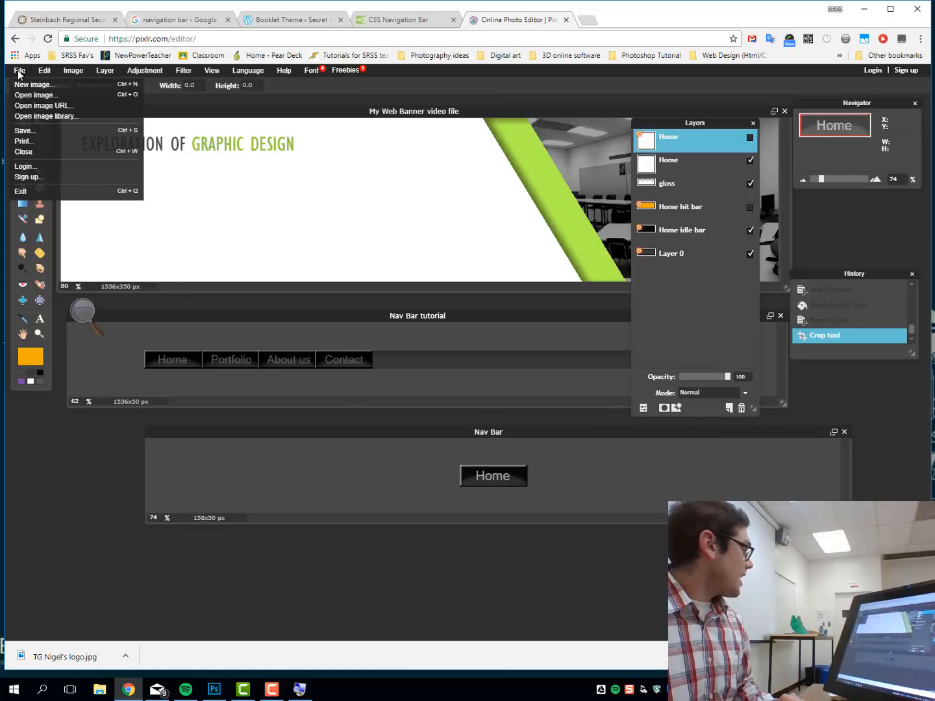
{"action": "left_click", "coordinate": [35, 132]}
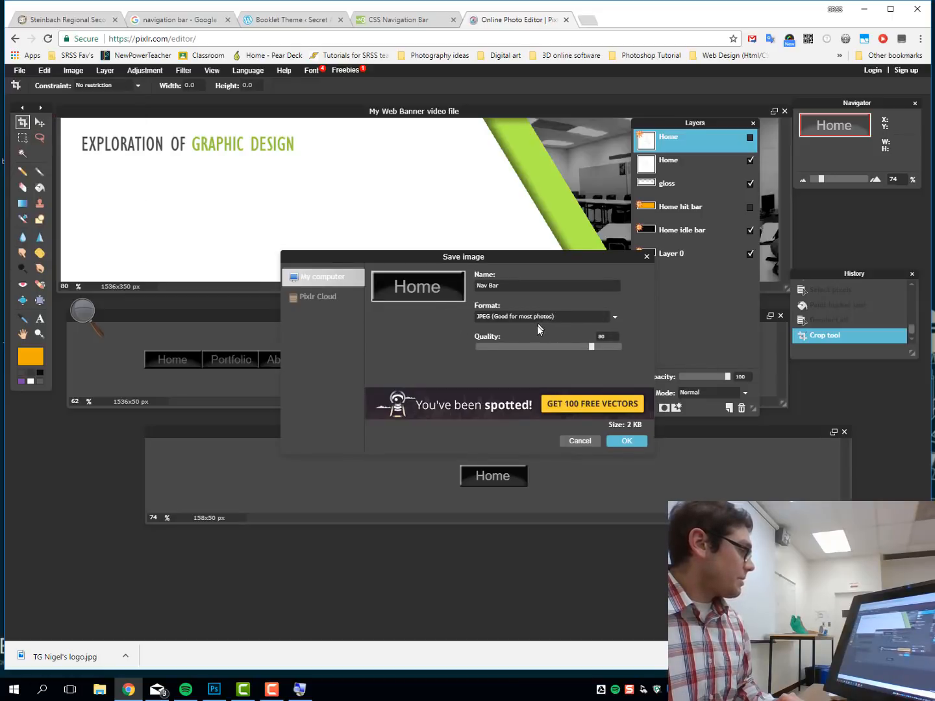
{"action": "left_click", "coordinate": [627, 442]}
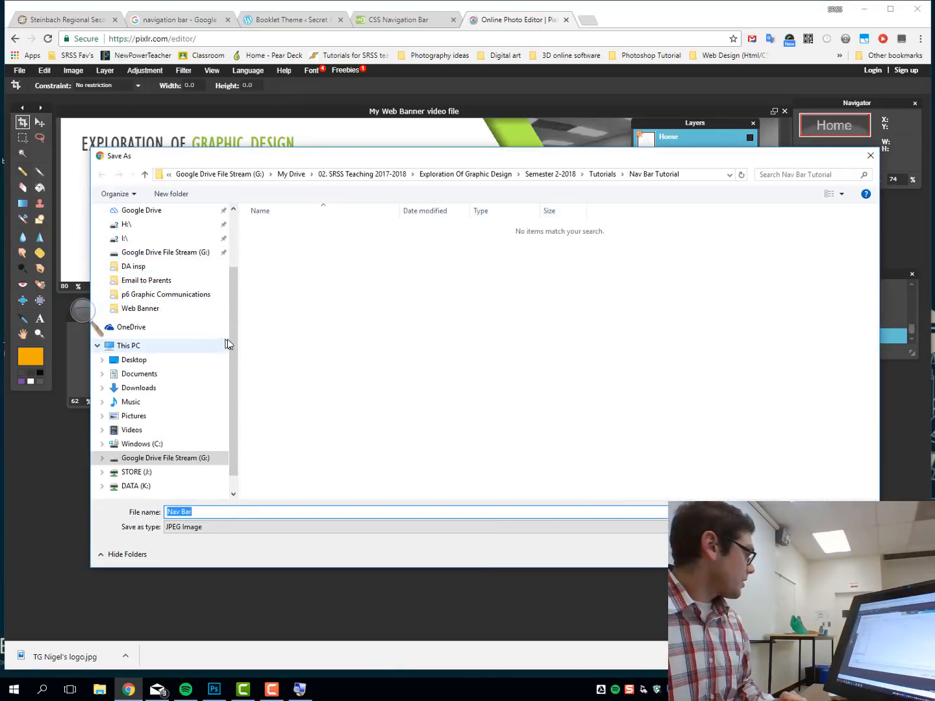
{"action": "scroll", "coordinate": [227, 339], "scroll_direction": "up", "scroll_amount": 3}
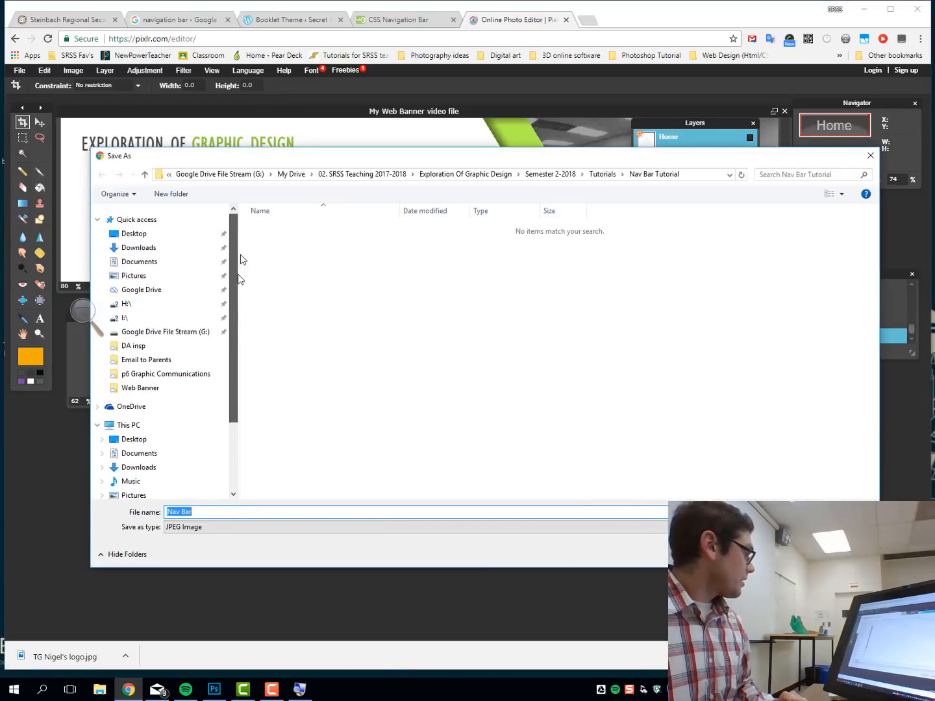
{"action": "left_click", "coordinate": [150, 235]}
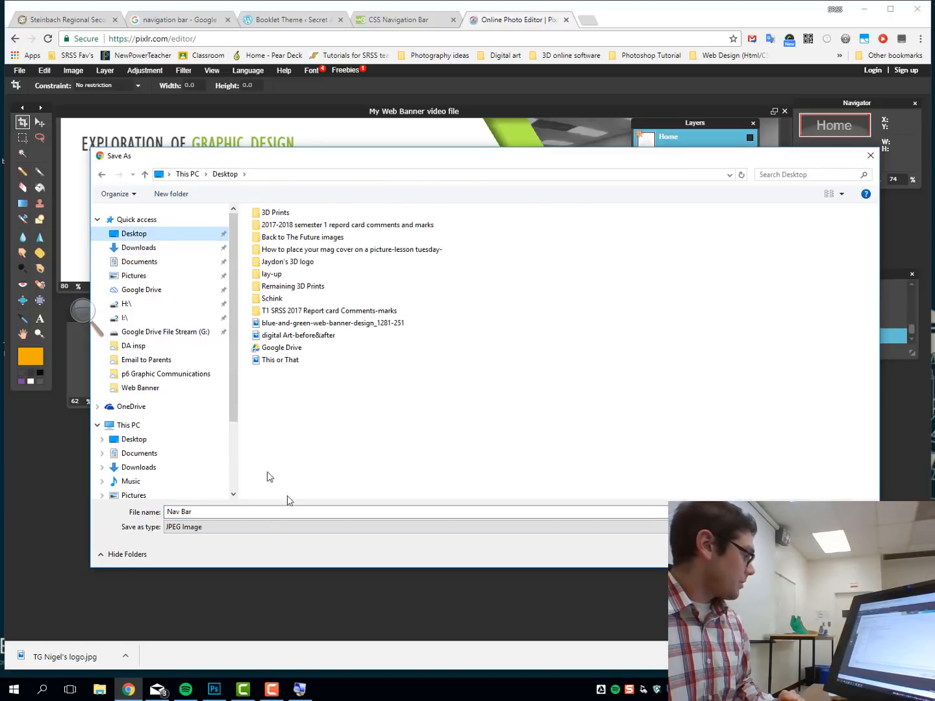
{"action": "left_click", "coordinate": [208, 511]}
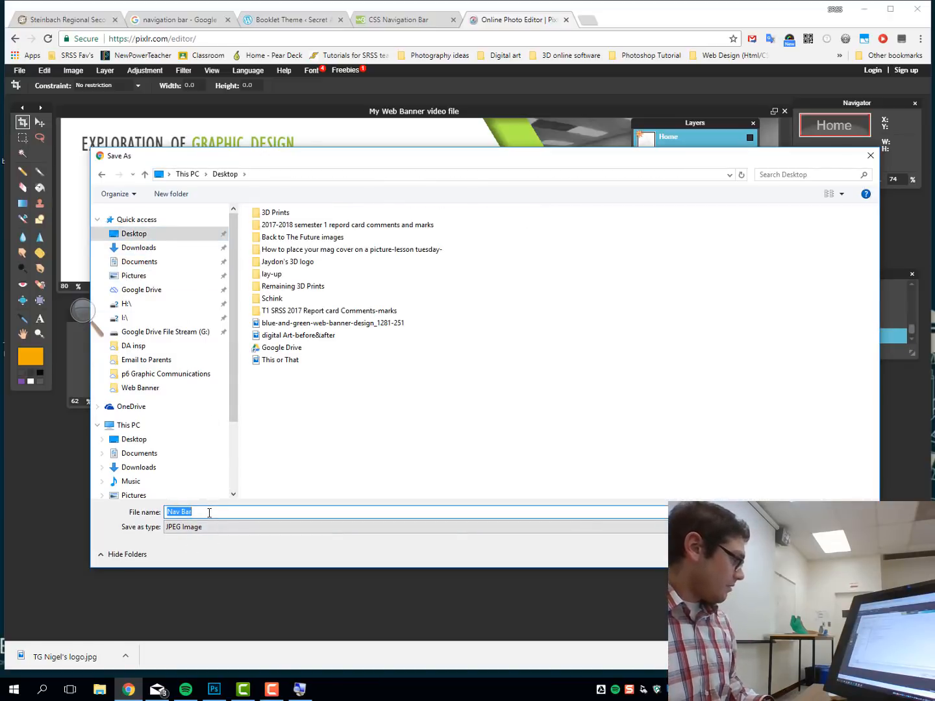
{"action": "left_click_drag", "start_coordinate": [209, 513], "coordinate": [148, 507]}
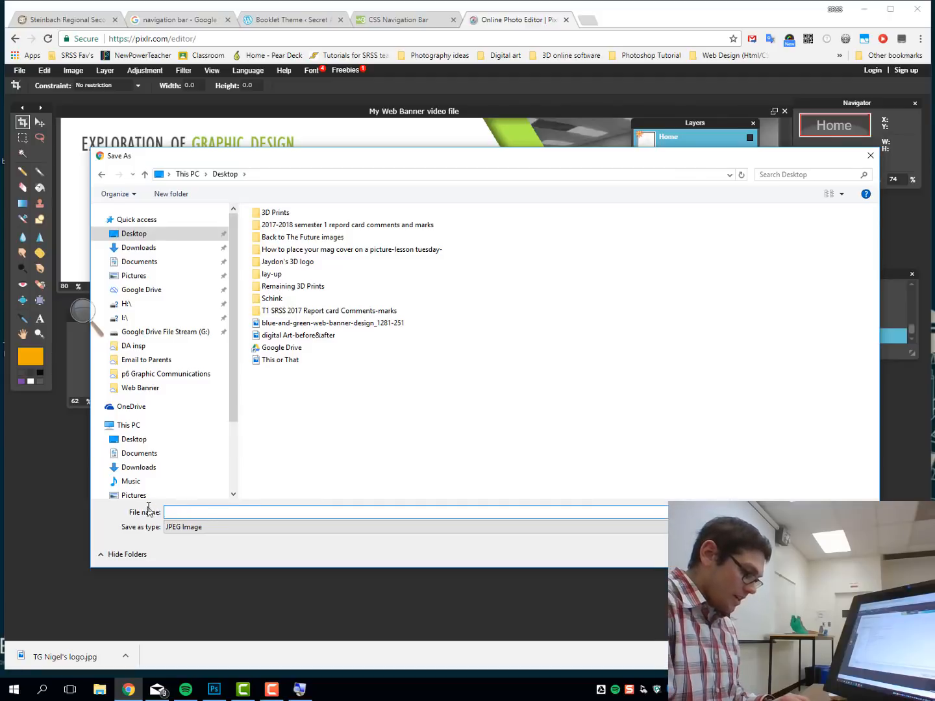
{"action": "type", "text": "Home btn idle"}
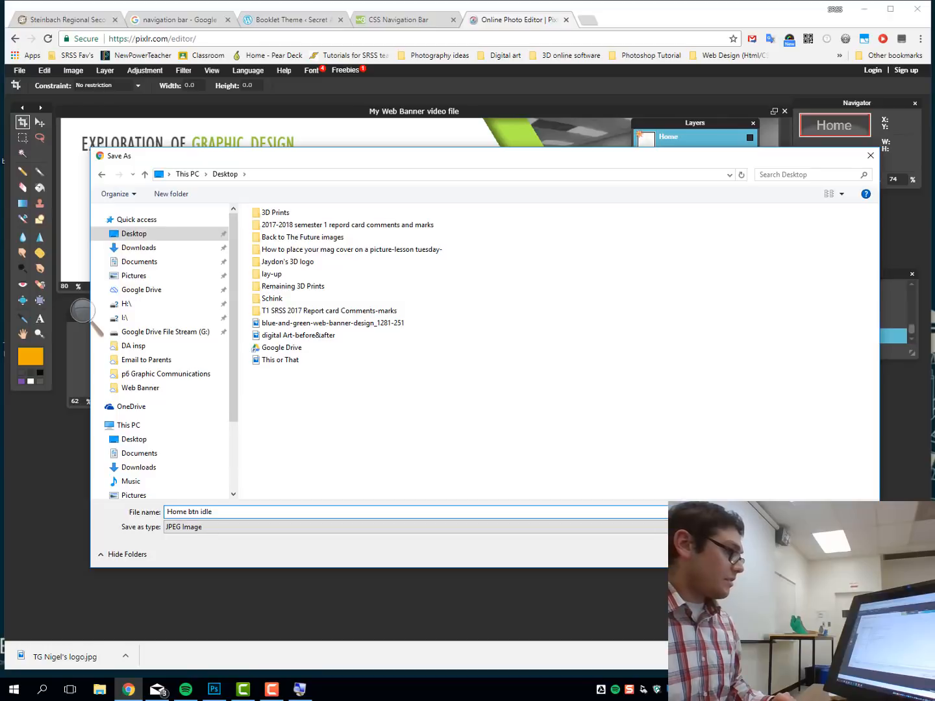
{"action": "key", "text": "Return"}
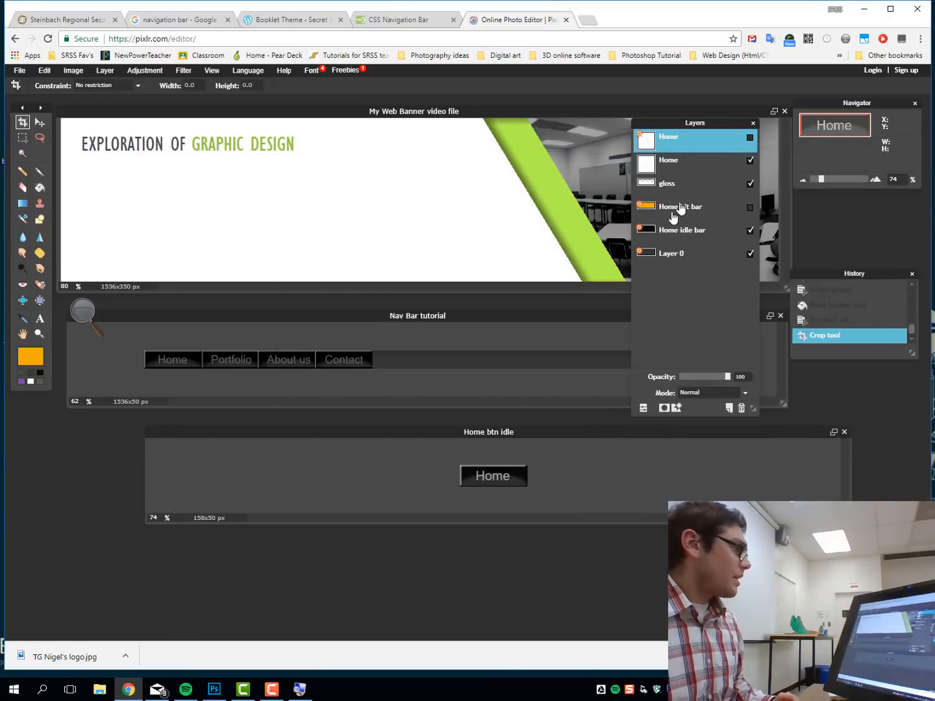
Show the upper Home layer with the glowing label and save the image to the Desktop as JPEG Home btn over.
{"action": "left_click", "coordinate": [750, 137]}
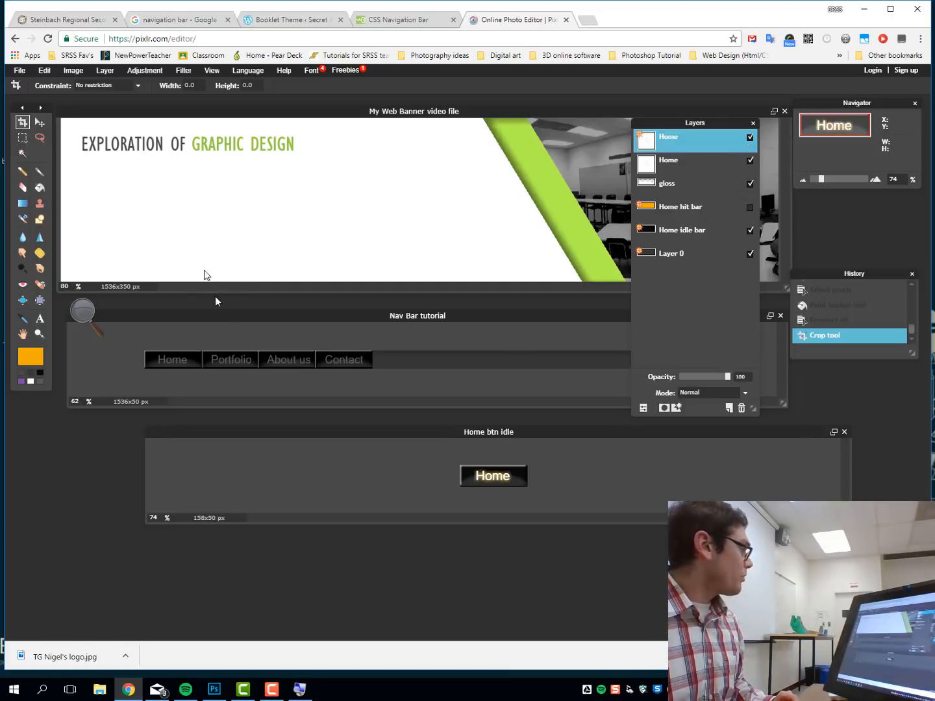
{"action": "left_click", "coordinate": [20, 70]}
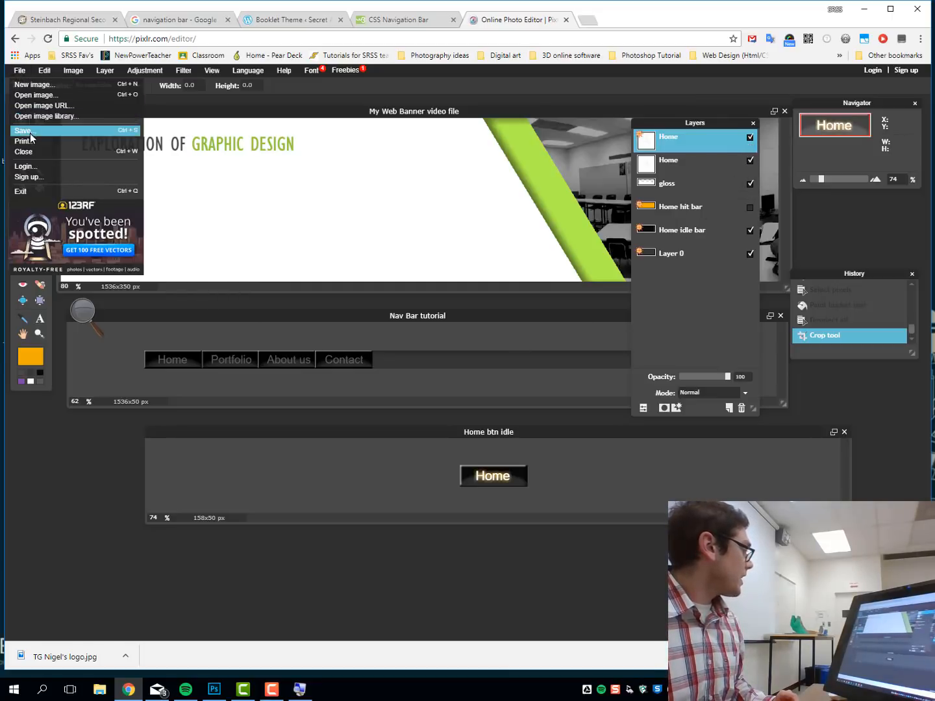
{"action": "left_click", "coordinate": [27, 120]}
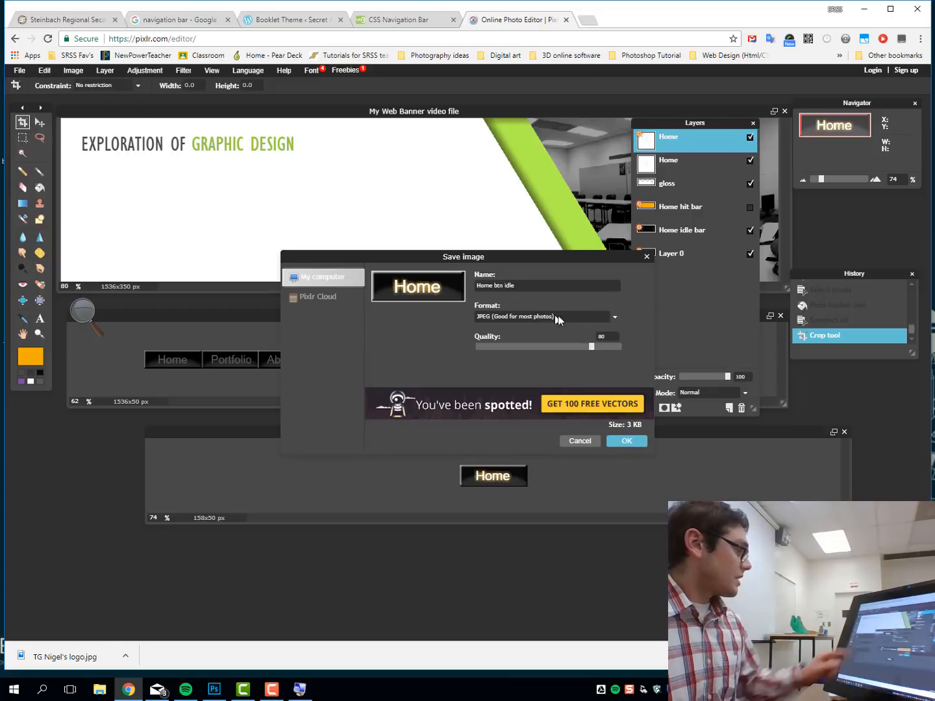
{"action": "left_click", "coordinate": [627, 441]}
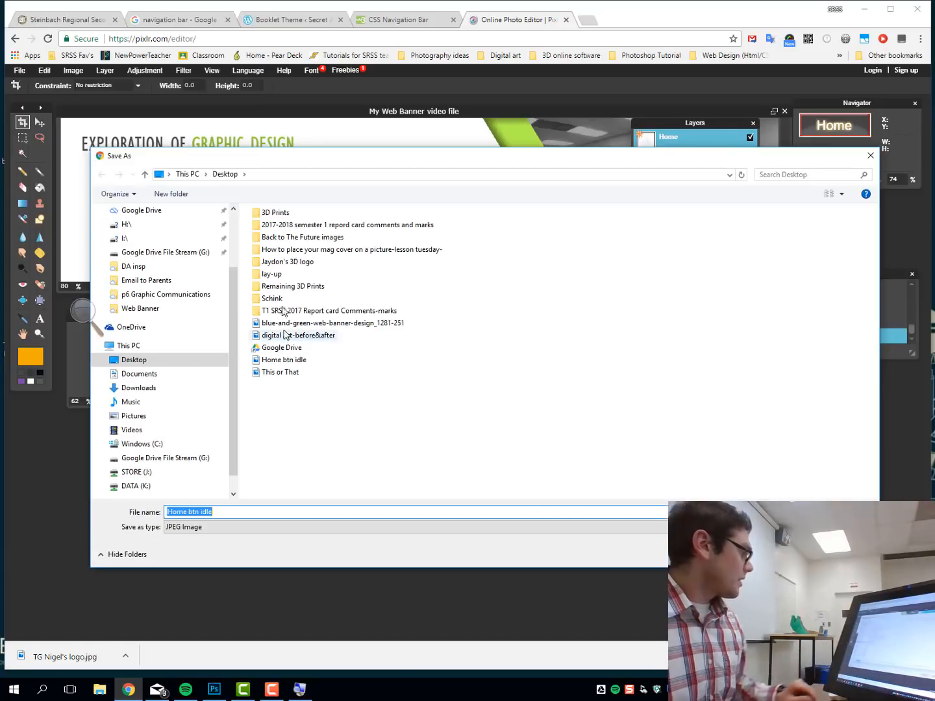
{"action": "left_click", "coordinate": [218, 513]}
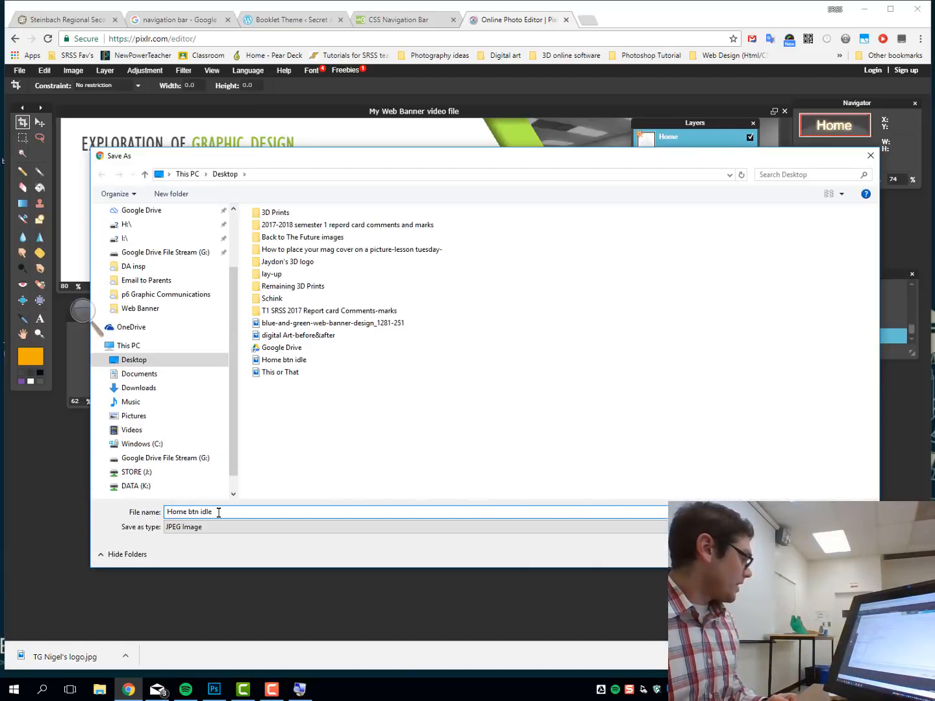
{"action": "key", "text": "BackSpace"}
{"action": "key", "text": "BackSpace"}
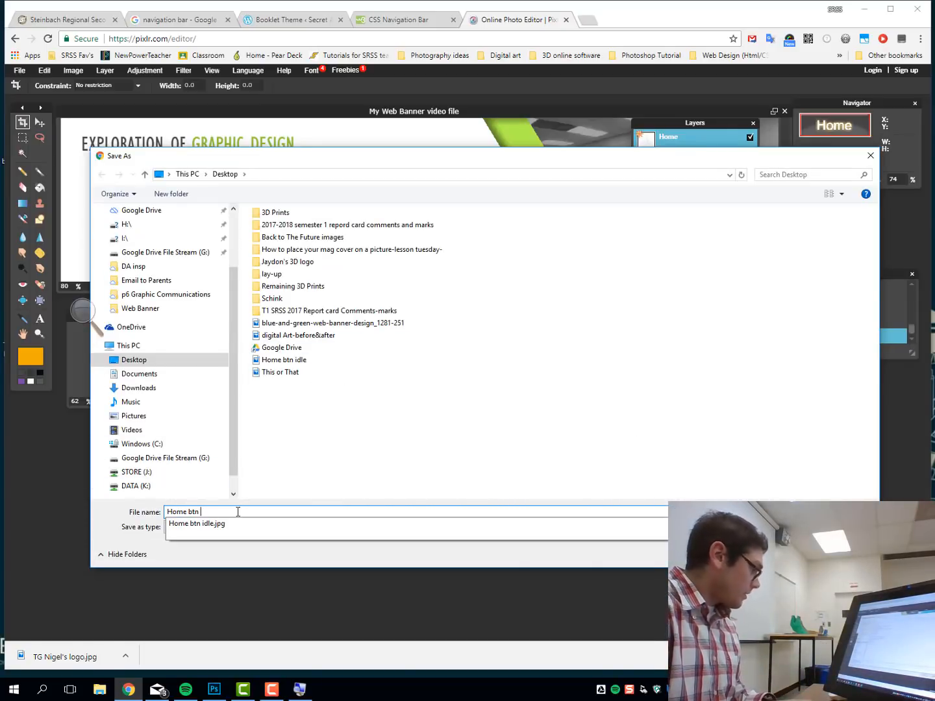
{"action": "type", "text": "over"}
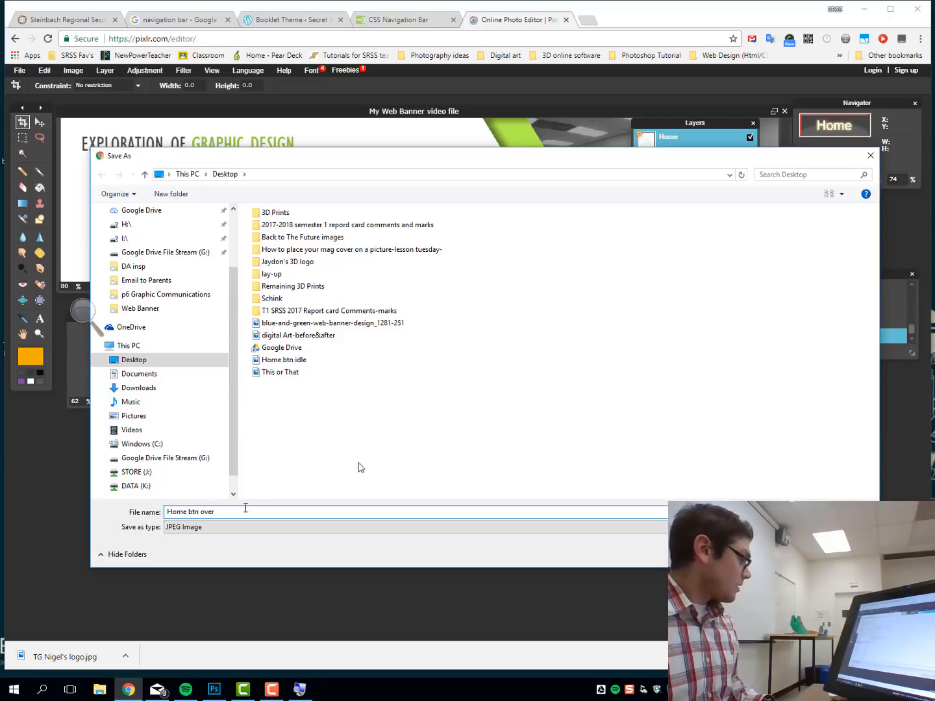
{"action": "key", "text": "Return"}
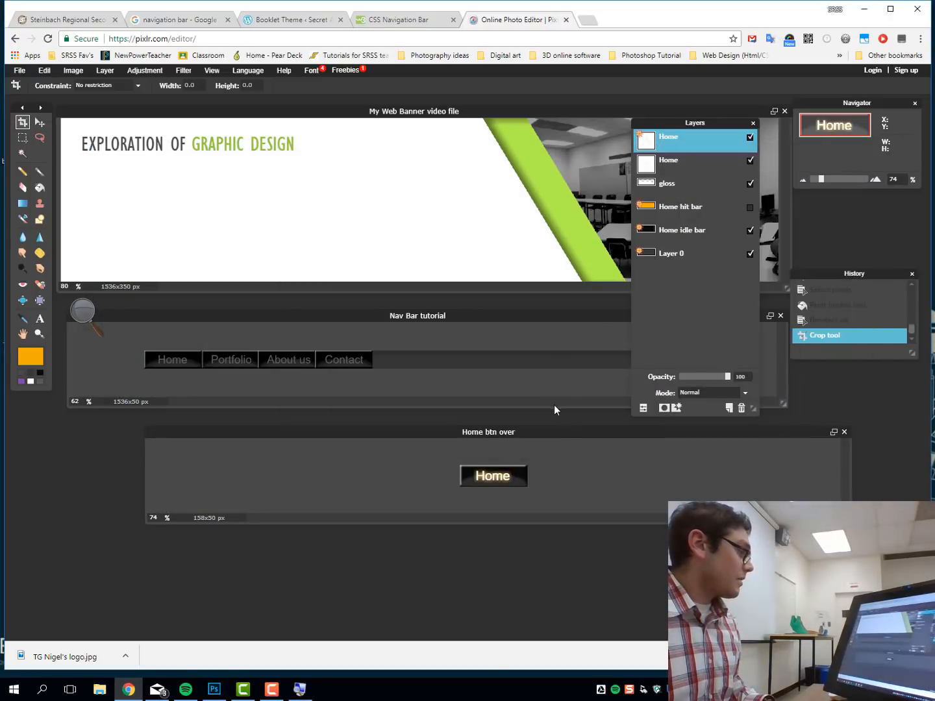
Show the Home hit bar layer and save the orange button to the Desktop as JPEG Home btn Hit.
{"action": "left_click", "coordinate": [751, 208]}
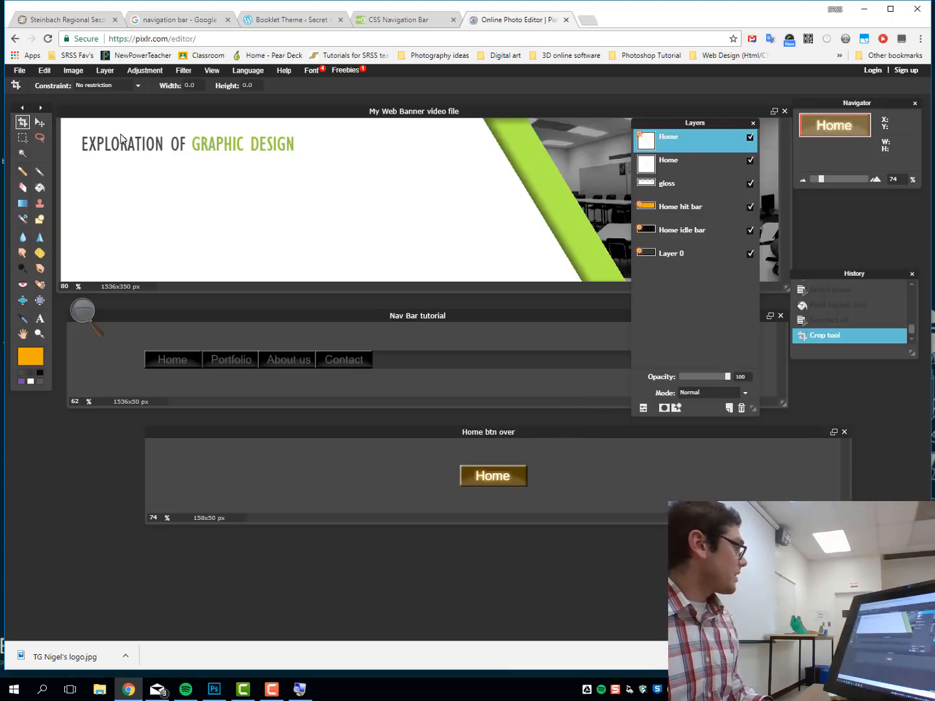
{"action": "left_click", "coordinate": [25, 73]}
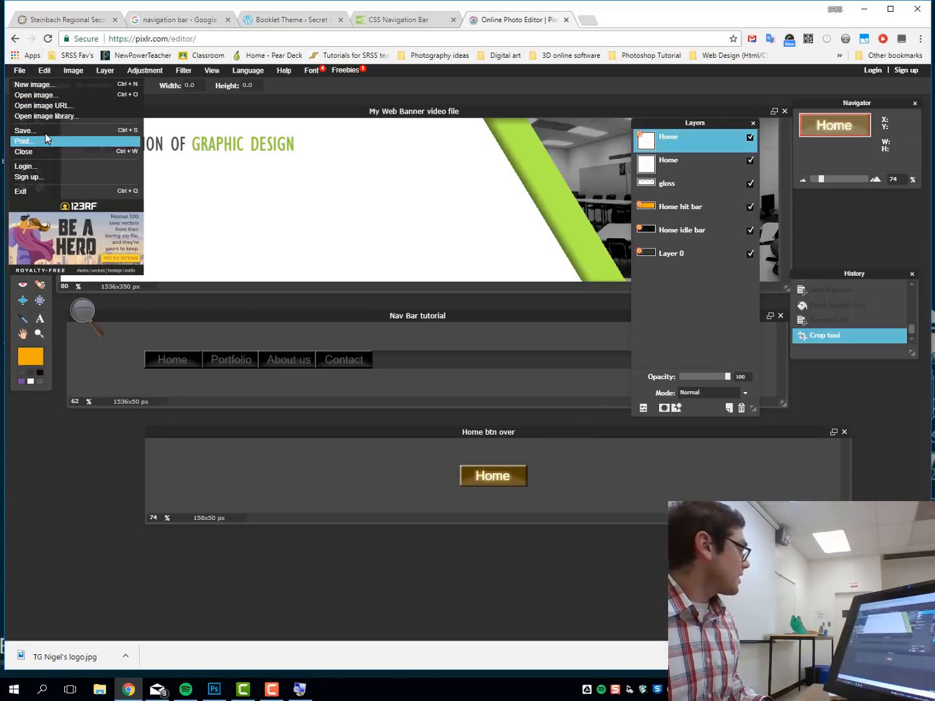
{"action": "left_click", "coordinate": [48, 135]}
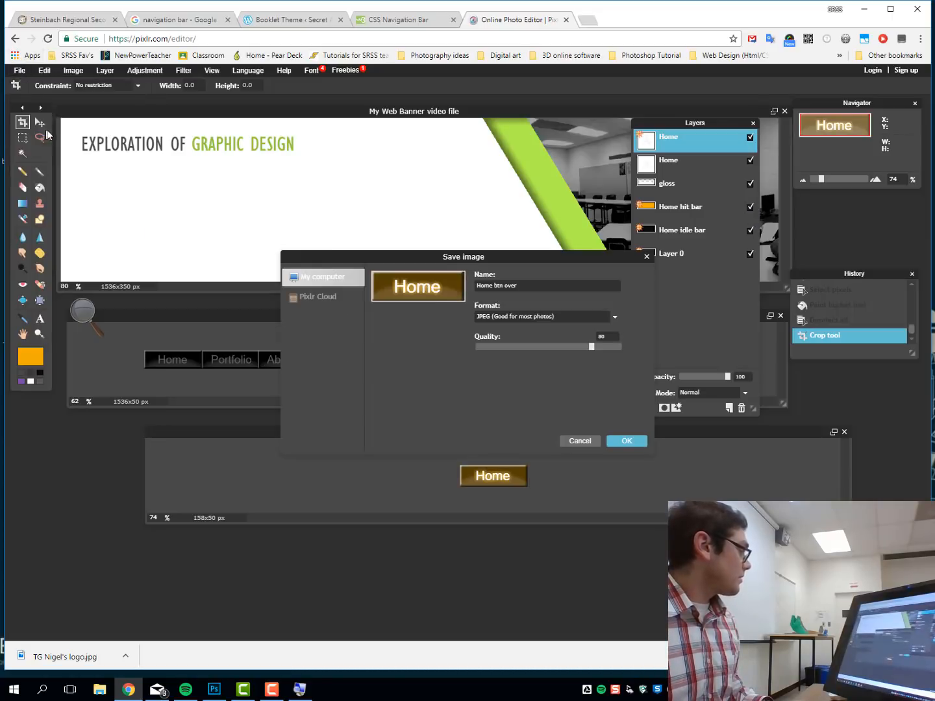
{"action": "left_click", "coordinate": [628, 442]}
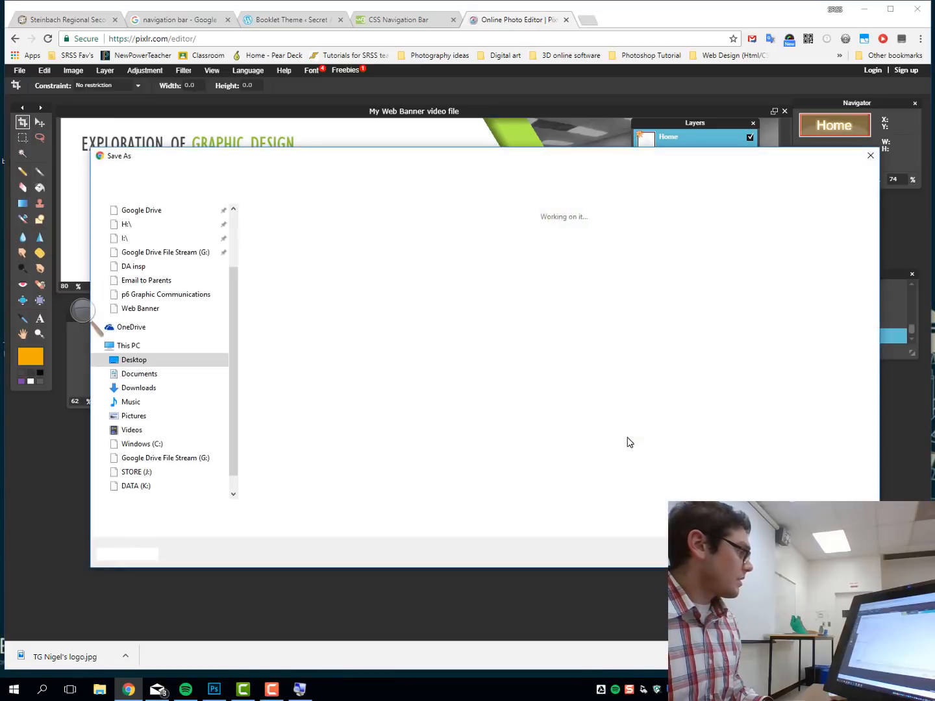
{"action": "left_click", "coordinate": [240, 511]}
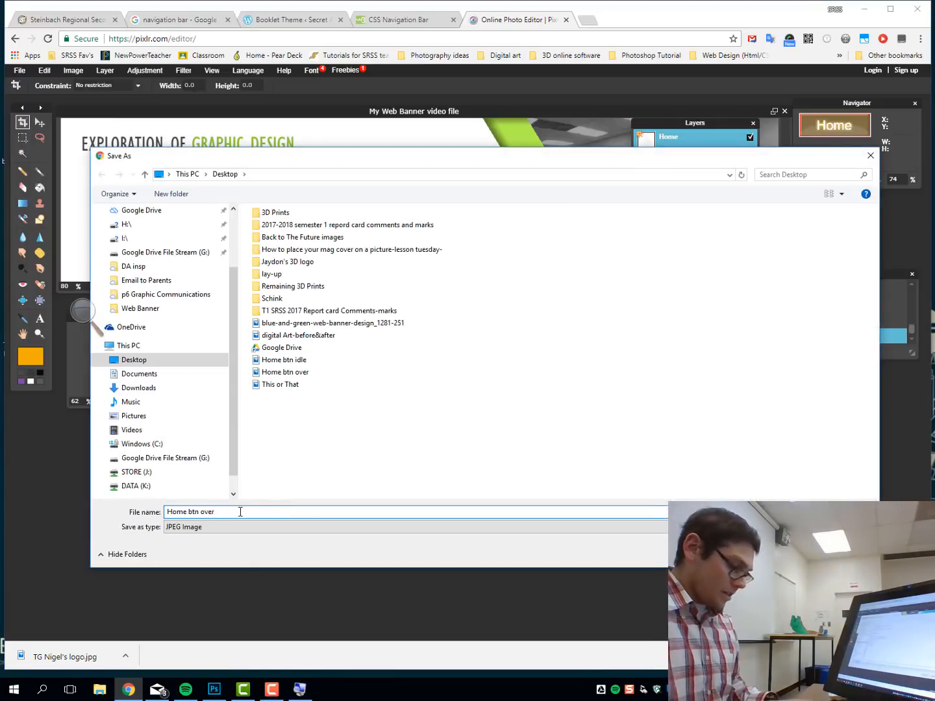
{"action": "key", "text": "BackSpace"}
{"action": "key", "text": "BackSpace"}
{"action": "key", "text": "BackSpace"}
{"action": "key", "text": "BackSpace"}
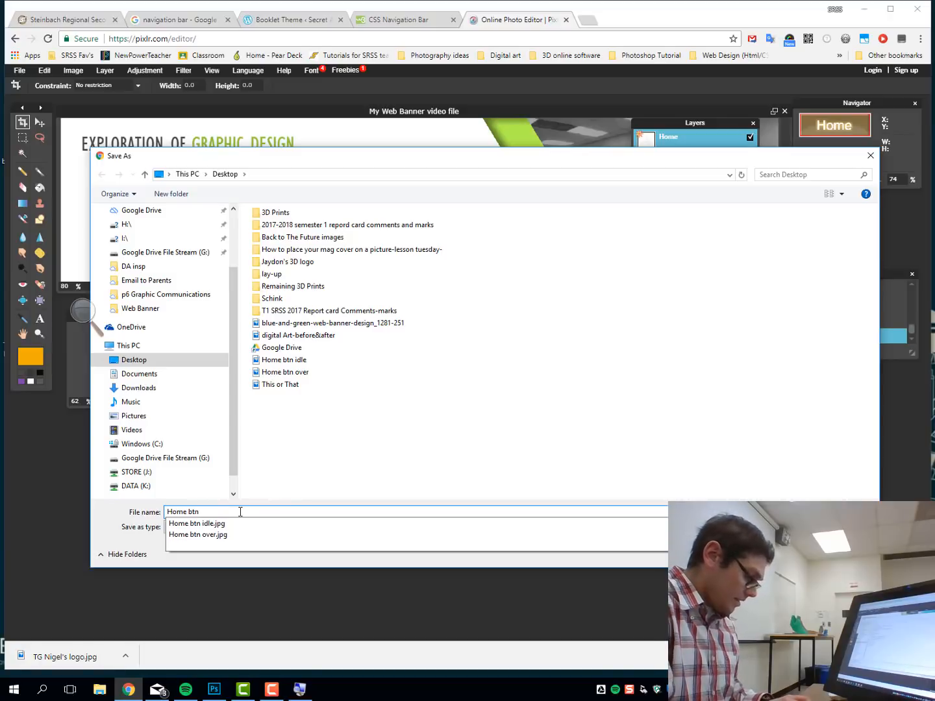
{"action": "type", "text": "Hit"}
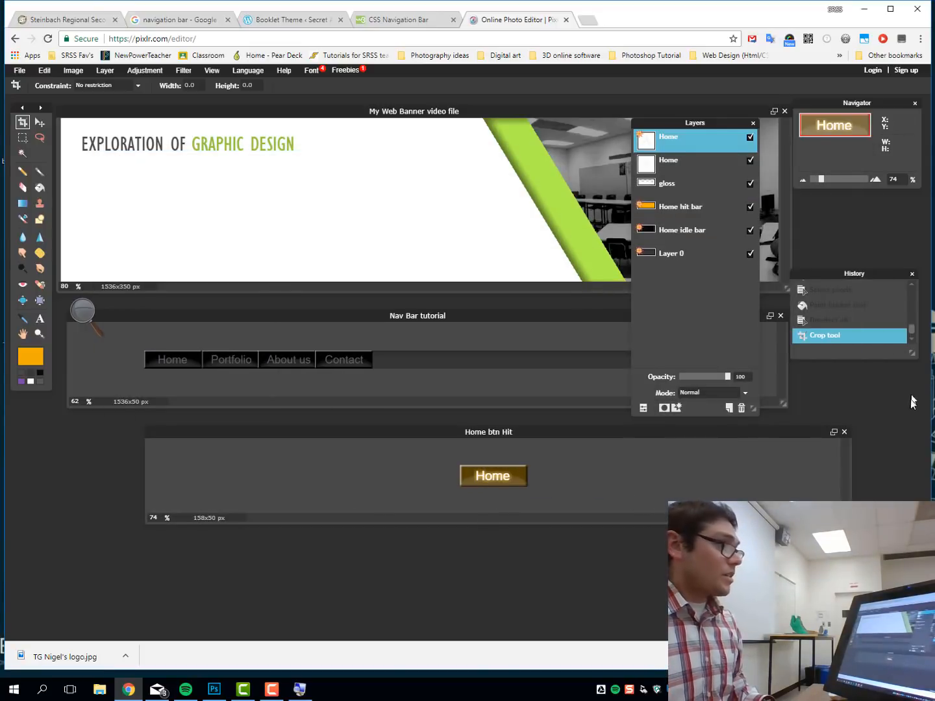
Switch to the Desktop and open the exported Home btn idle, Home btn over and Home btn Hit images in turn to check them.
{"action": "left_click", "coordinate": [863, 8]}
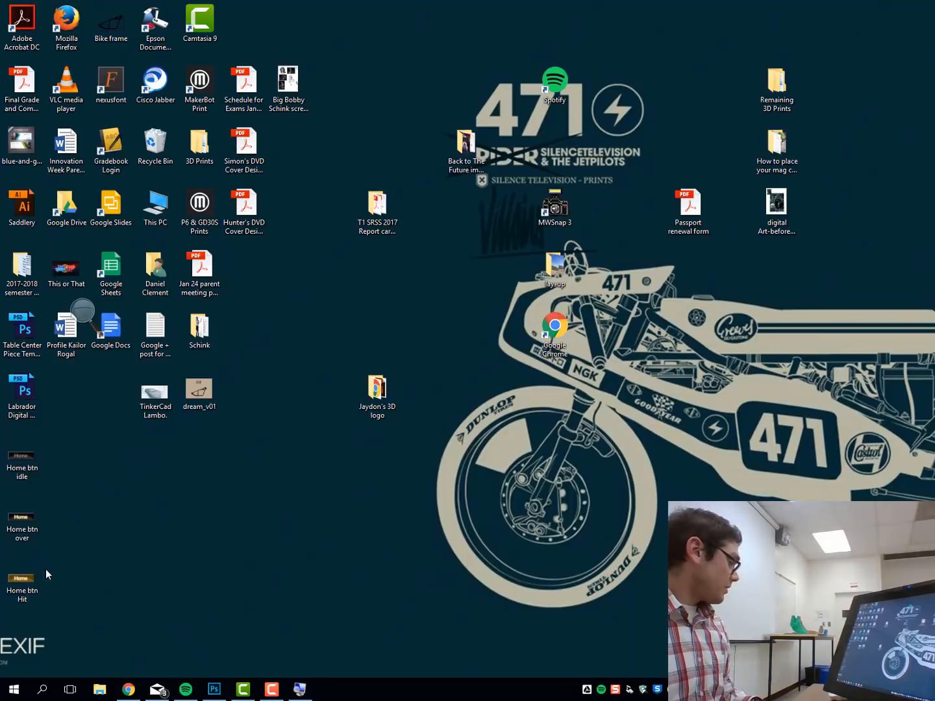
{"action": "left_click", "coordinate": [26, 459]}
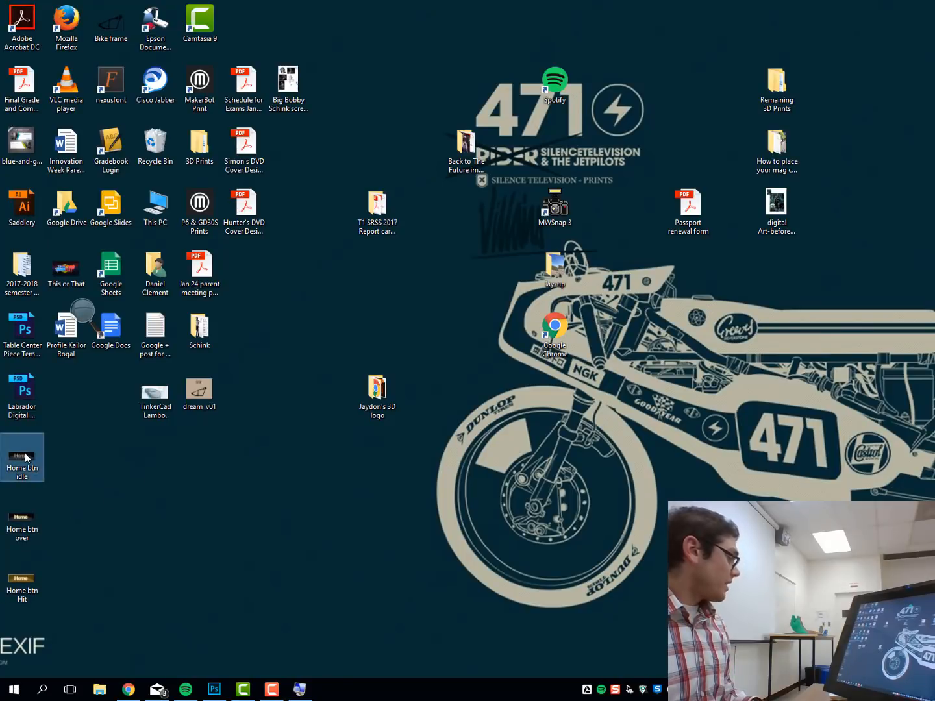
{"action": "double_click", "coordinate": [27, 459]}
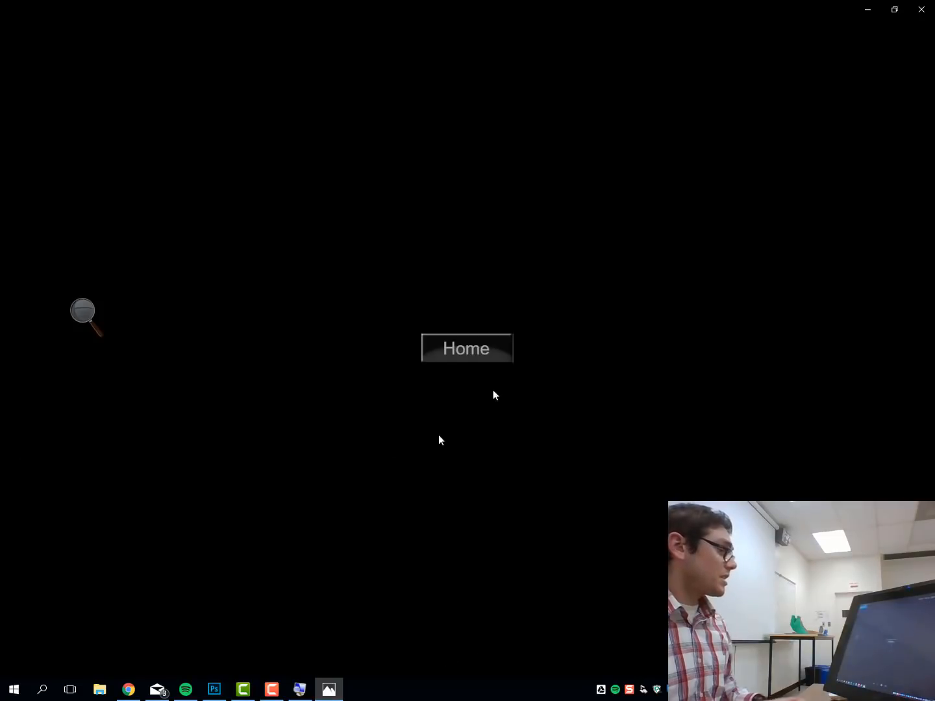
{"action": "left_click", "coordinate": [921, 9]}
{"action": "left_click", "coordinate": [25, 524]}
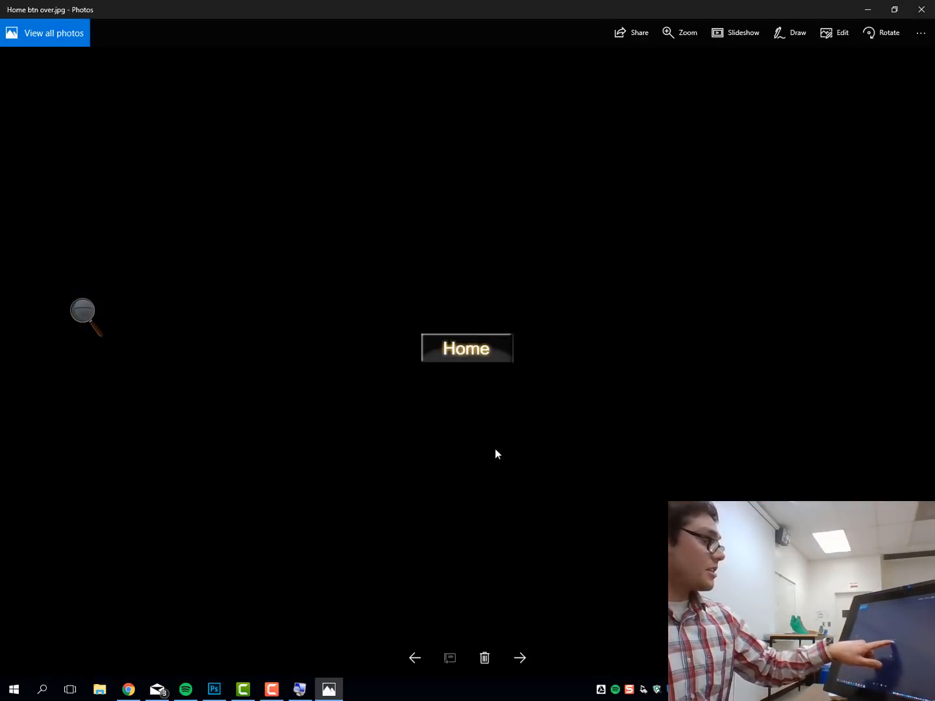
{"action": "left_click", "coordinate": [920, 8]}
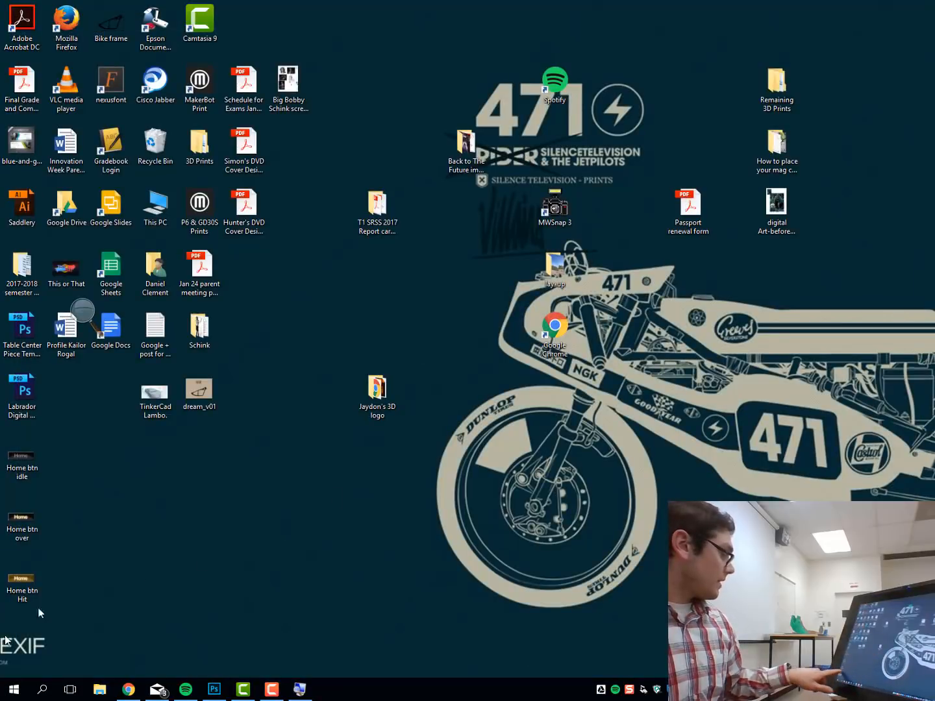
{"action": "double_click", "coordinate": [21, 584]}
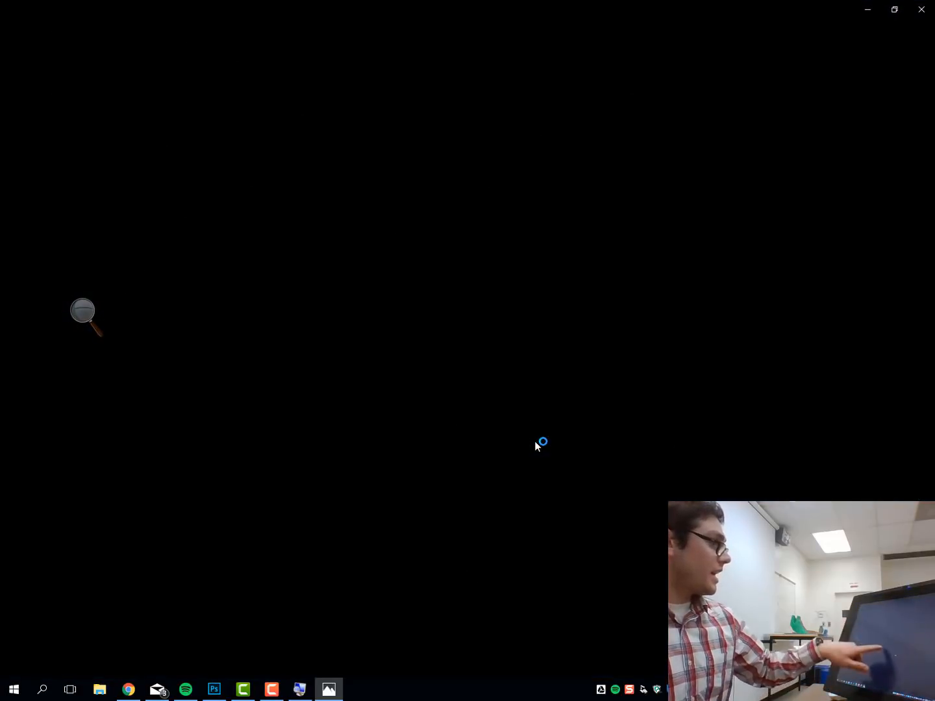